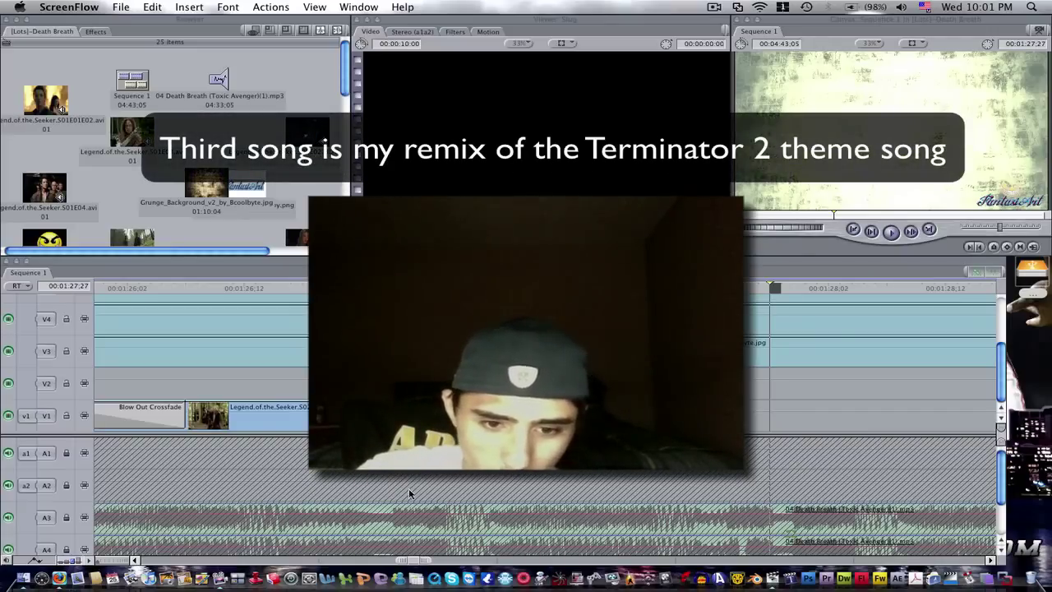
Preview the sequence's frames at 00:01:15:12 and 00:01:12:29 by repositioning the playhead
drag(412, 560, 388, 561)
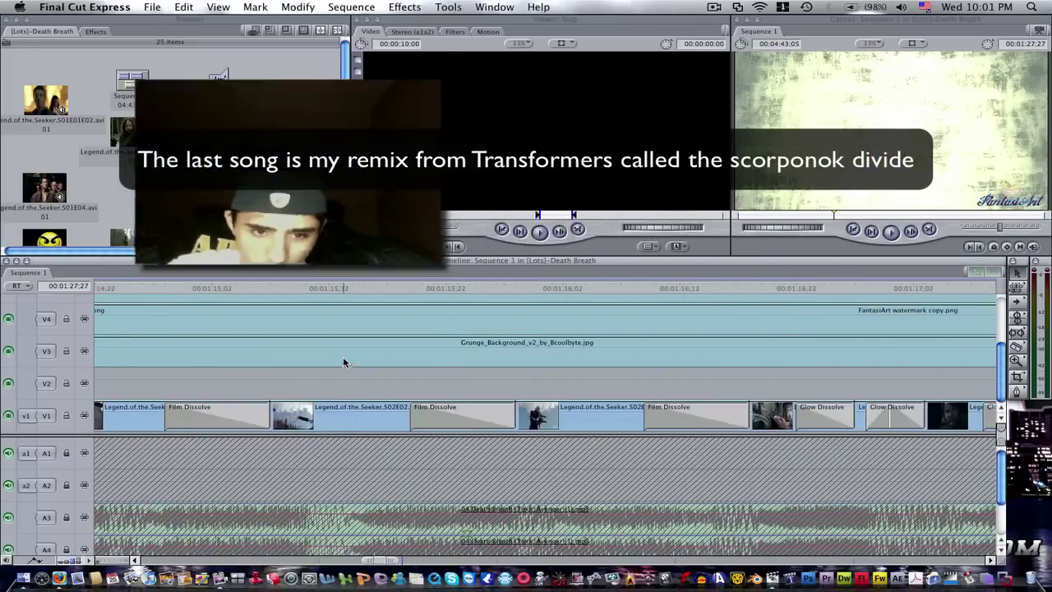
click(325, 288)
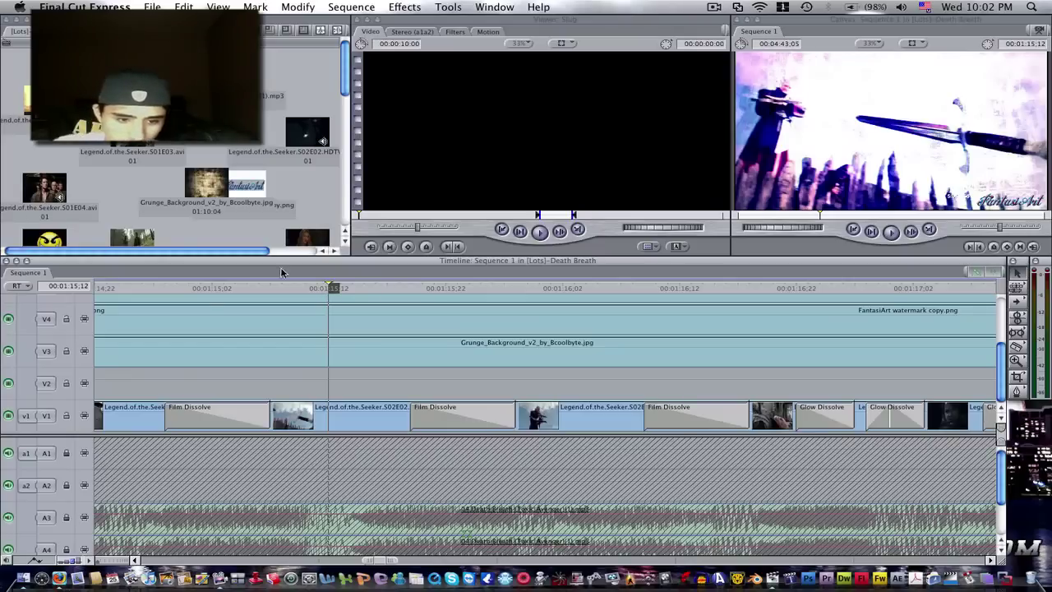
scroll(136, 561, left, 5)
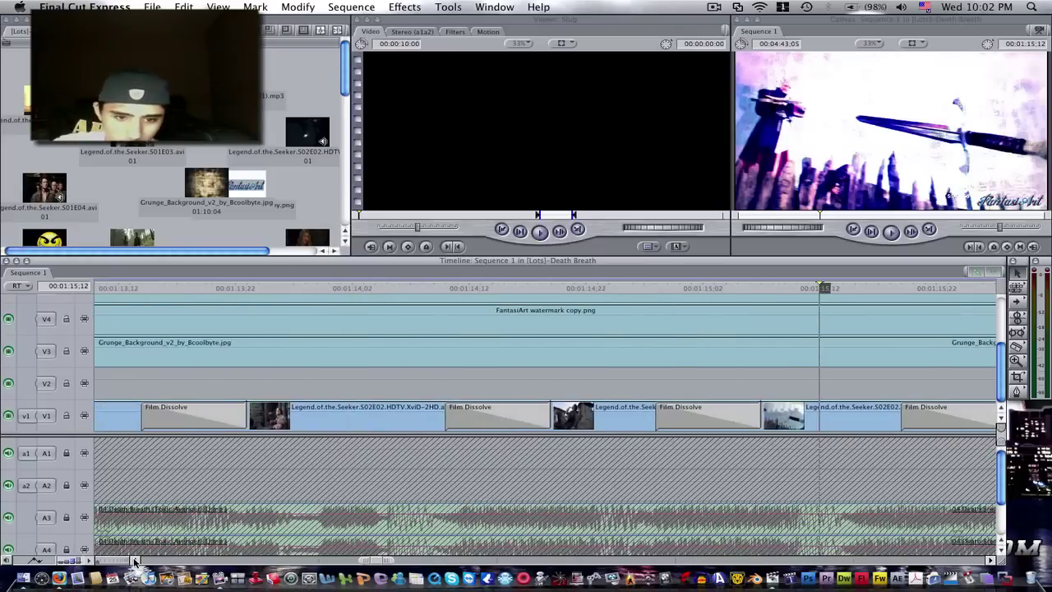
click(294, 292)
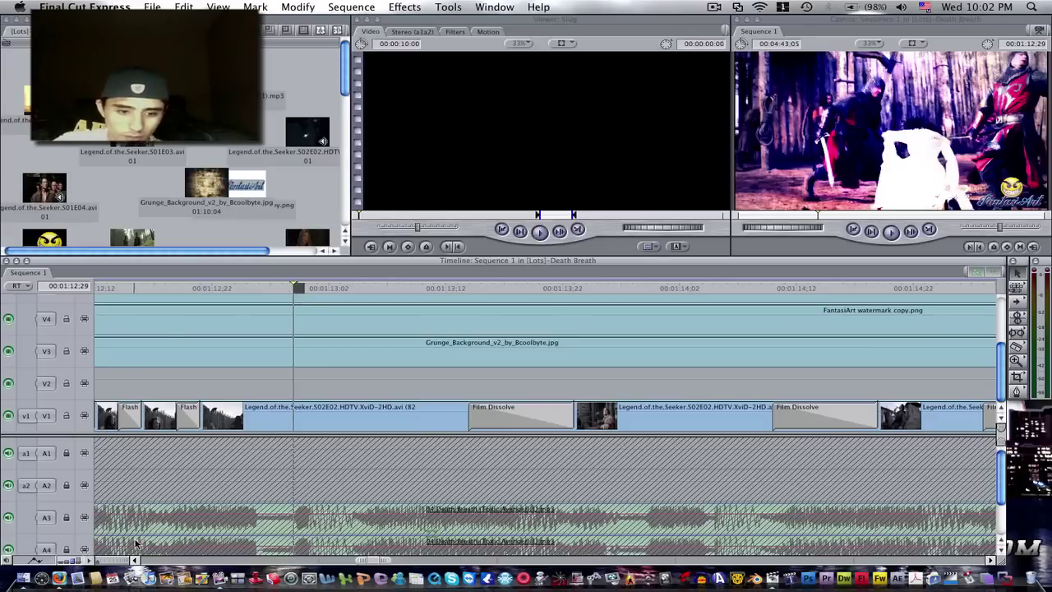
Examine the sequence's clips, transitions and music tracks from 00:01:12:29 back to its very beginning
scroll(137, 562, left, 5)
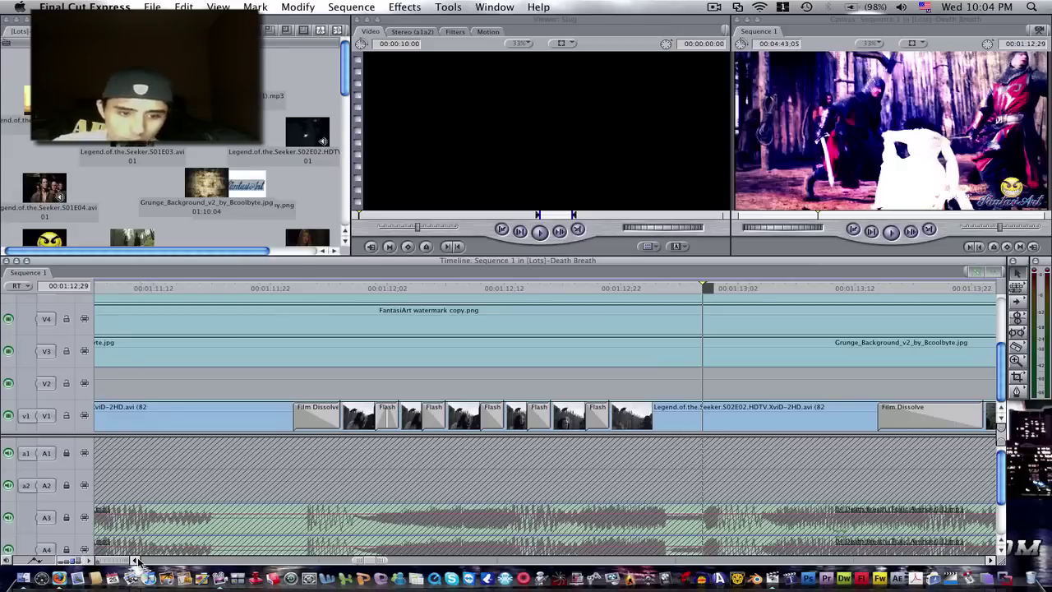
scroll(137, 560, left, 10)
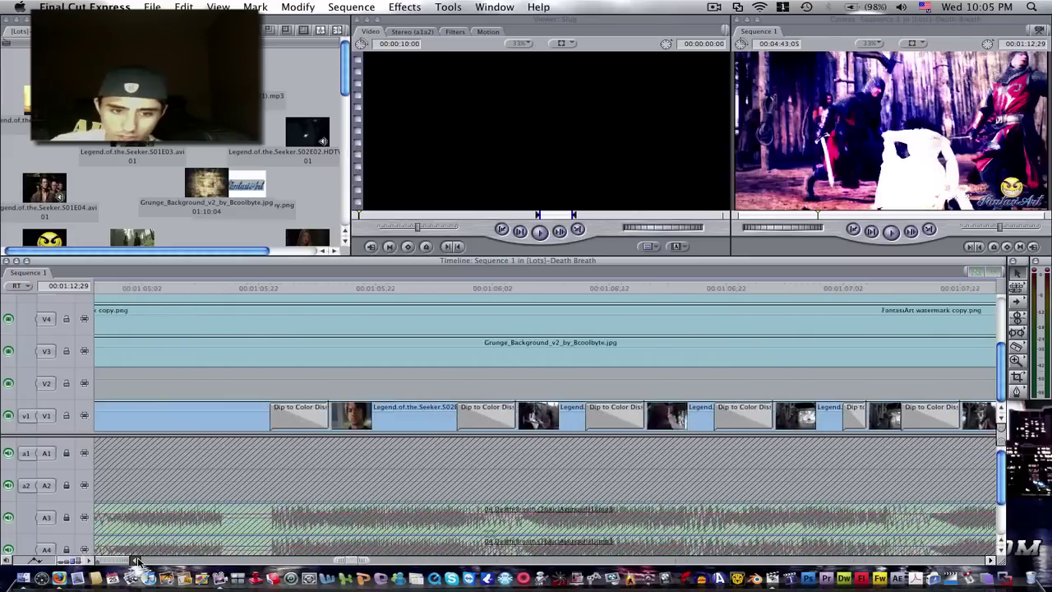
scroll(137, 560, left, 10)
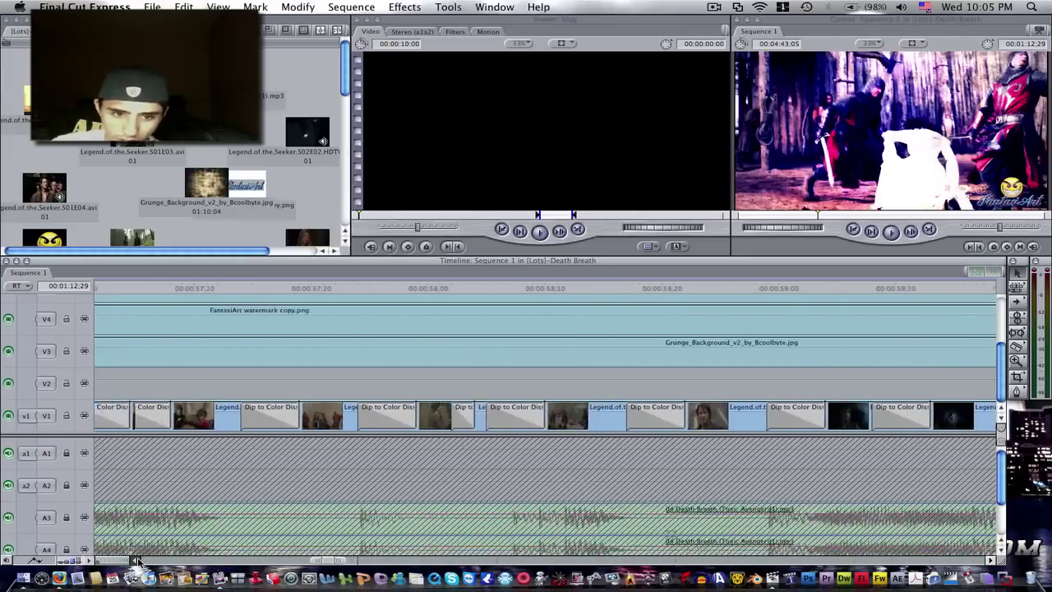
scroll(138, 560, left, 10)
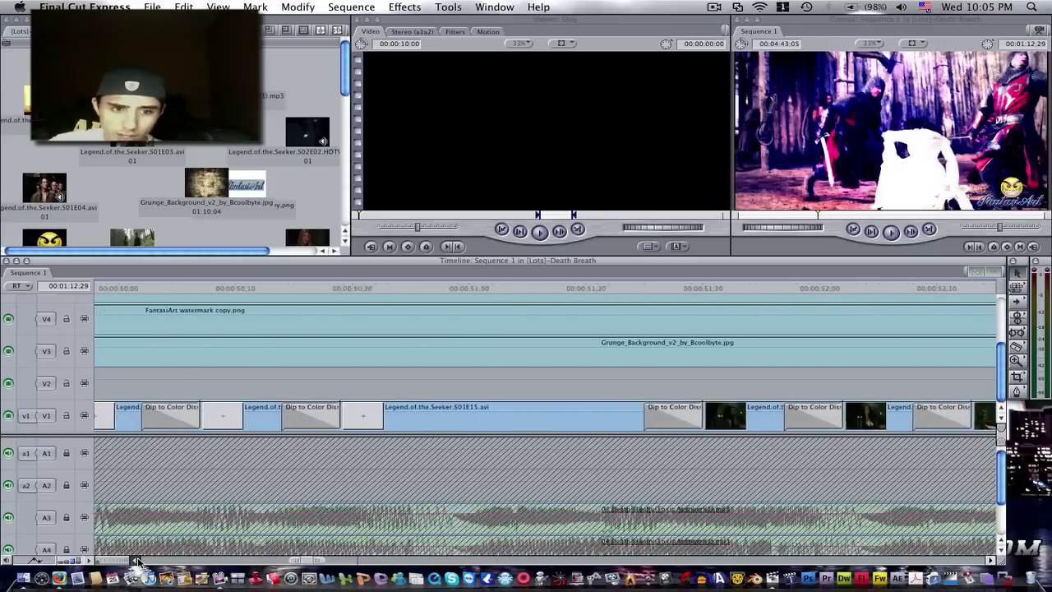
scroll(137, 560, left, 10)
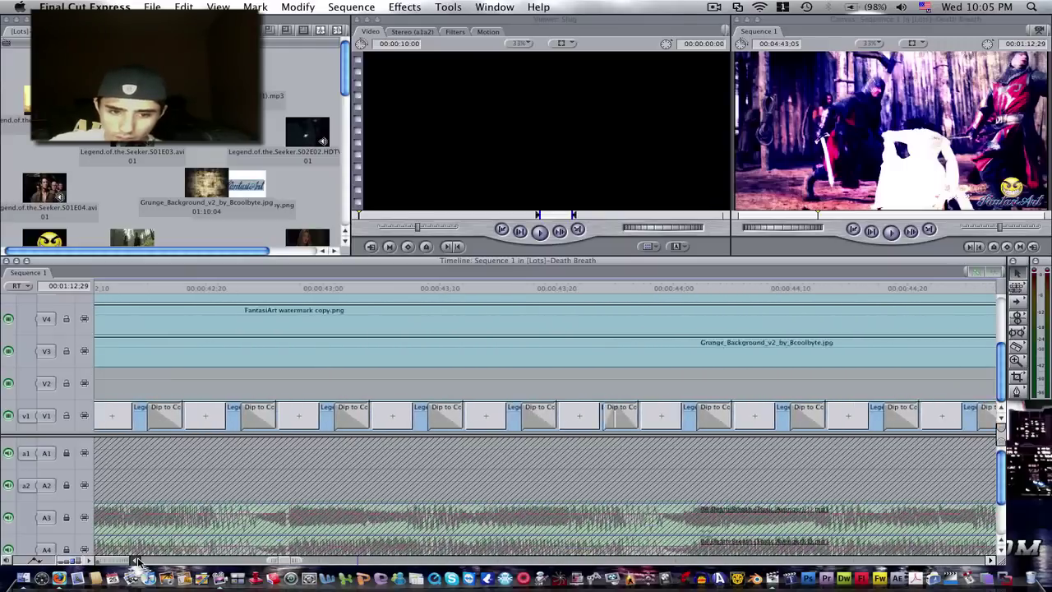
scroll(138, 560, left, 10)
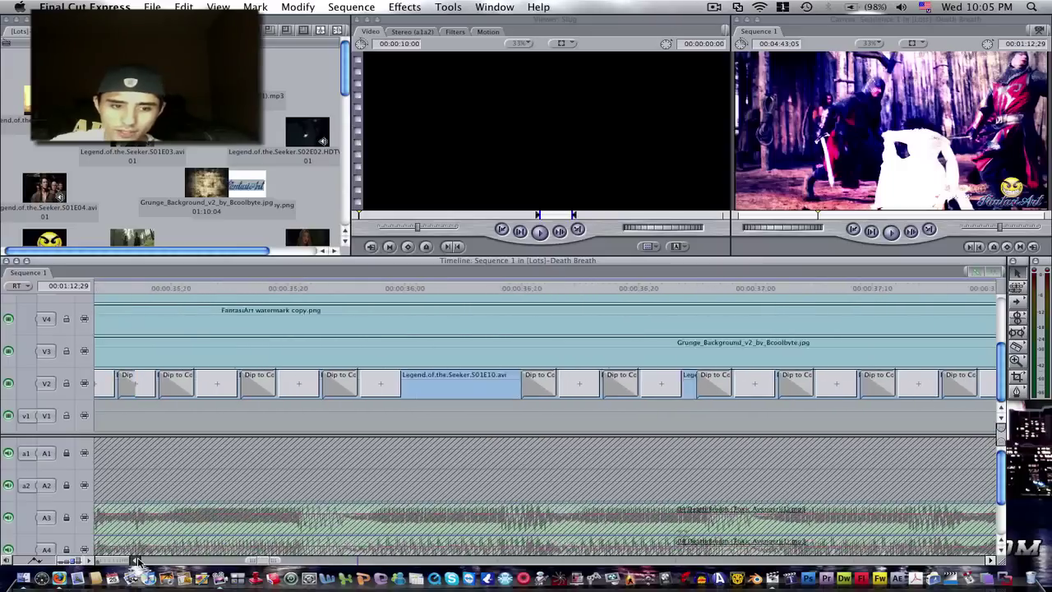
scroll(137, 560, left, 10)
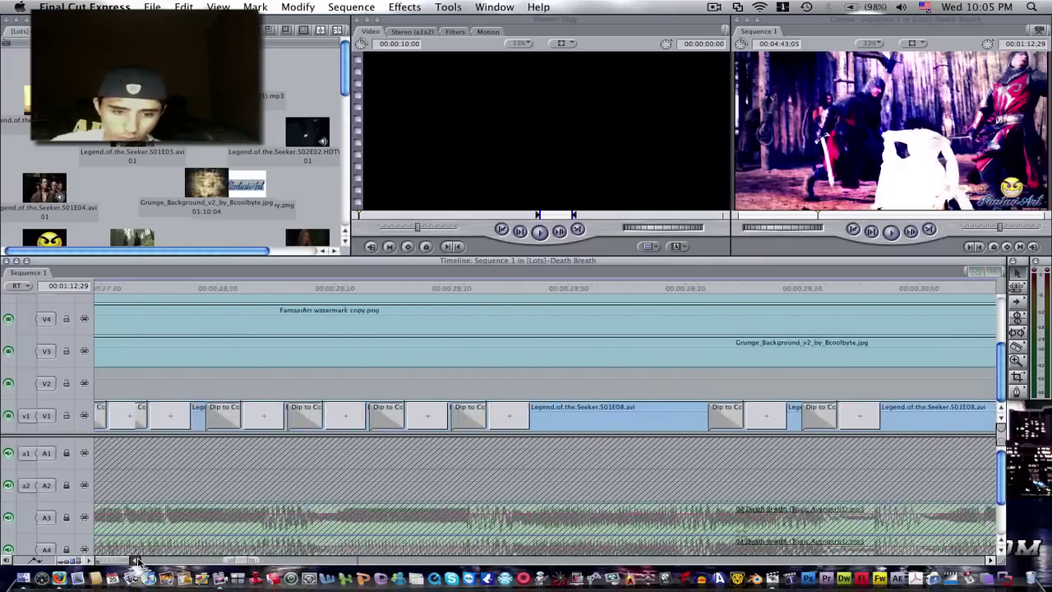
scroll(138, 560, left, 10)
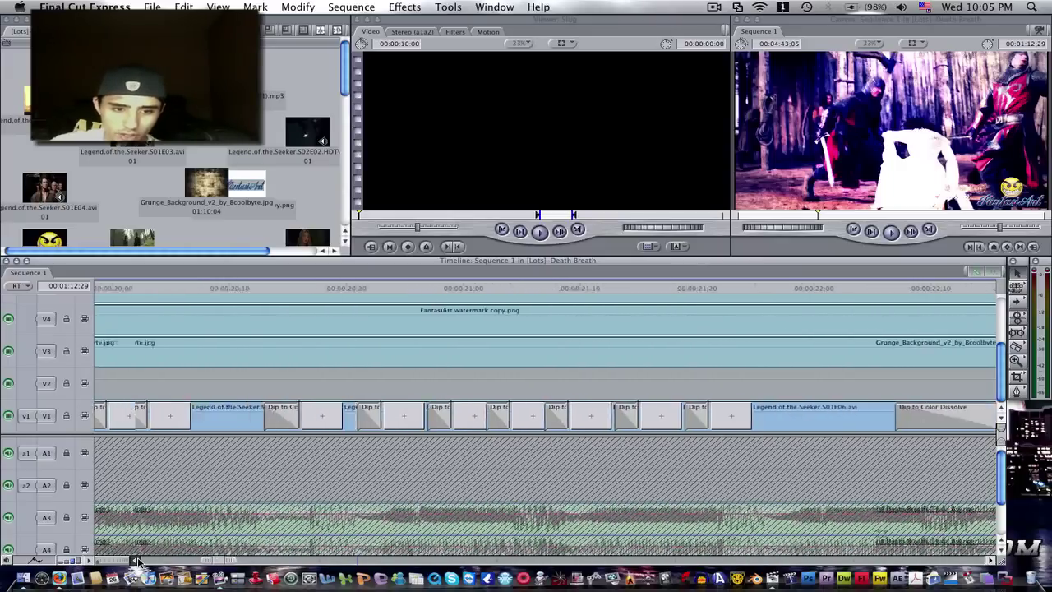
scroll(137, 560, left, 10)
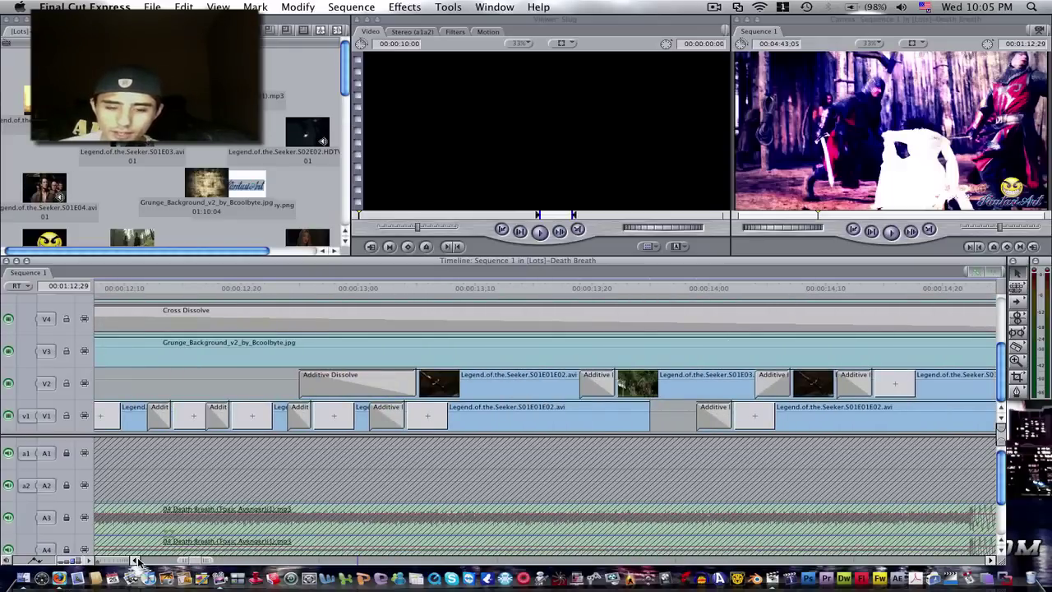
scroll(140, 560, left, 11)
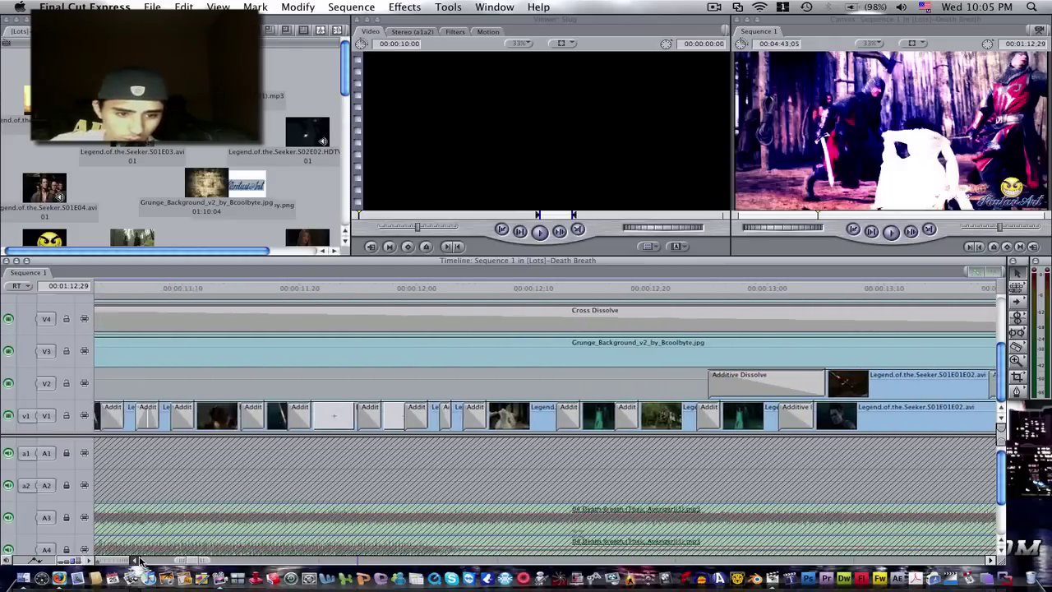
scroll(140, 560, left, 5)
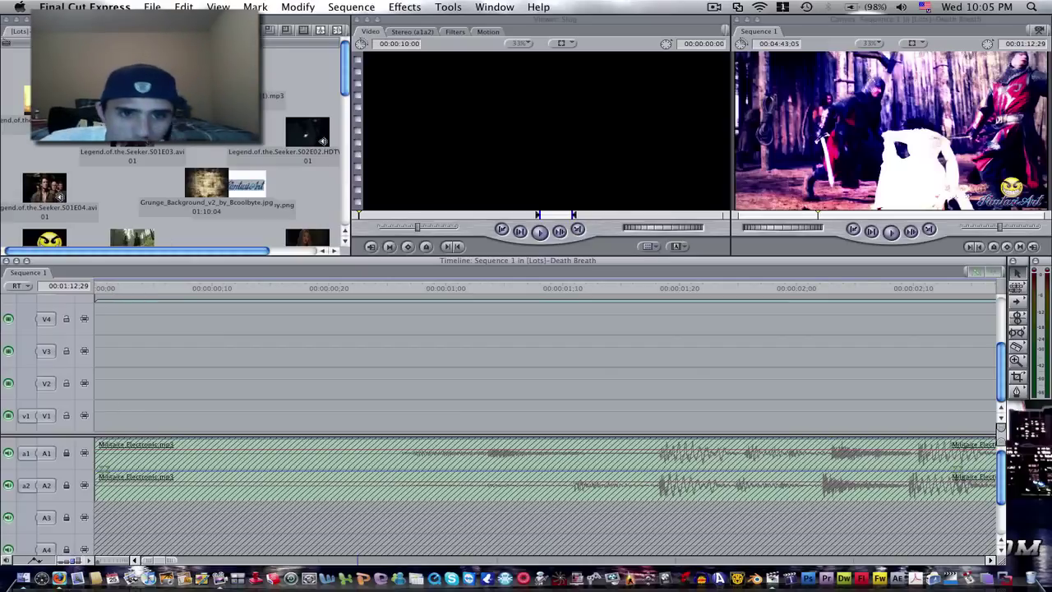
Set the playhead to the start of the sequence at 00:00:00:00 and play it back
drag(344, 74, 342, 206)
mouse_move(212, 252)
mouse_down()
mouse_move(238, 253)
mouse_move(211, 253)
mouse_up()
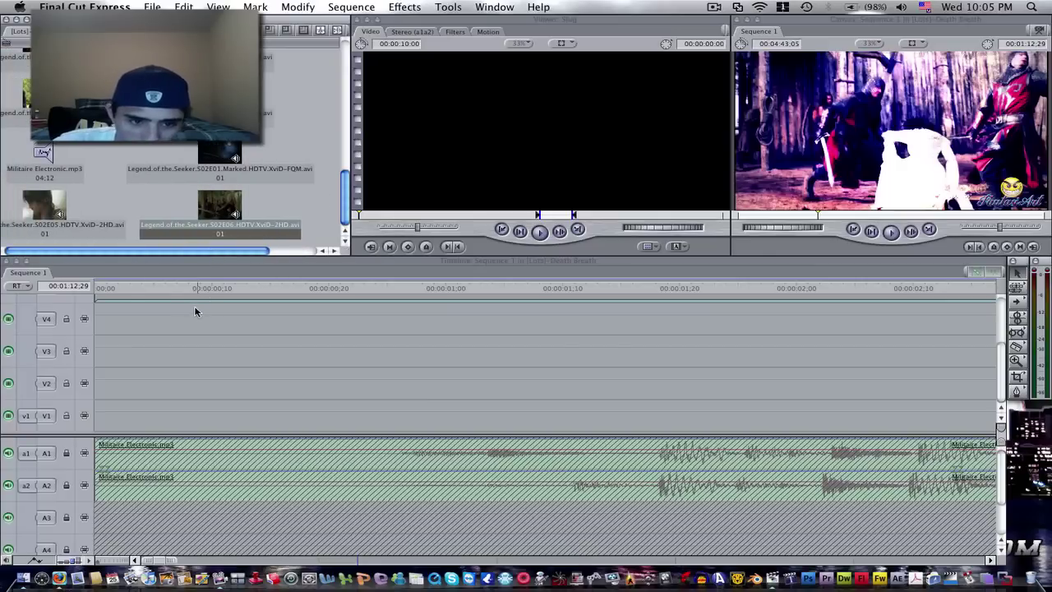
click(127, 287)
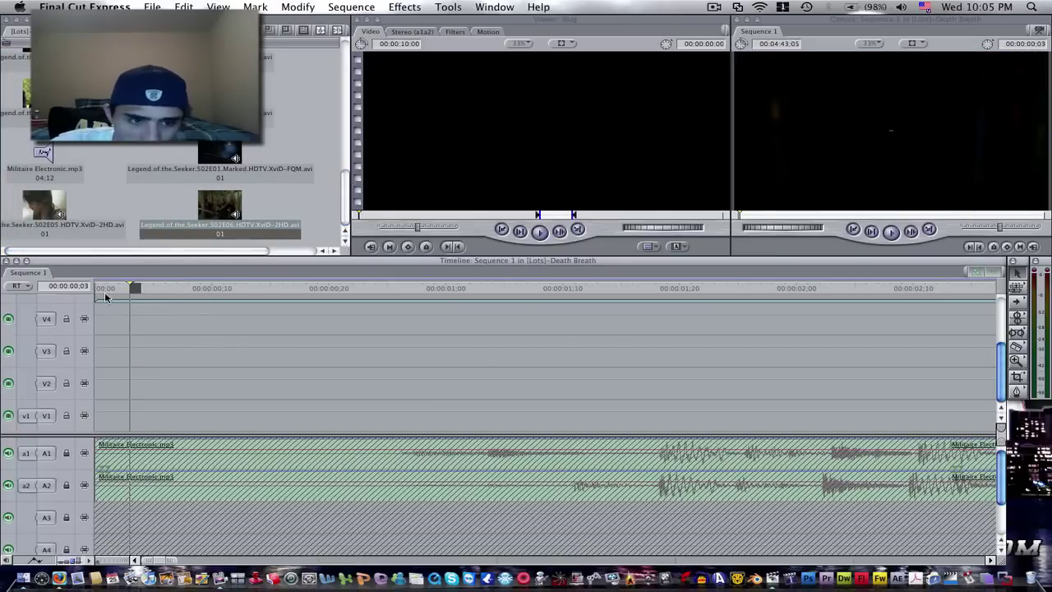
click(98, 290)
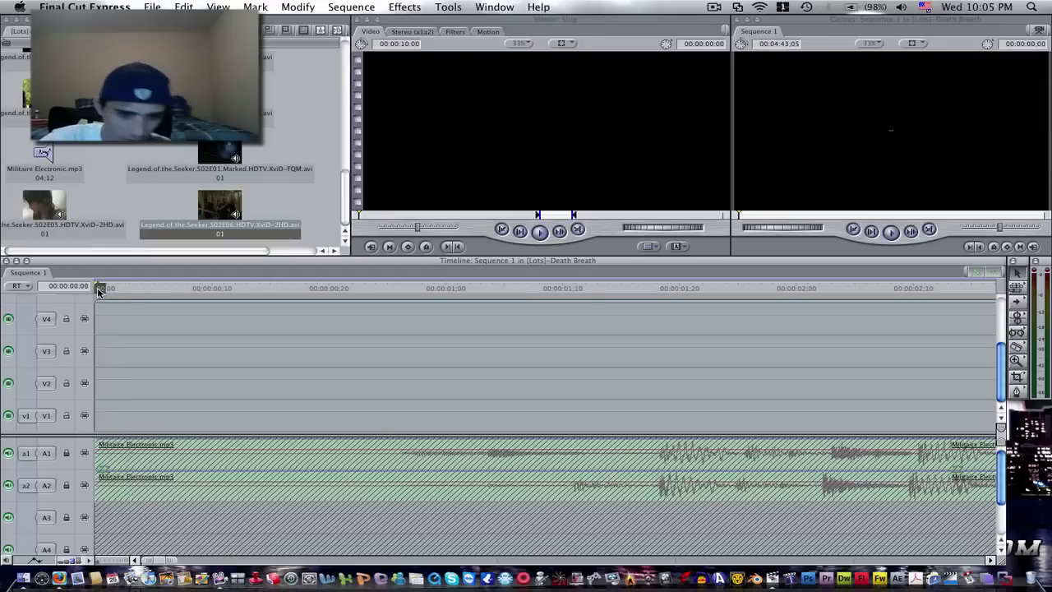
key(space)
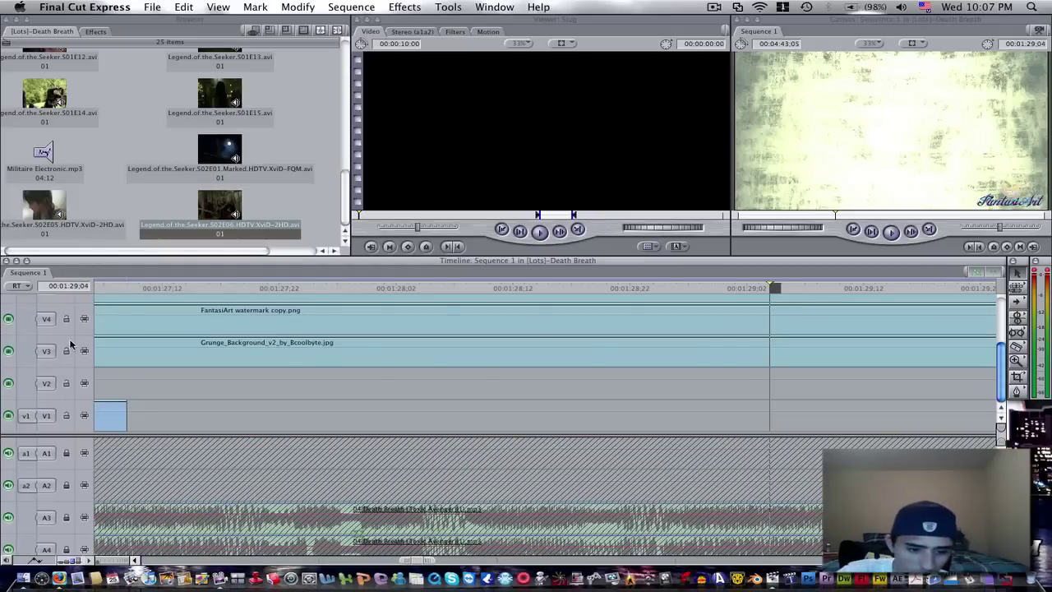
Examine the edited clips and their transitions on the lower video tracks from 00:01:29:04 back to about 00:00:47:00
scroll(136, 558, left, 10)
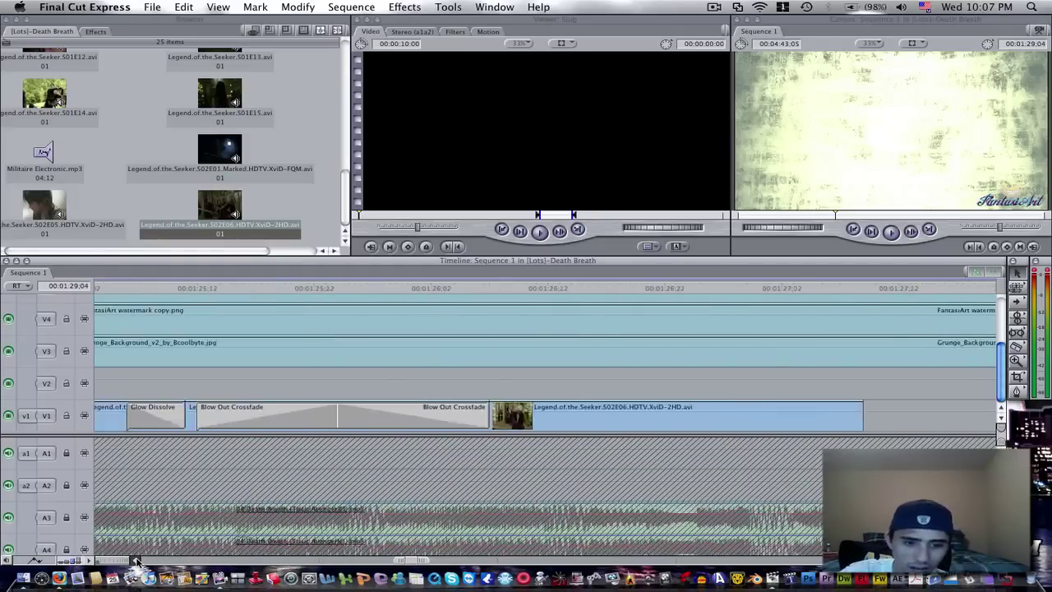
scroll(135, 560, left, 10)
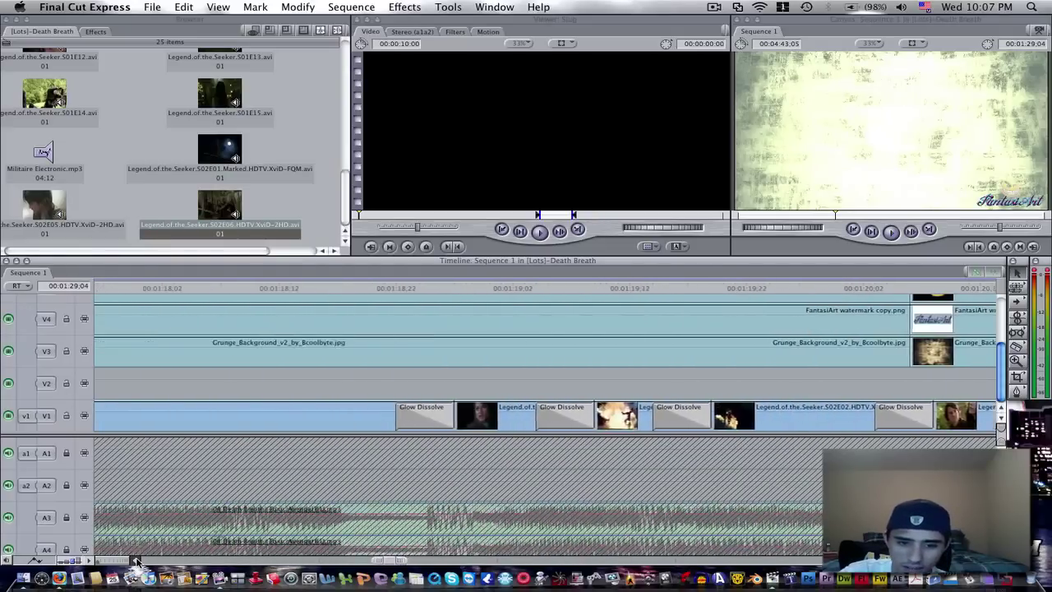
scroll(136, 560, left, 3)
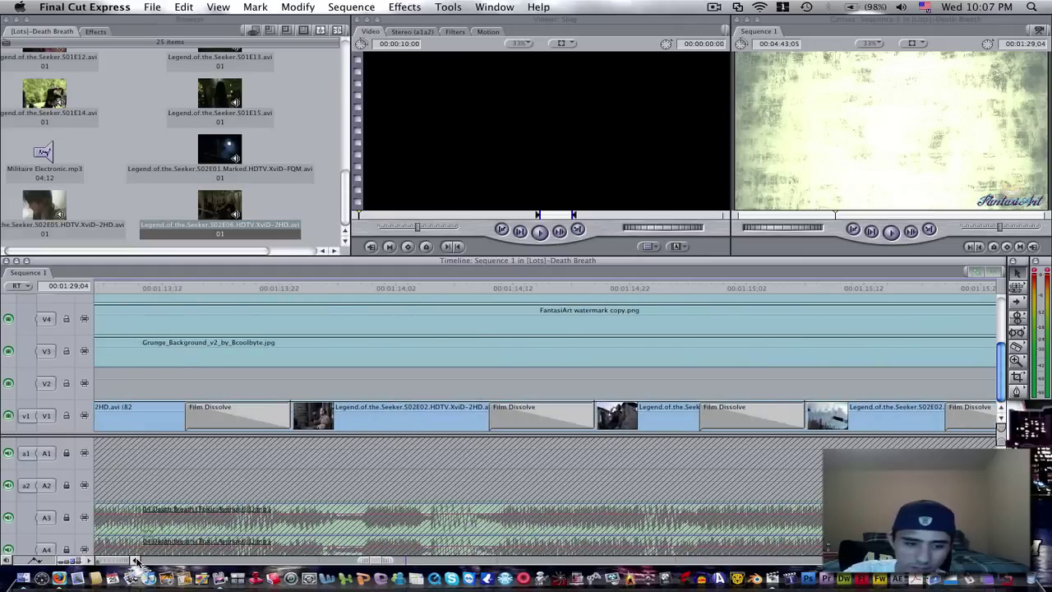
scroll(136, 560, left, 5)
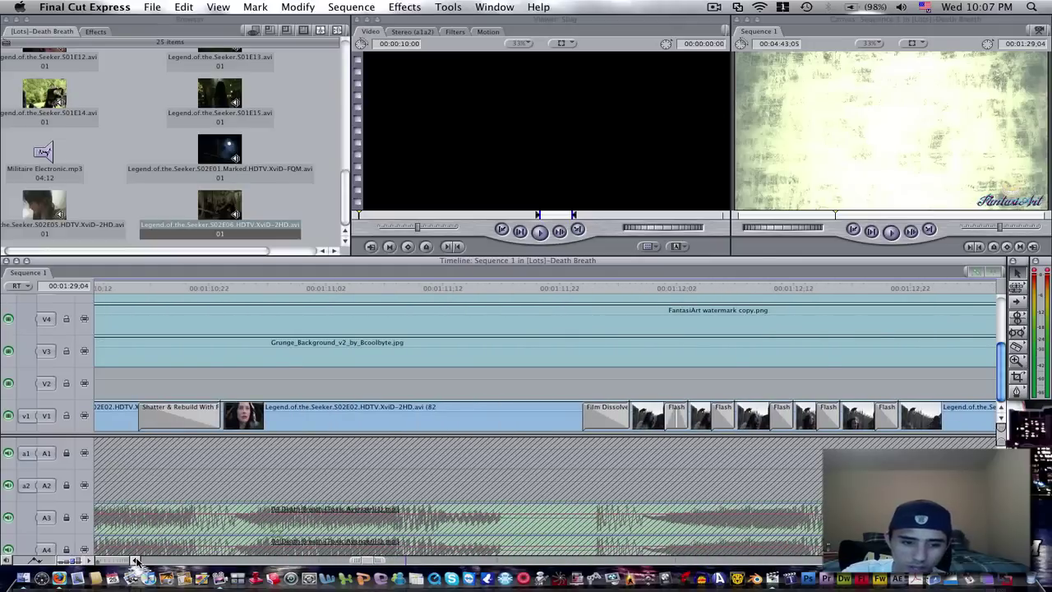
scroll(136, 559, left, 10)
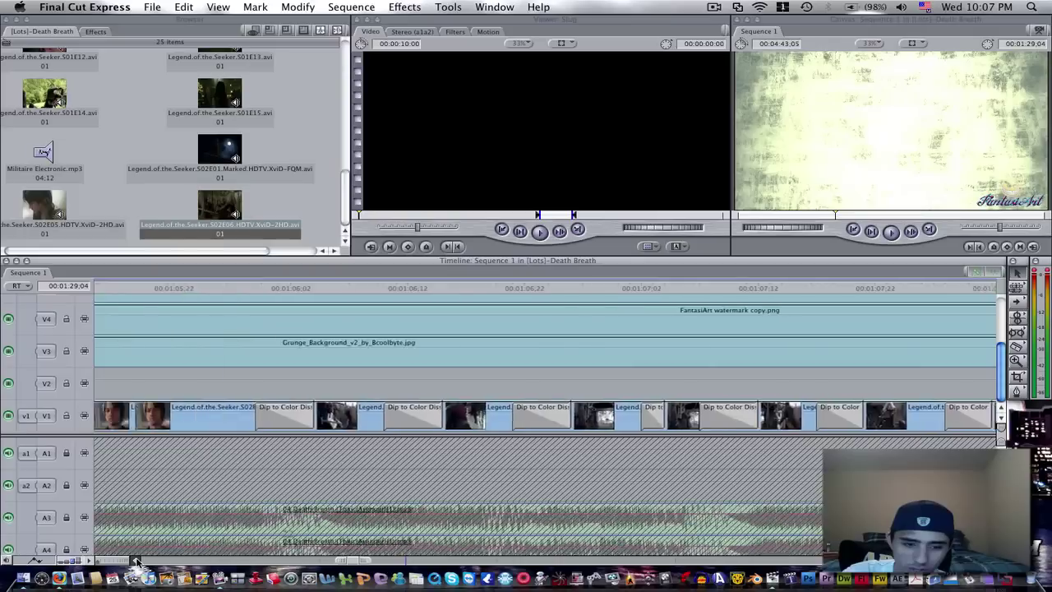
scroll(136, 560, left, 8)
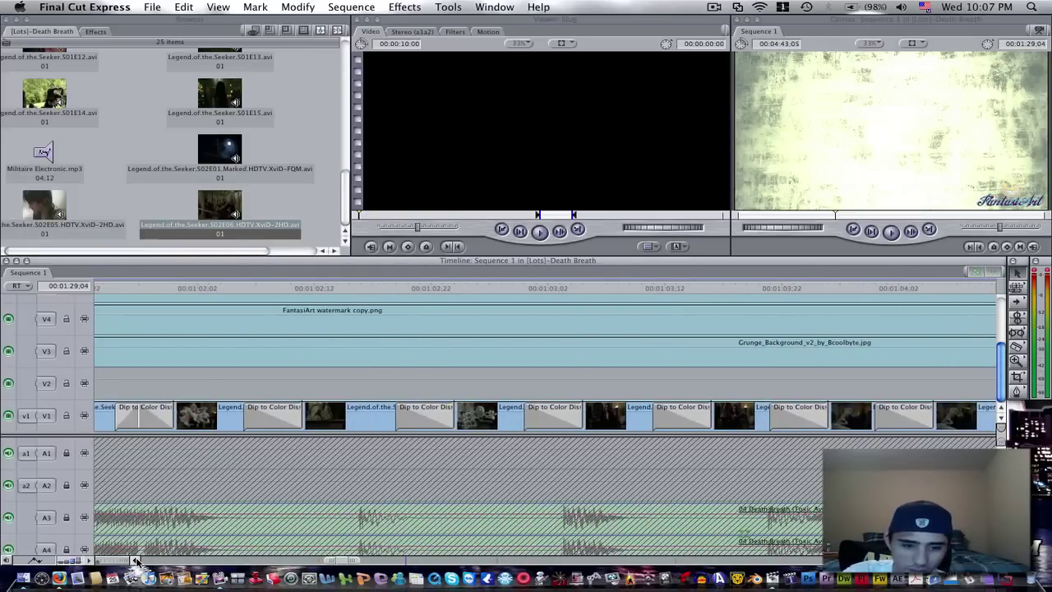
scroll(136, 560, left, 6)
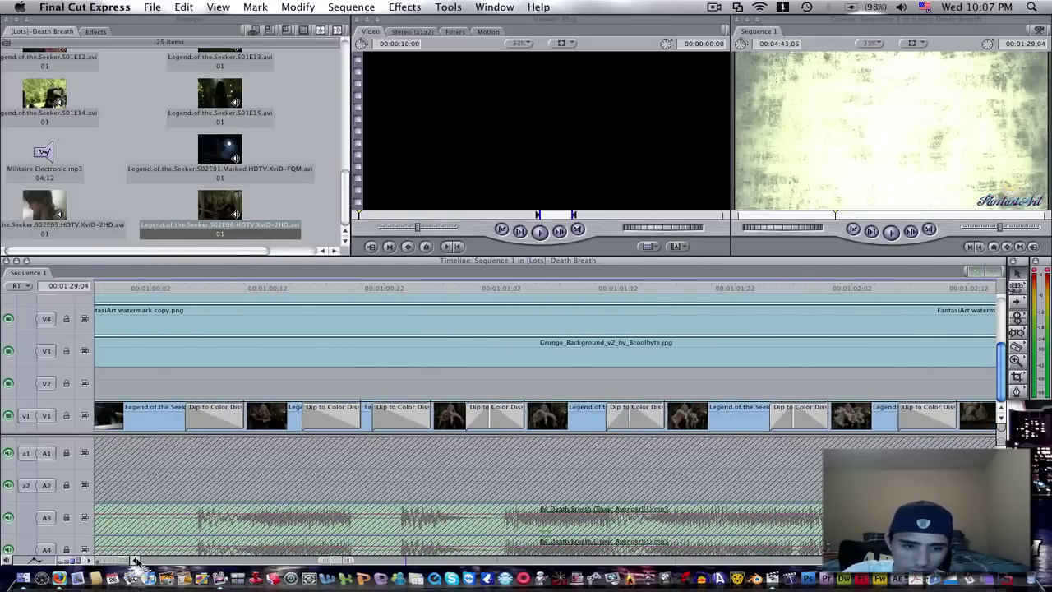
scroll(137, 559, left, 15)
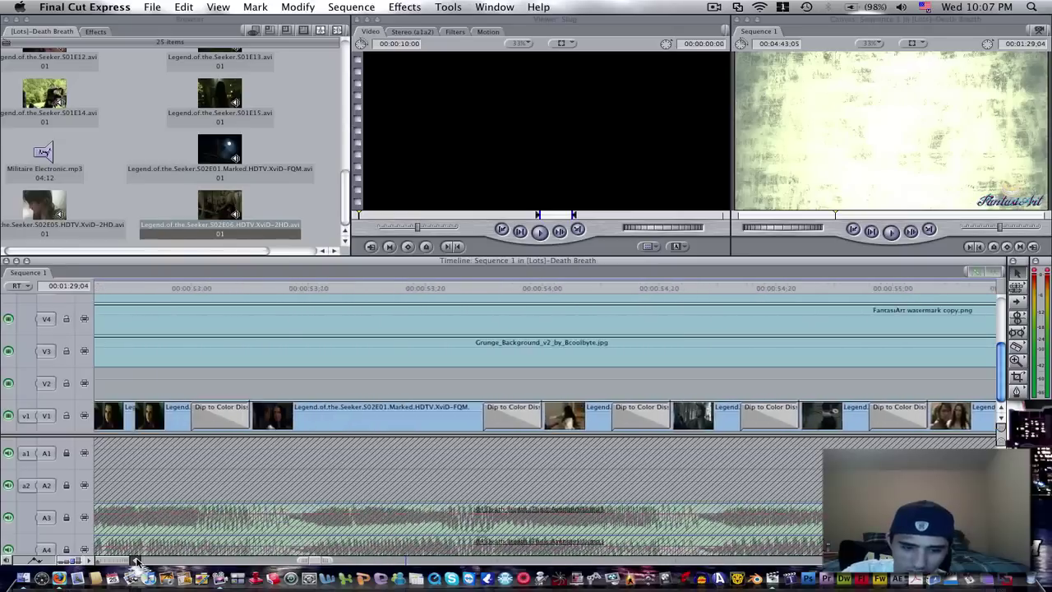
scroll(136, 560, left, 4)
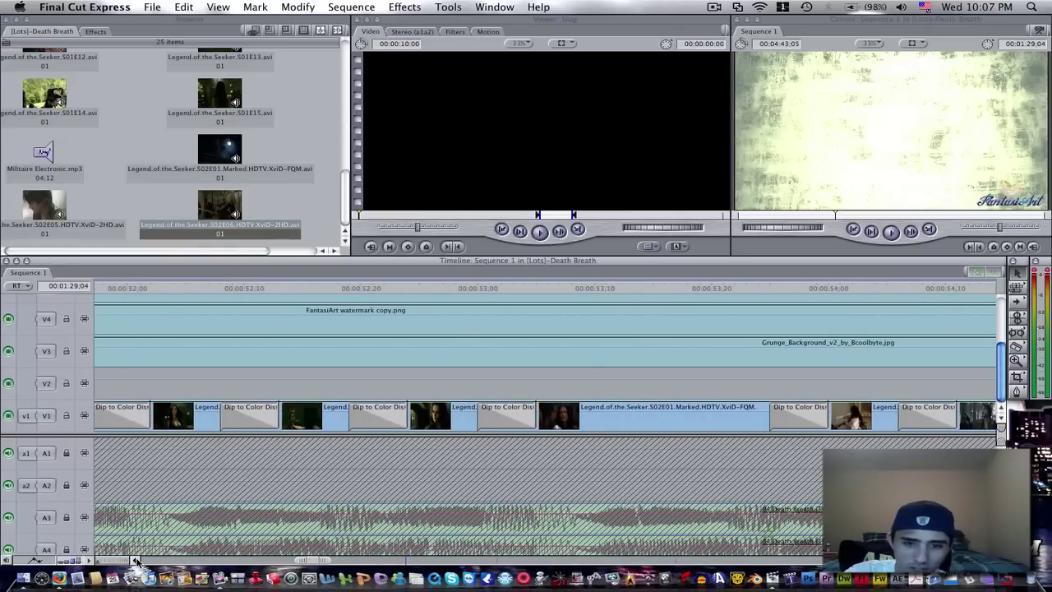
scroll(136, 560, left, 6)
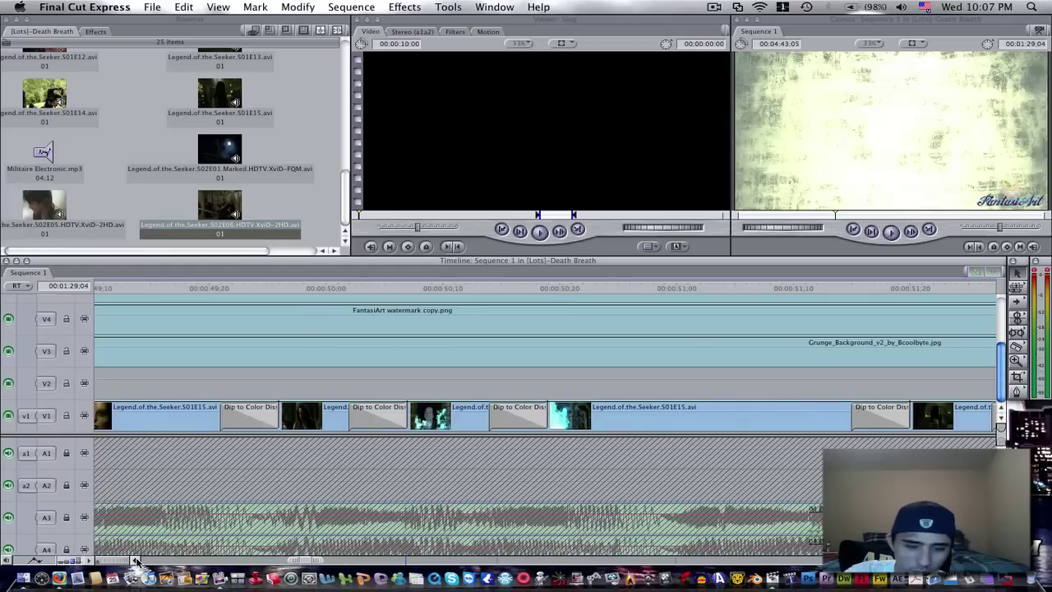
scroll(136, 560, left, 5)
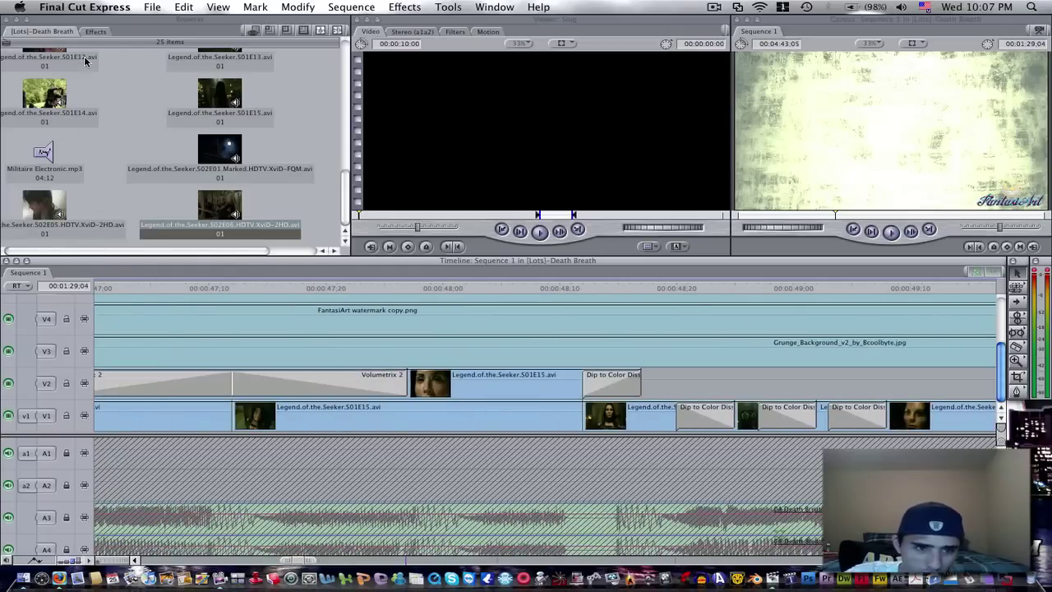
Examine the available video transitions and video filters in the effects list, from the Boinx Software bin down to the Time bin
click(96, 33)
scroll(125, 161, down, 5)
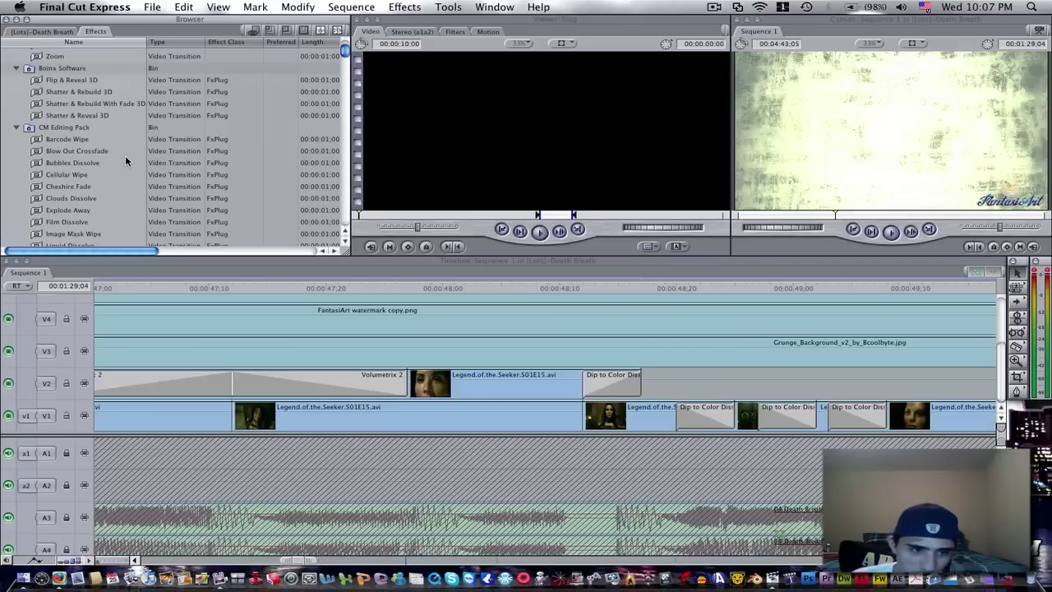
scroll(126, 161, down, 15)
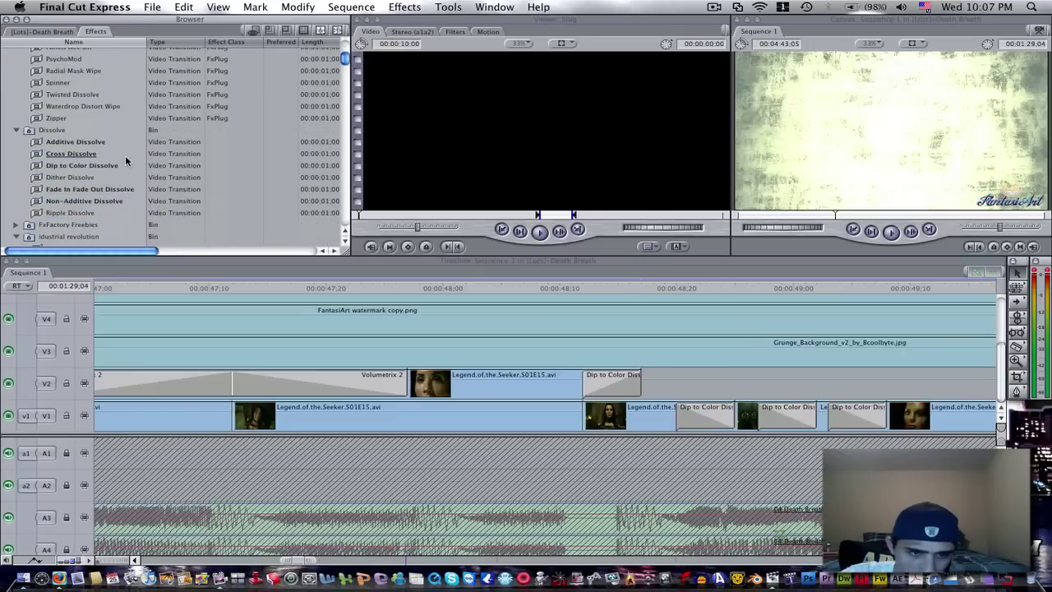
scroll(126, 162, down, 4)
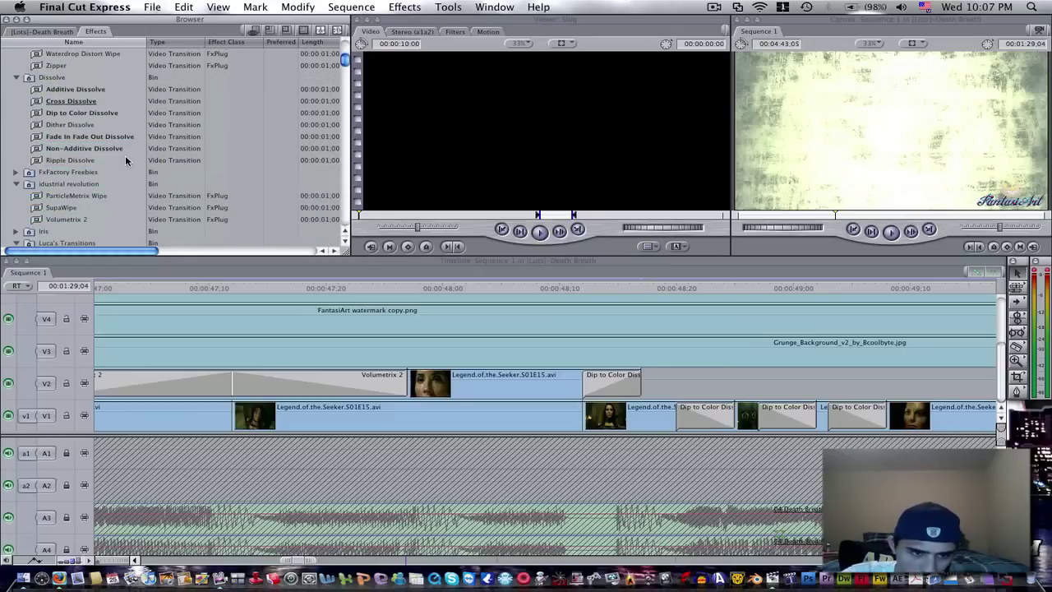
scroll(126, 161, down, 20)
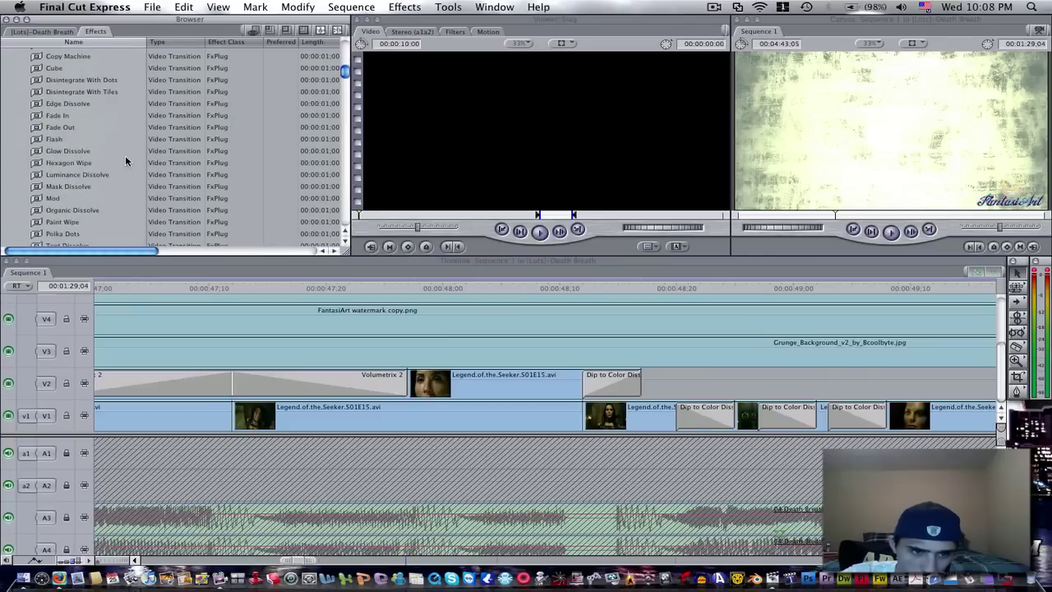
scroll(125, 161, down, 20)
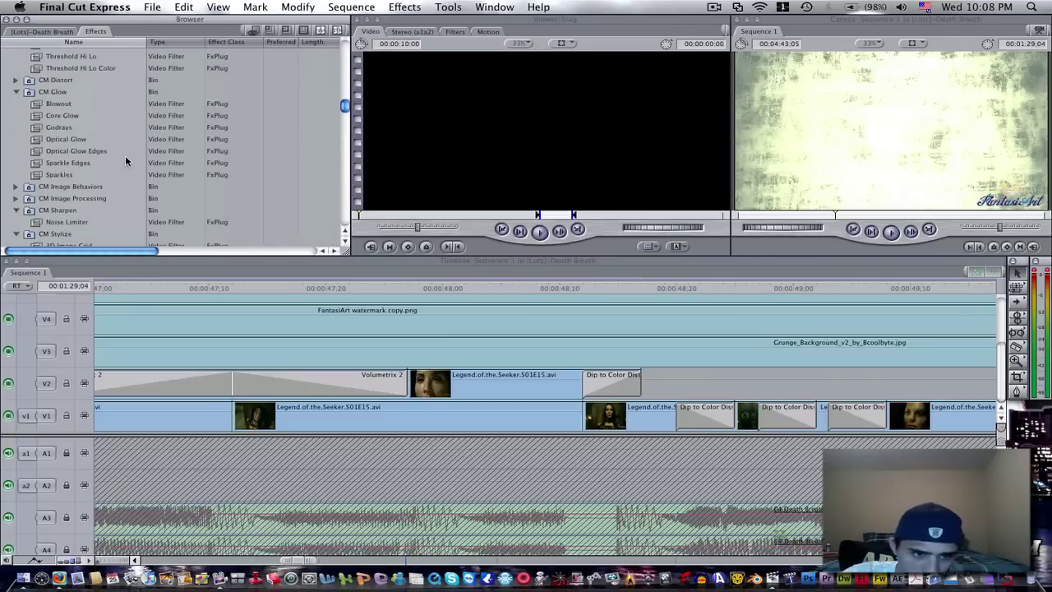
scroll(126, 161, down, 20)
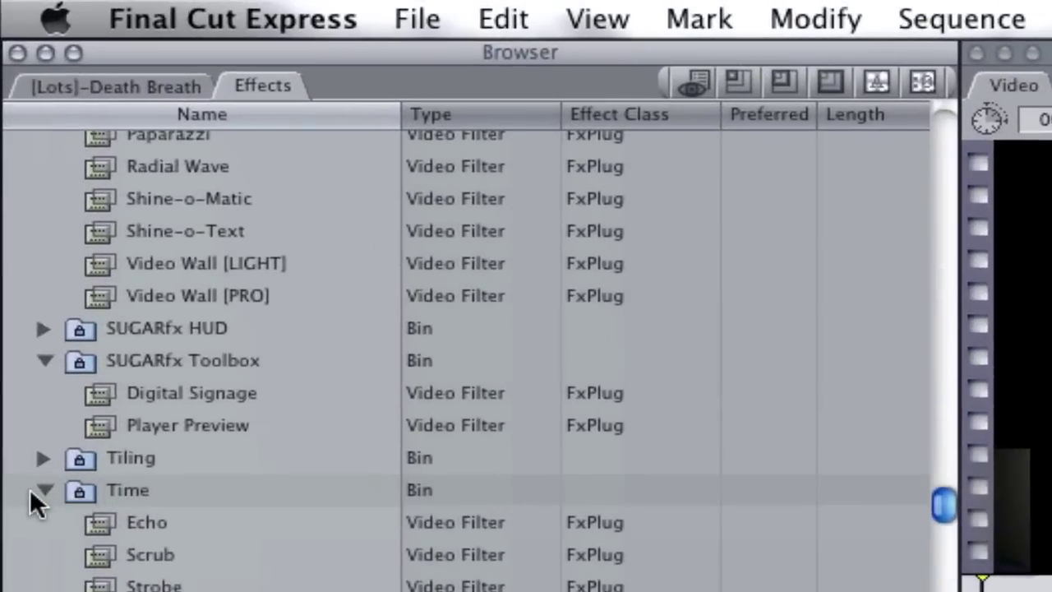
Look through the Time bin of the video filters and locate the WideTime filter
click(43, 490)
click(42, 490)
scroll(62, 502, down, 3)
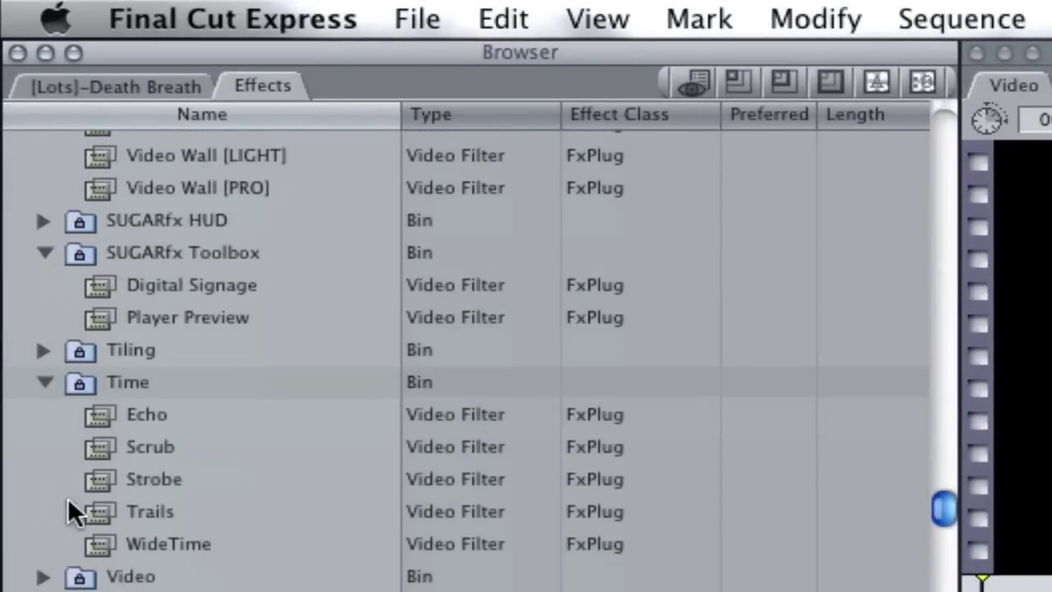
click(54, 498)
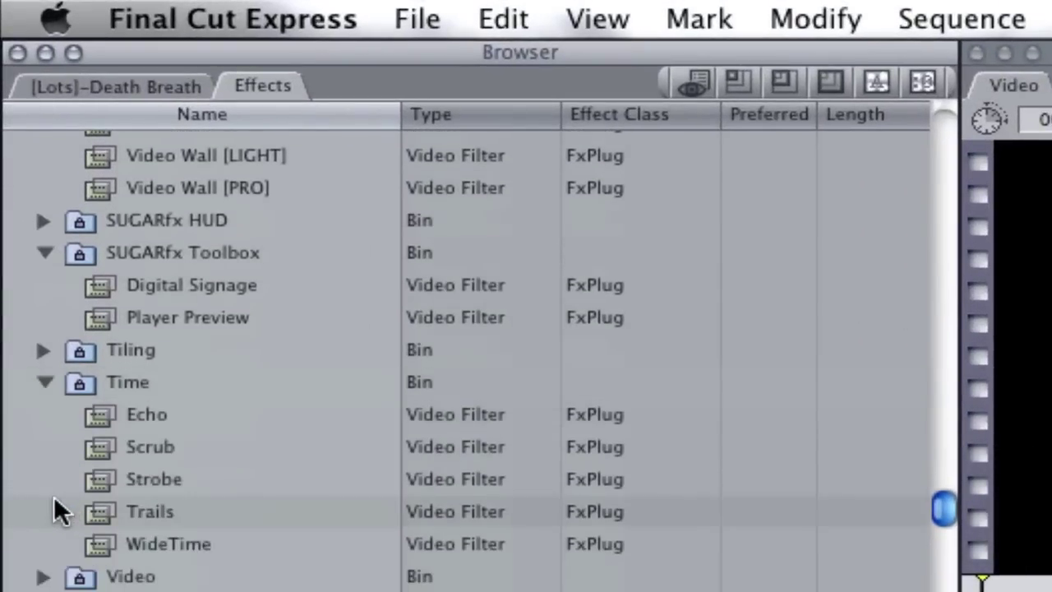
click(141, 544)
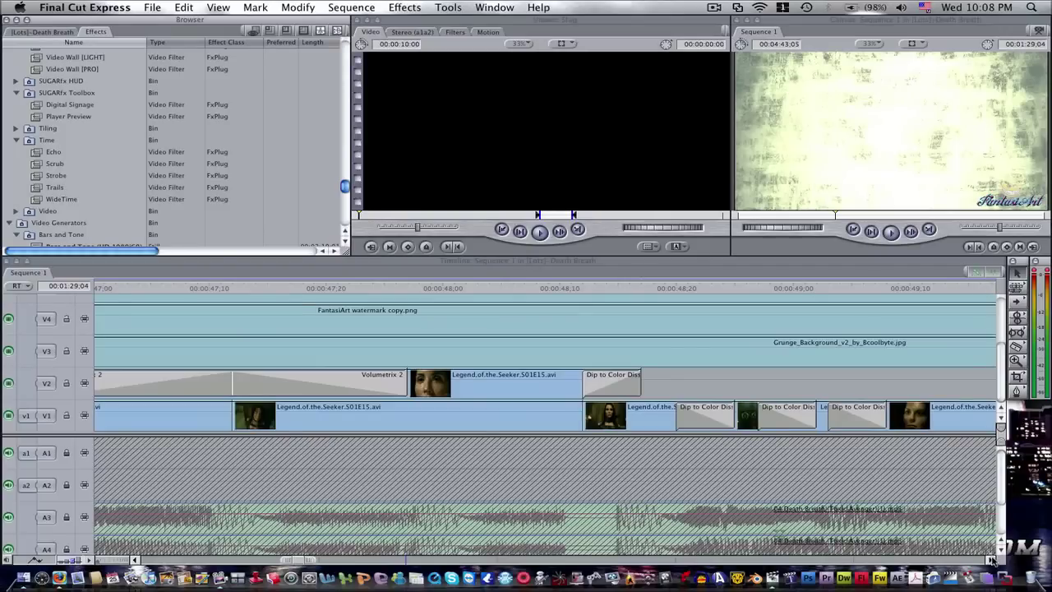
Preview the forest clip's frames on V2 at 00:00:14:17 and 00:00:14:21, ending back at 00:00:14:17
click(992, 559)
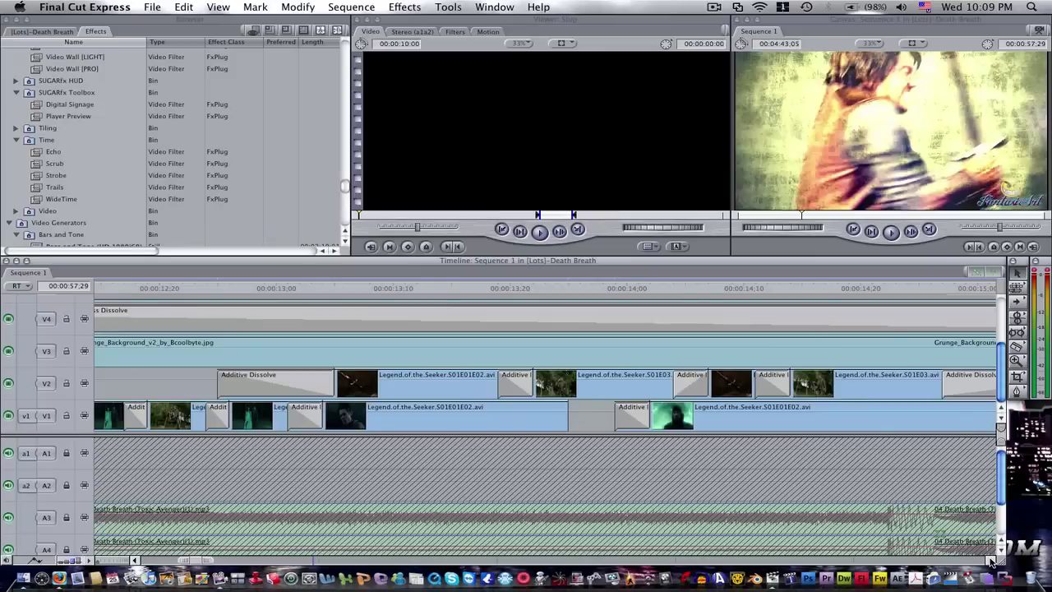
scroll(794, 460, left, 5)
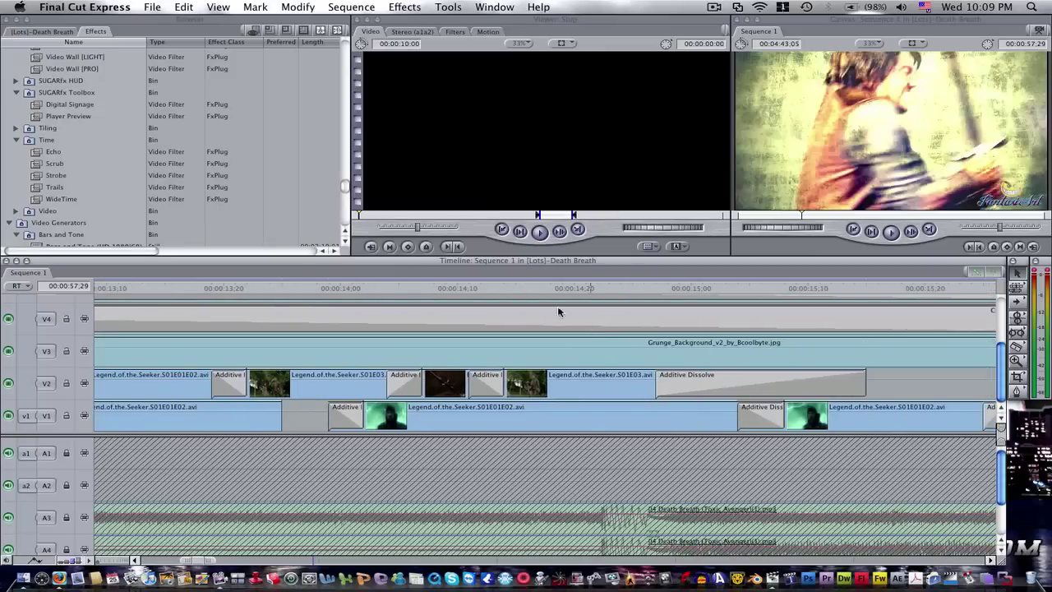
click(540, 289)
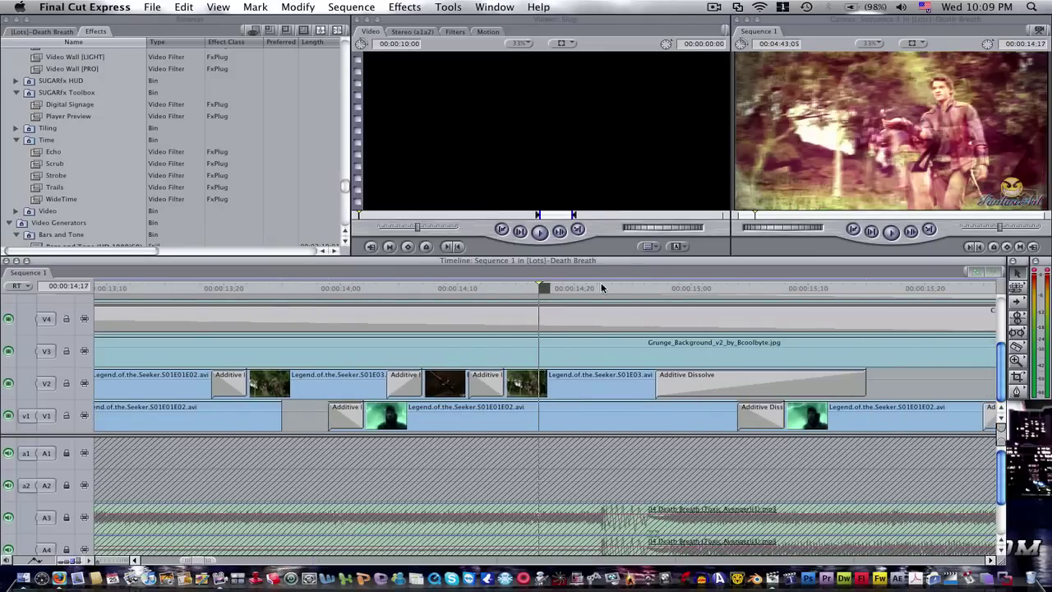
drag(576, 289, 588, 291)
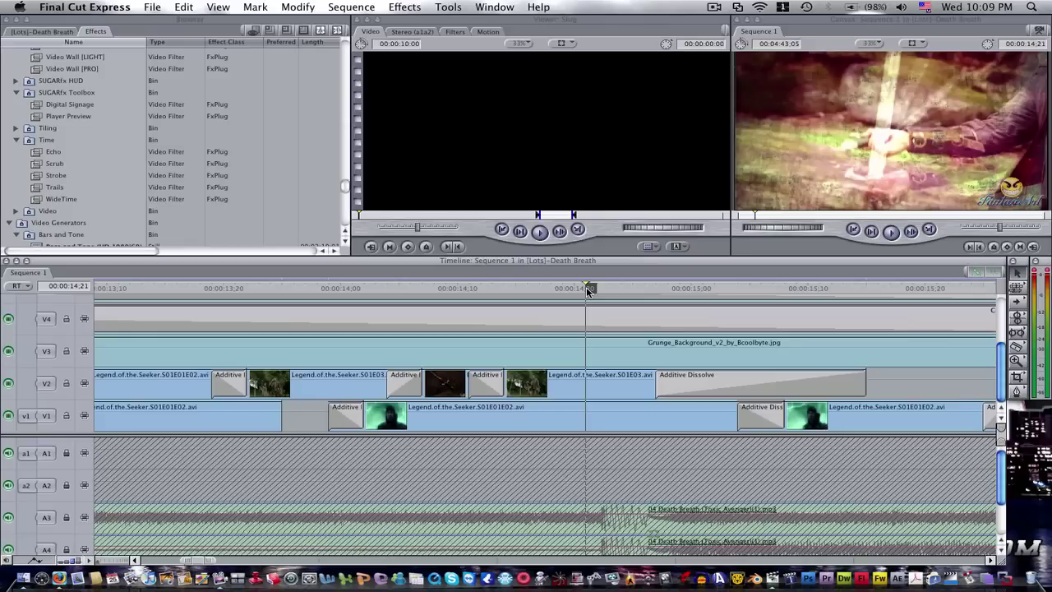
click(542, 290)
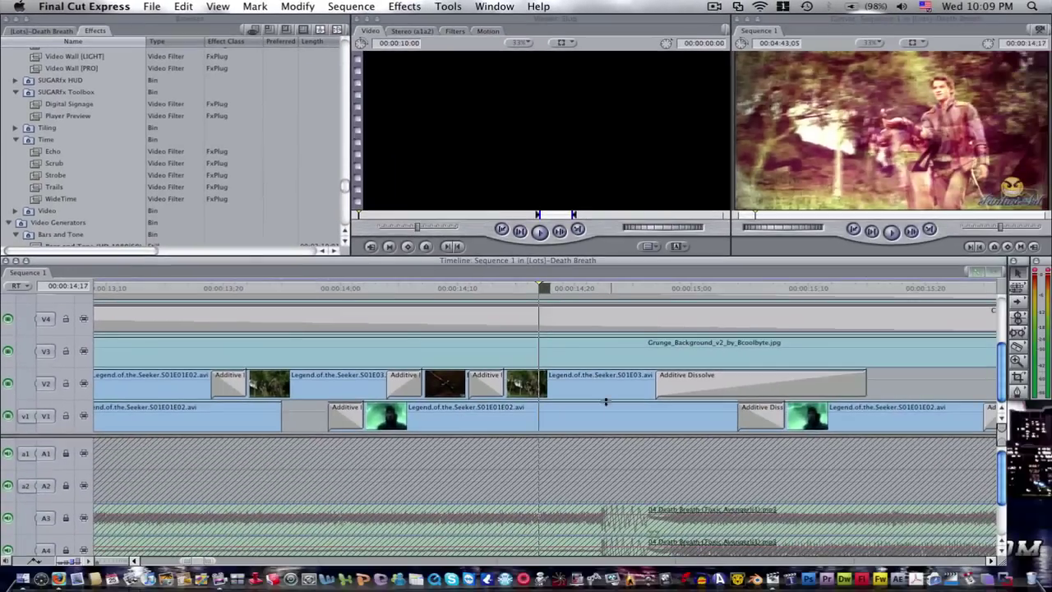
Open the Legend.of.the.Seeker.S01E03.avi clip at the playhead, inspect its WideTime and color filter settings, and preview the frame at 00:00:14:21
click(581, 389)
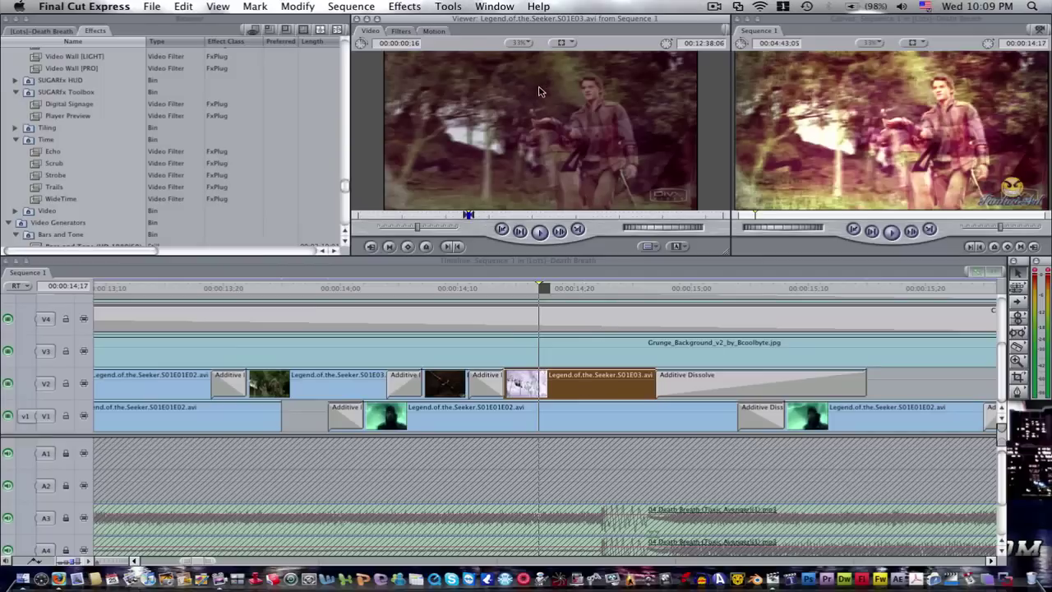
click(434, 32)
click(408, 31)
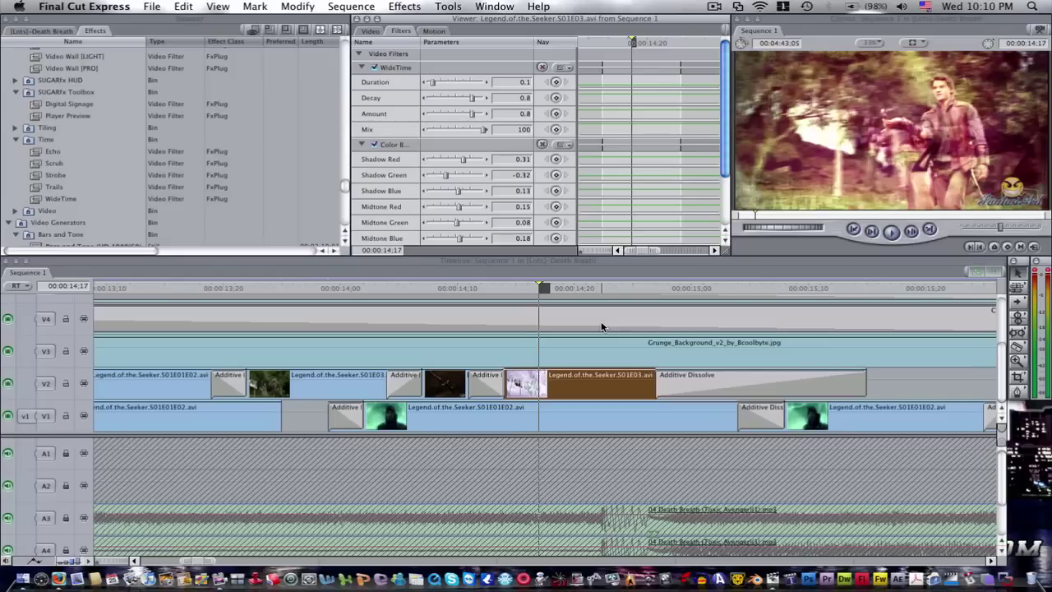
click(589, 289)
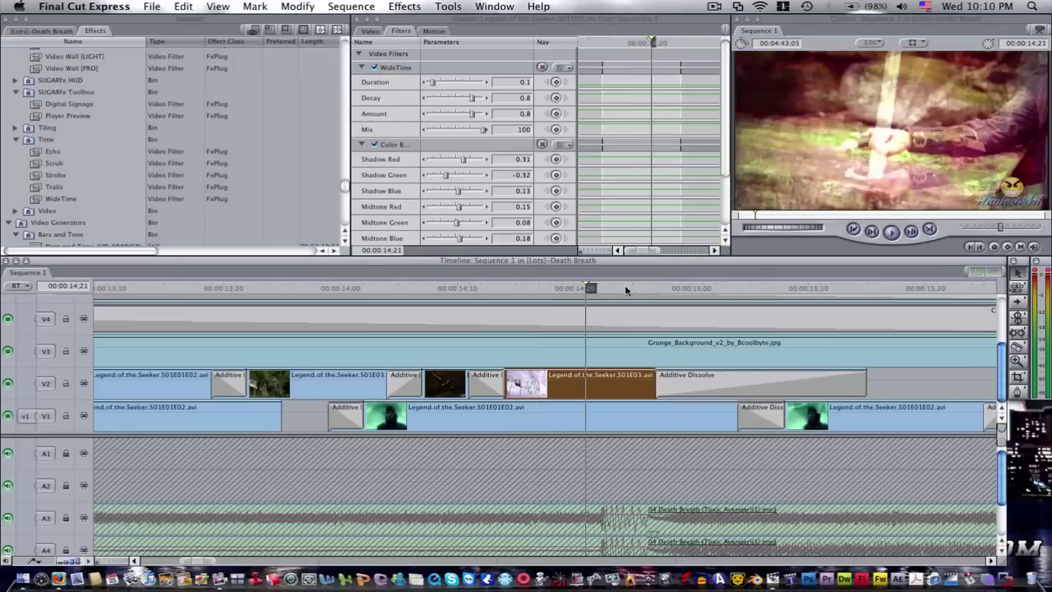
Open the Grunge_Background_v2_by_Bcoolbyte.jpg clip on V3 in the Viewer and check which composite mode it uses
click(582, 347)
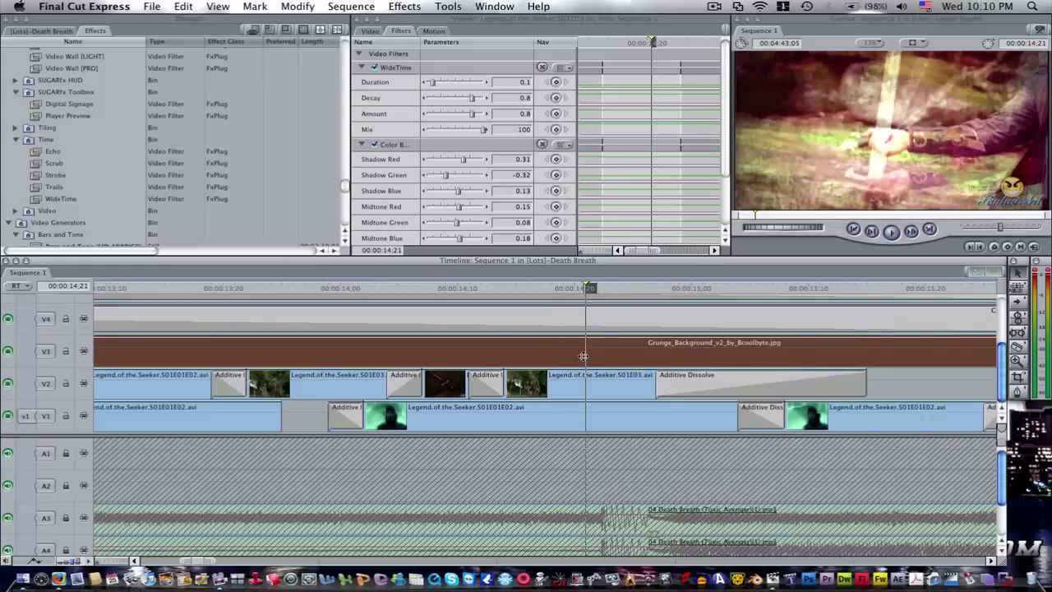
double_click(582, 359)
click(370, 30)
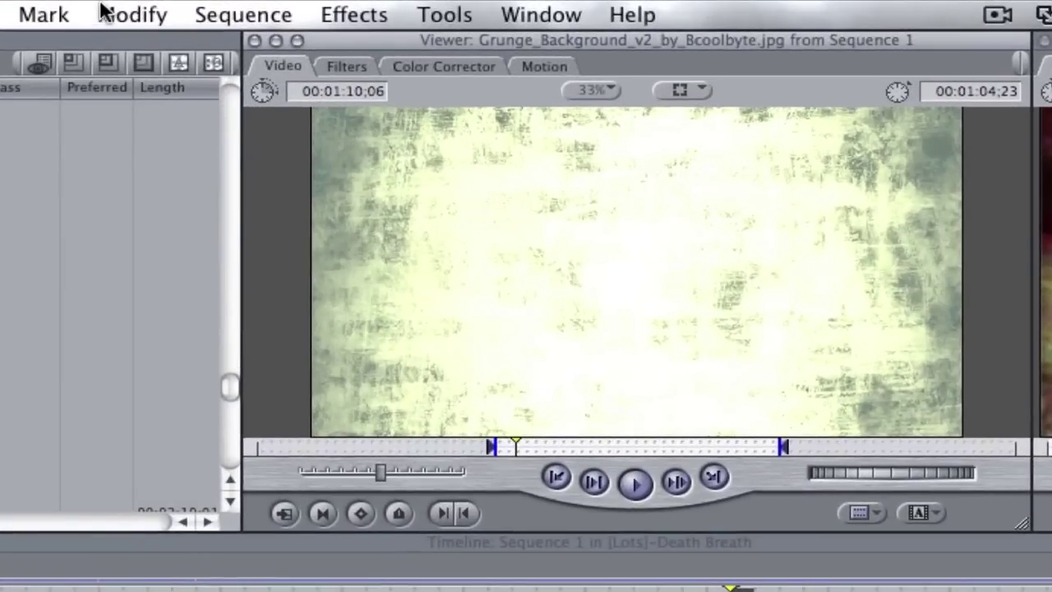
click(297, 7)
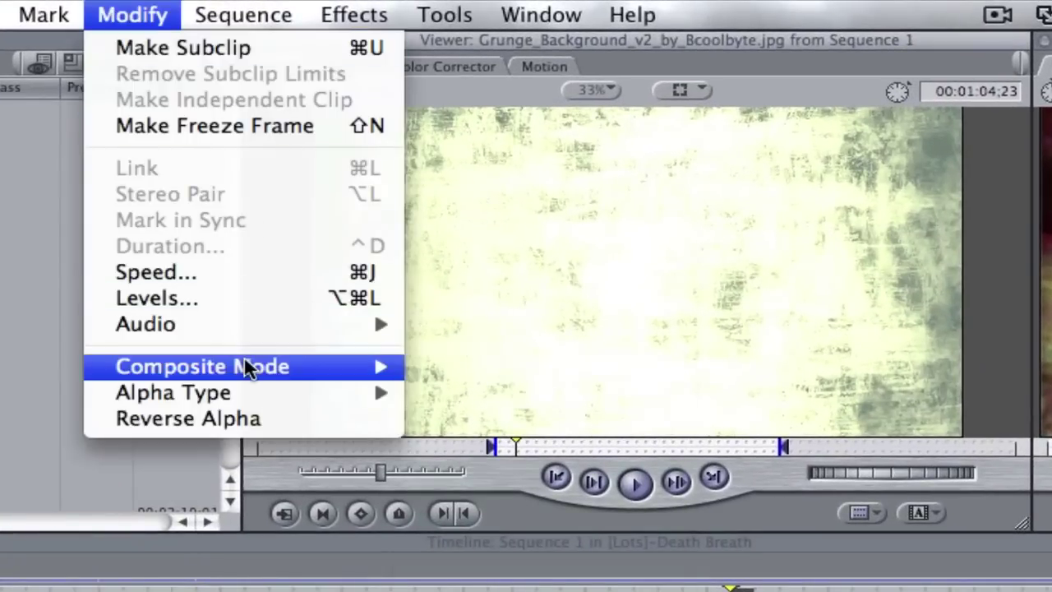
mouse_move(383, 370)
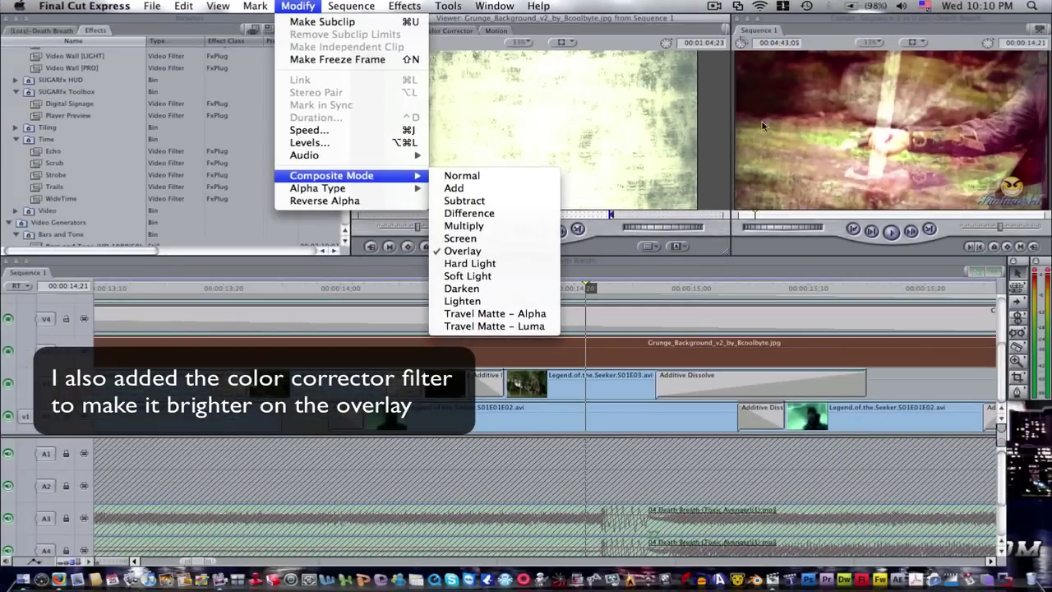
click(355, 252)
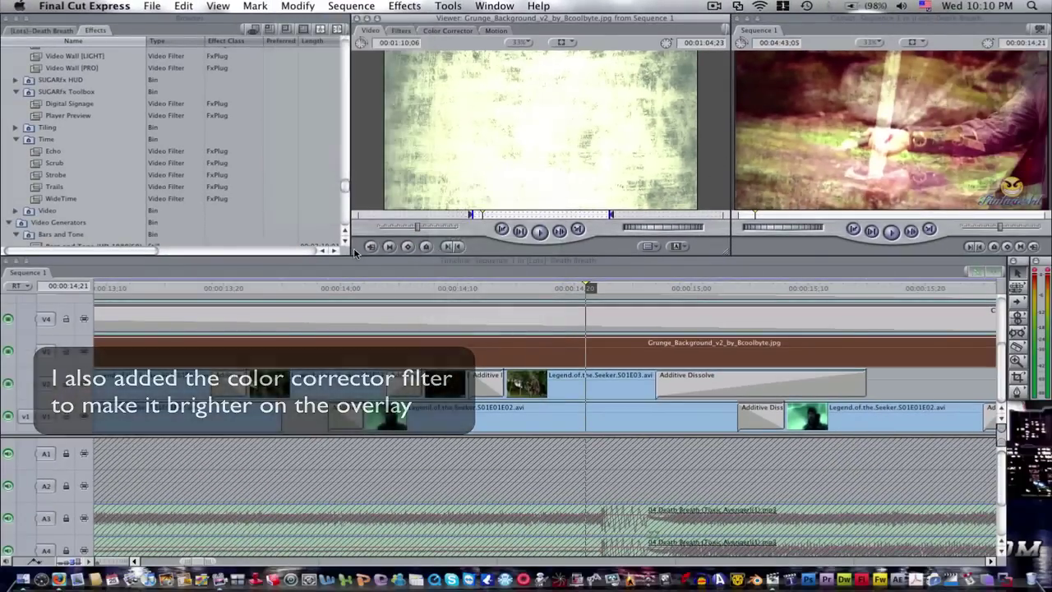
Preview the overlaid footage at 00:00:14:23 and 00:00:15:13, and return the playhead to 00:00:14:17
click(608, 288)
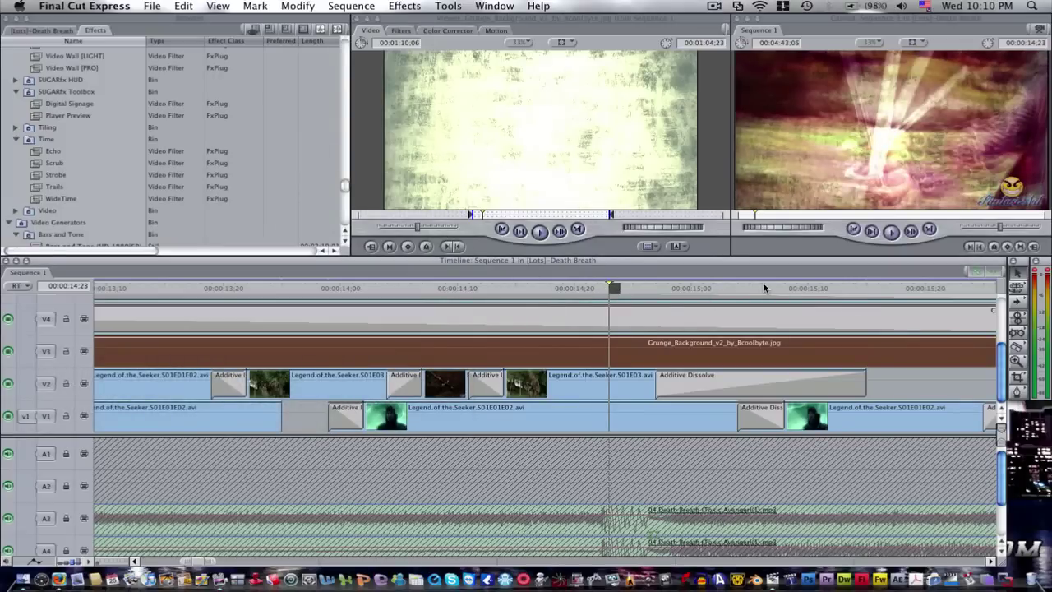
click(841, 289)
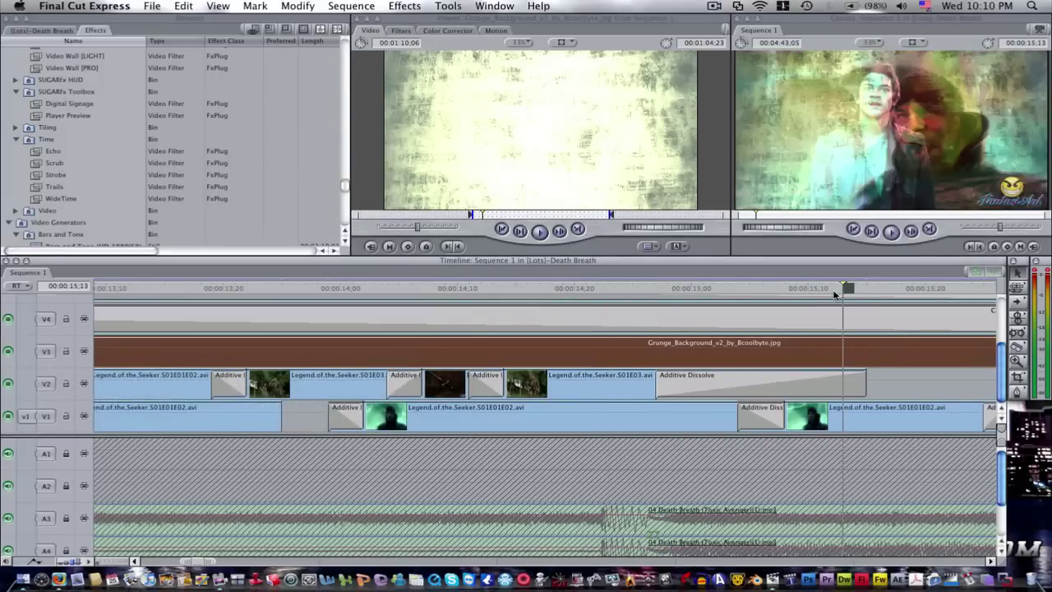
key(super+shift+a)
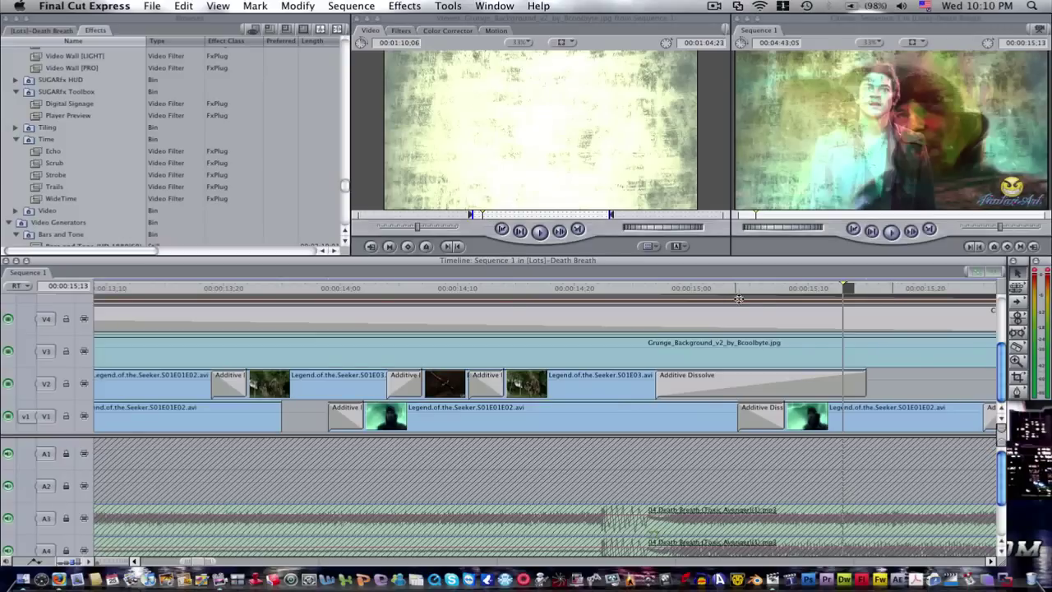
click(619, 293)
click(541, 294)
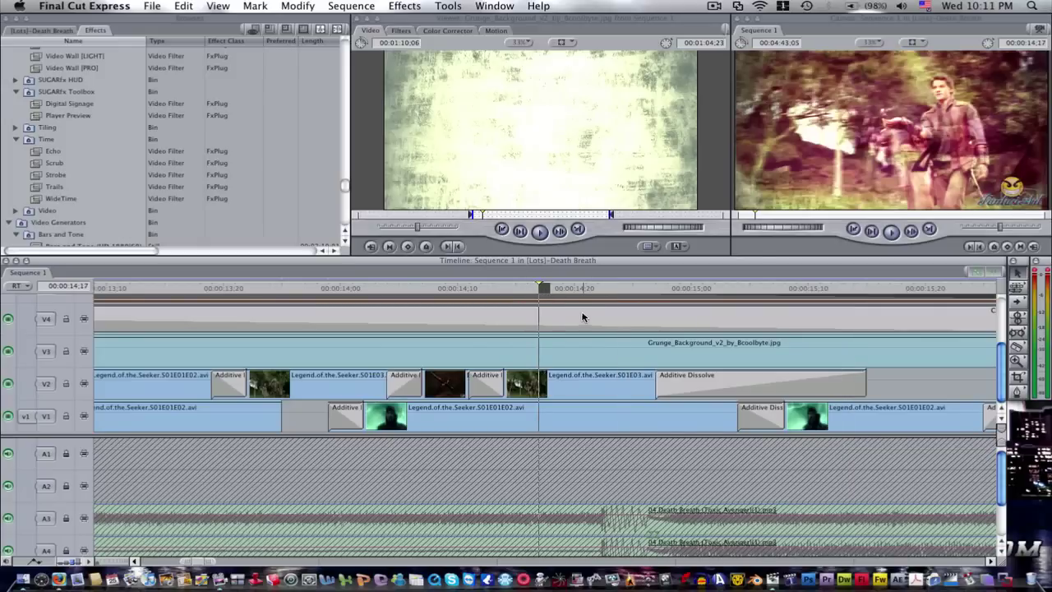
Examine the watermark and smiley overlays with their cross dissolves on V4 and V5, and preview the frame at 00:00:16:22
click(134, 561)
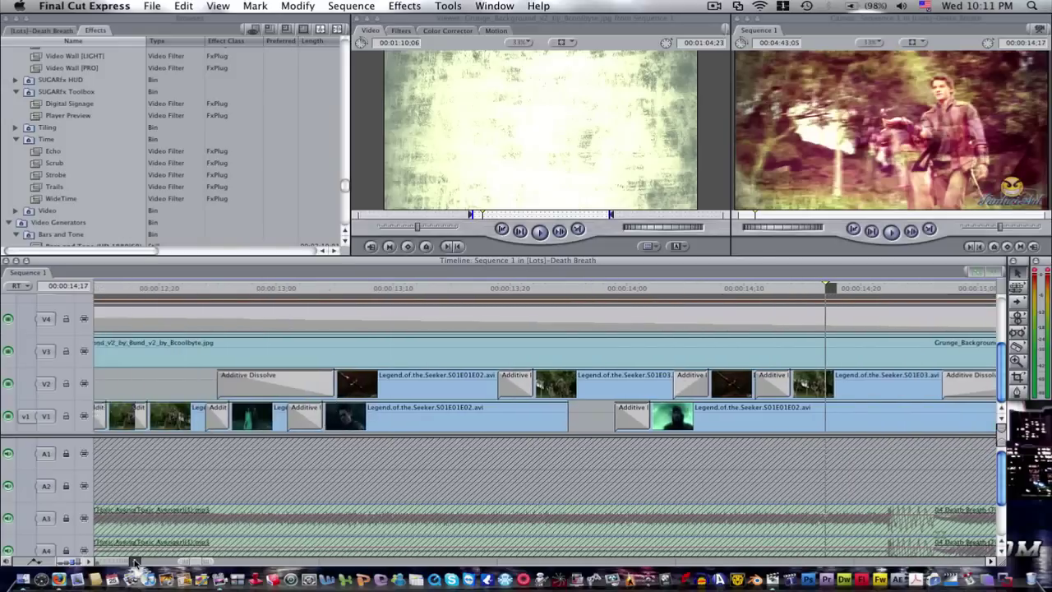
click(134, 561)
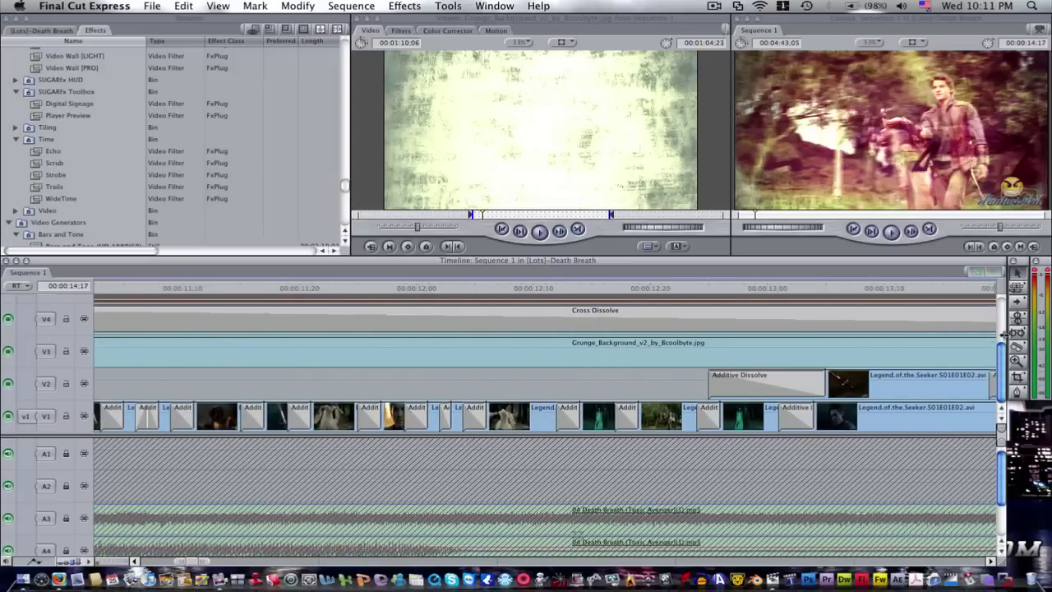
drag(1002, 362, 1001, 329)
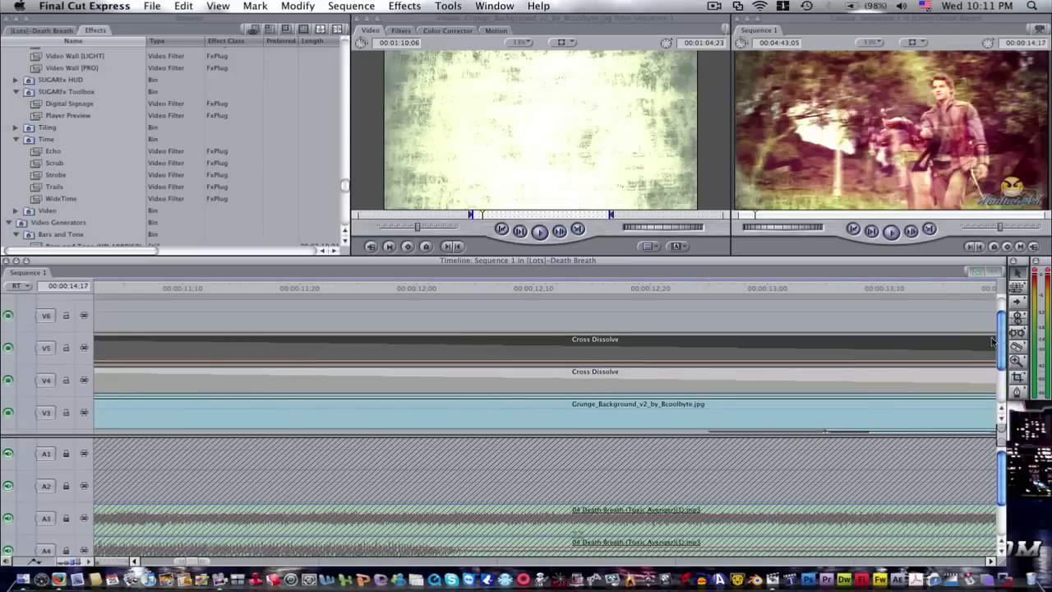
click(991, 562)
click(992, 561)
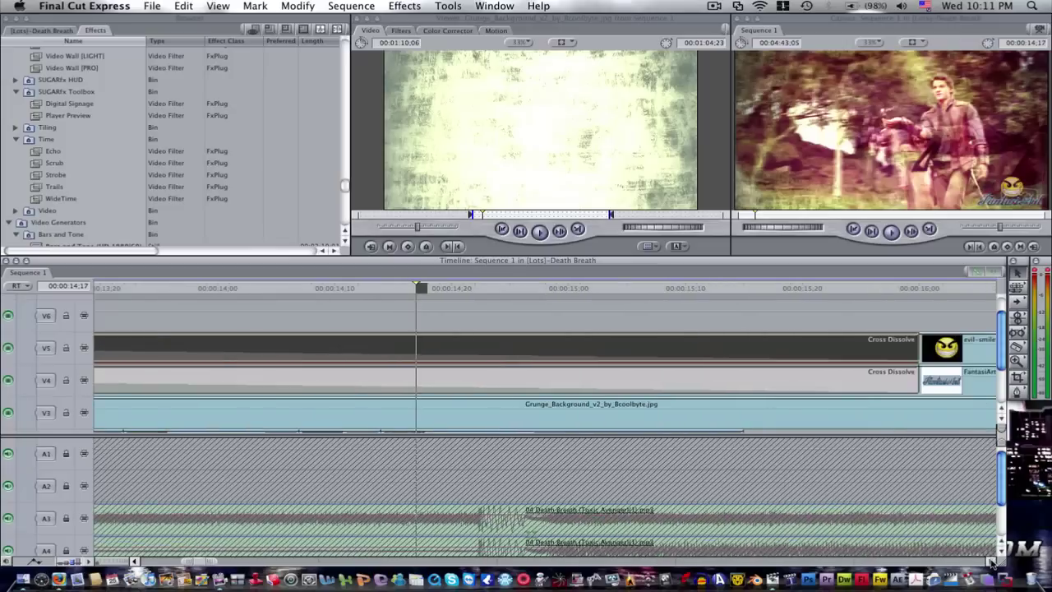
click(644, 288)
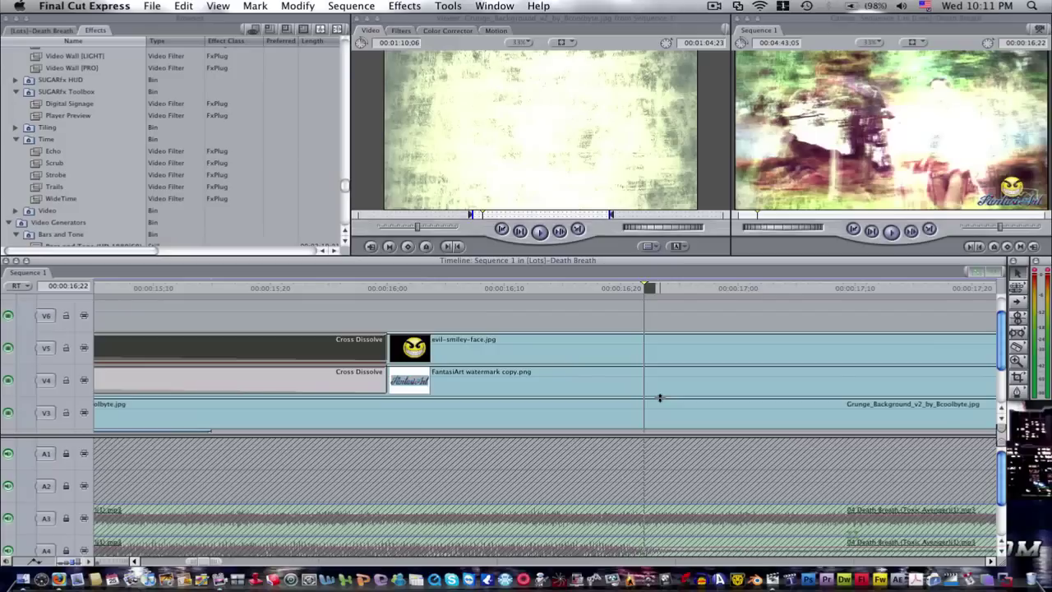
Show the project's clips and set the playhead to 00:02:30:14, just past the end of the overlay clips
click(27, 32)
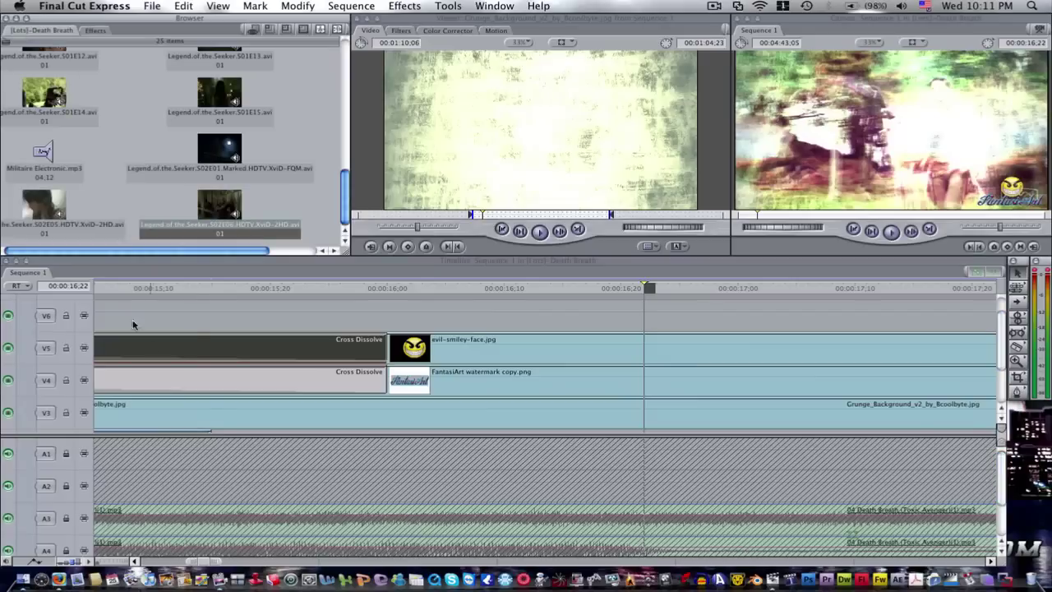
click(203, 562)
drag(203, 562, 617, 578)
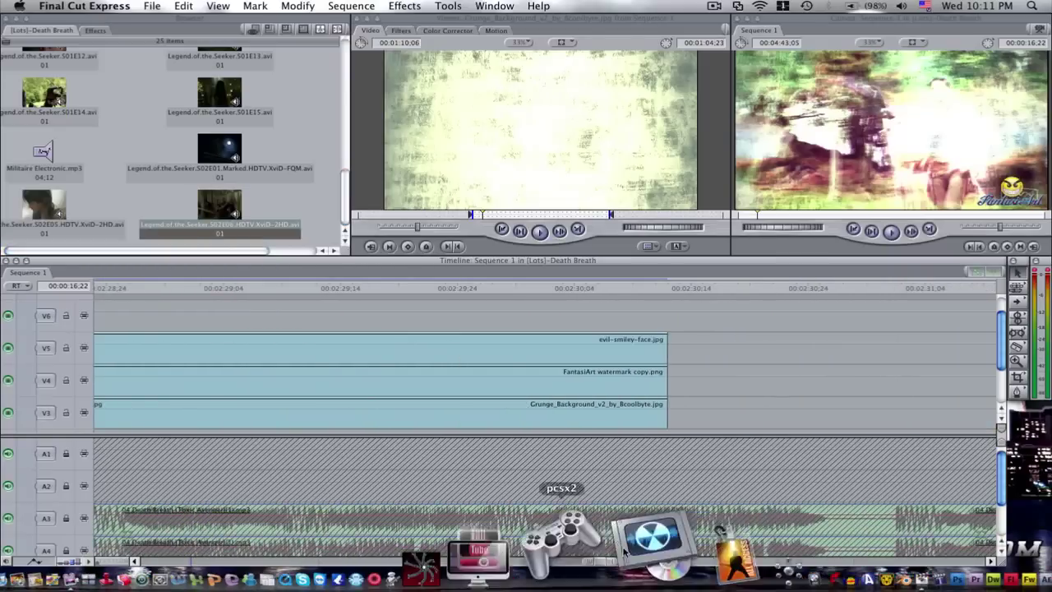
click(690, 289)
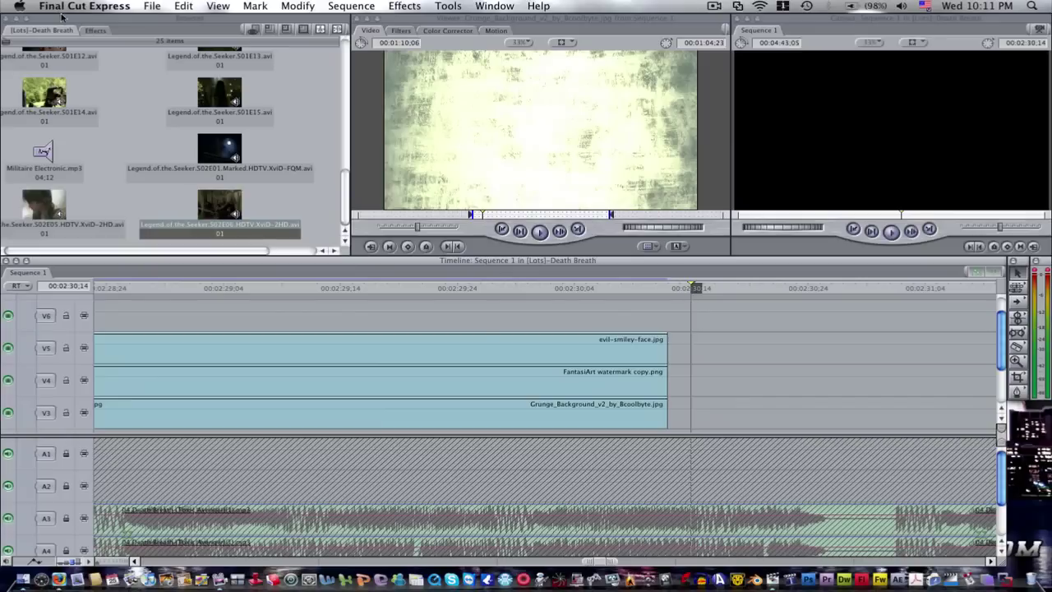
Open the plain Text generator from the Video Generators' Text bin in the Viewer
click(96, 30)
scroll(104, 132, down, 10)
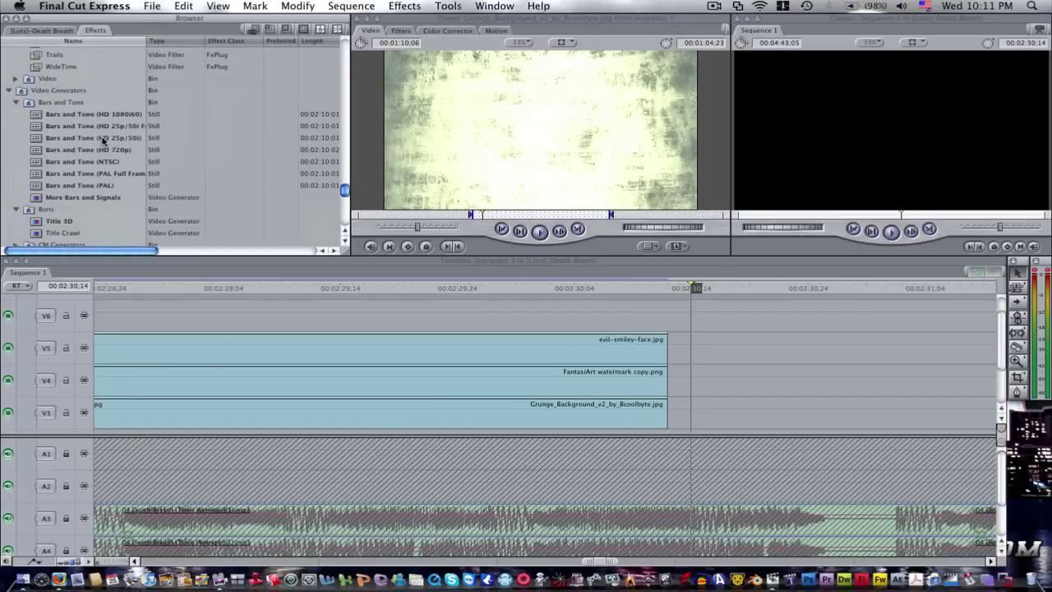
scroll(102, 141, down, 10)
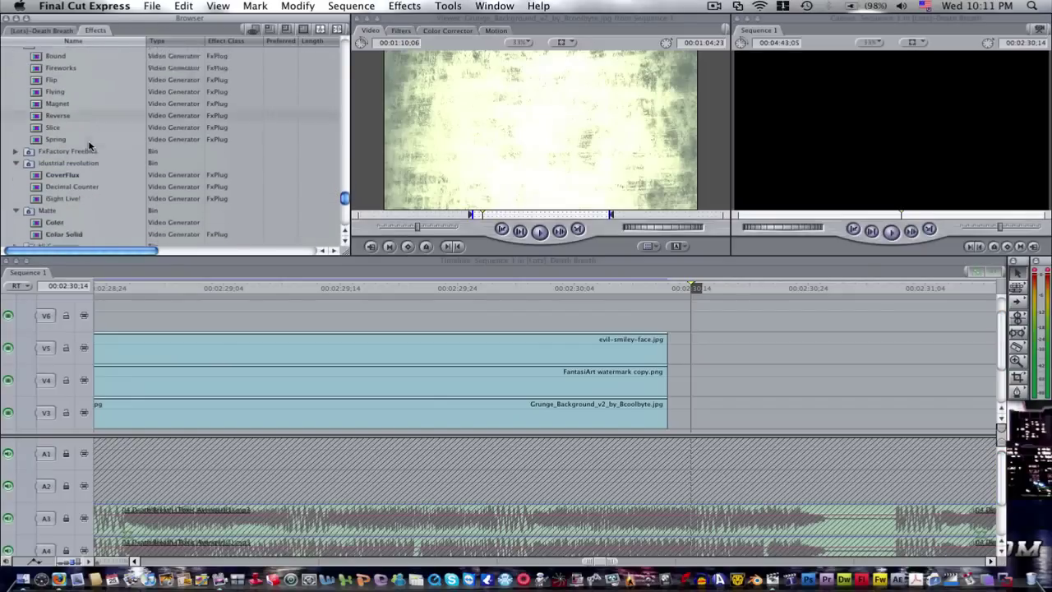
scroll(49, 173, down, 2)
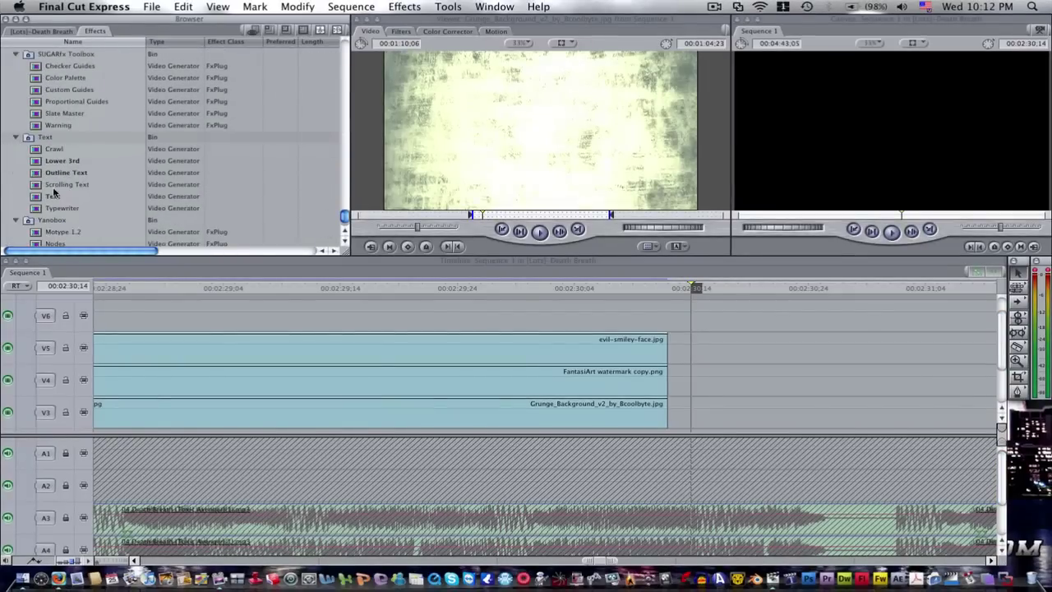
drag(49, 197, 423, 176)
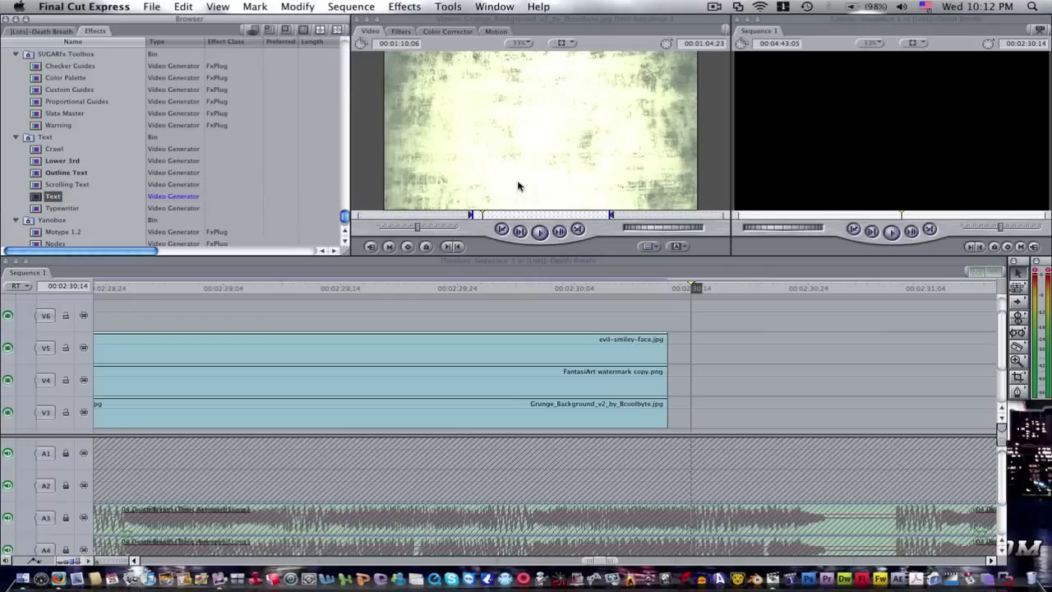
double_click(82, 194)
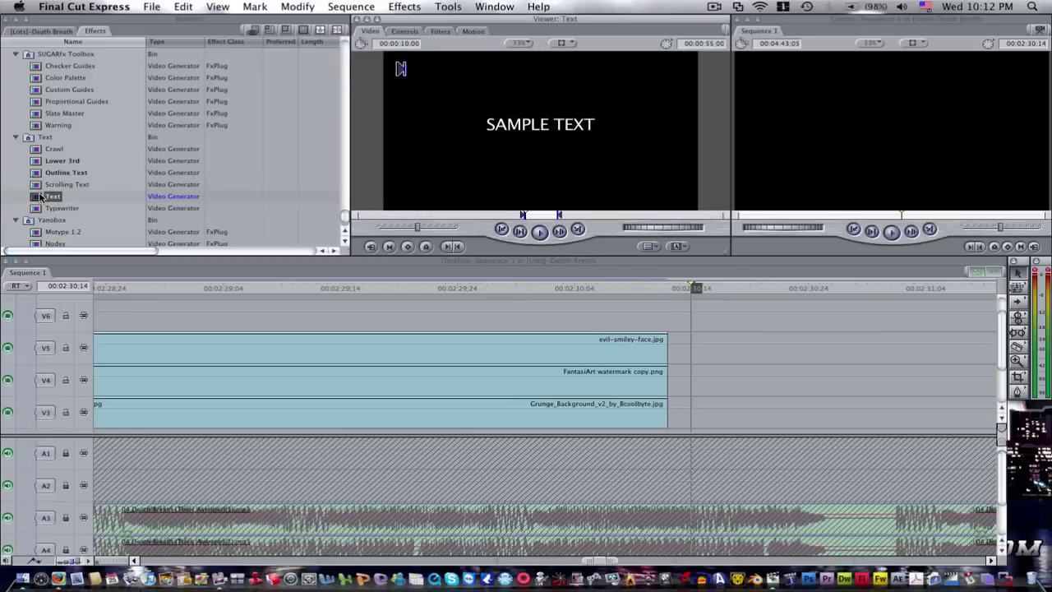
Replace the generator's sample text with "Mastersun"
click(414, 34)
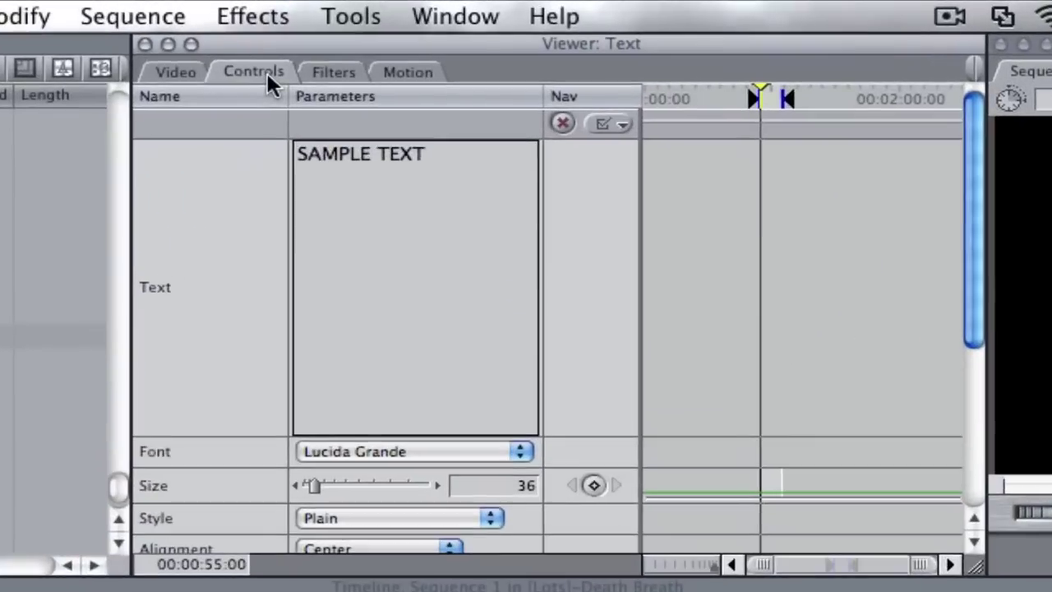
triple_click(493, 72)
key(BackSpace)
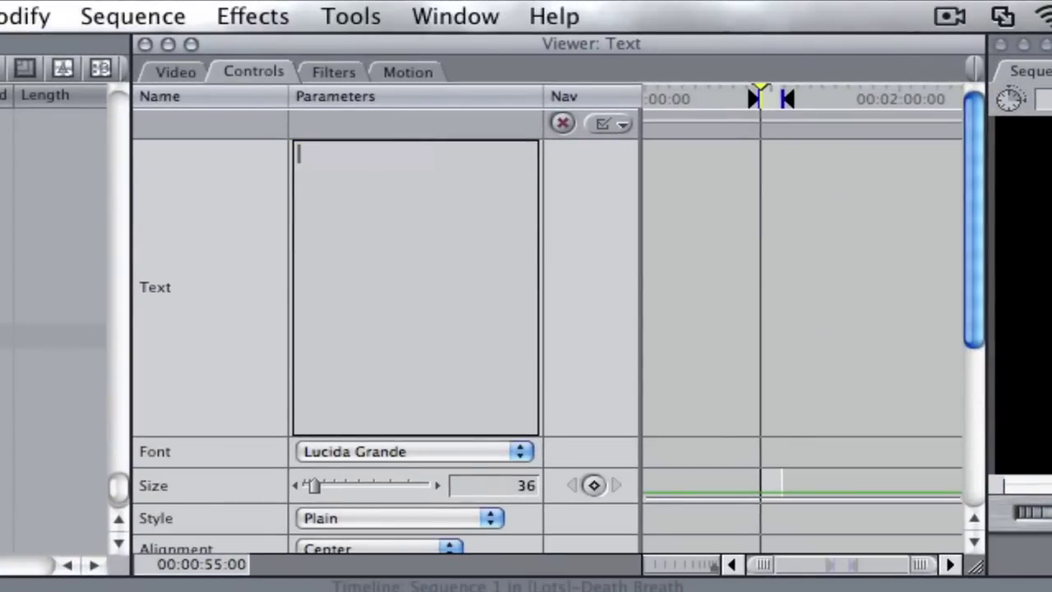
text(mastersun)
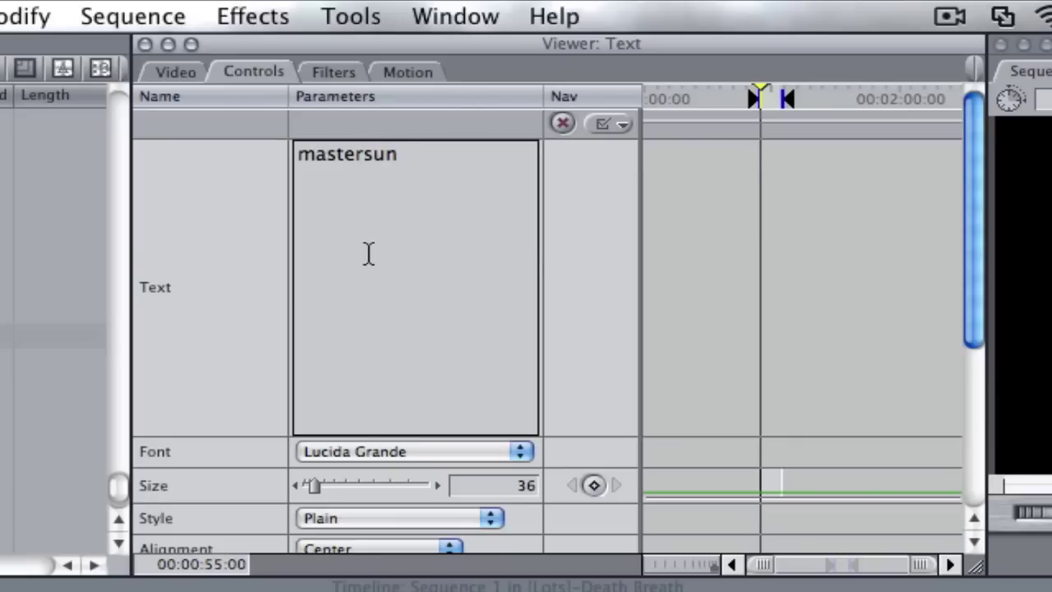
click(313, 158)
key(BackSpace)
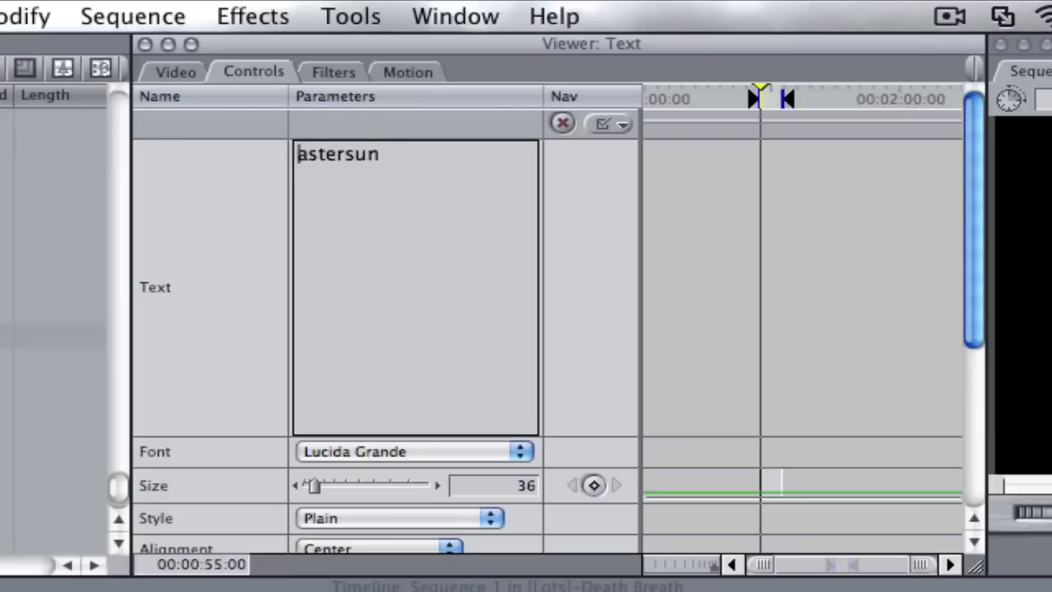
text(M)
click(469, 198)
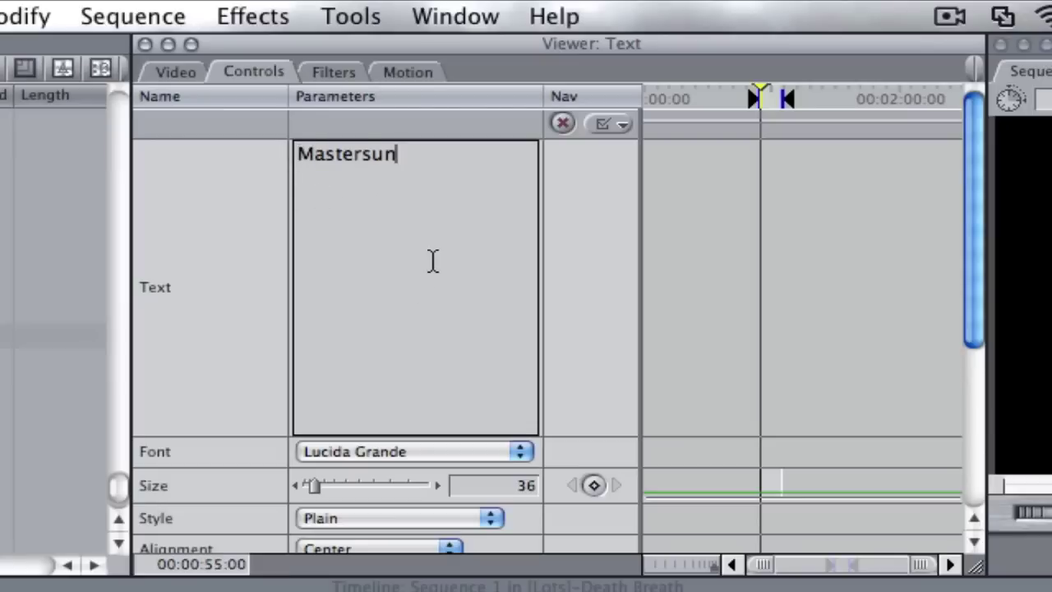
Set the title's font to Shoguns Clan and its size to 26
click(415, 451)
scroll(435, 460, down, 3)
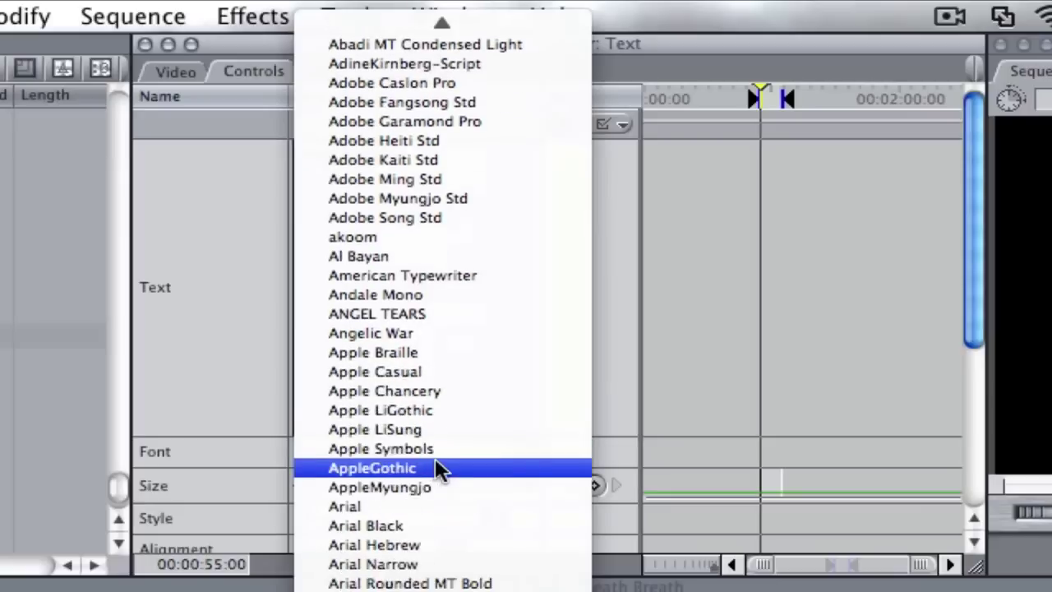
scroll(436, 462, down, 20)
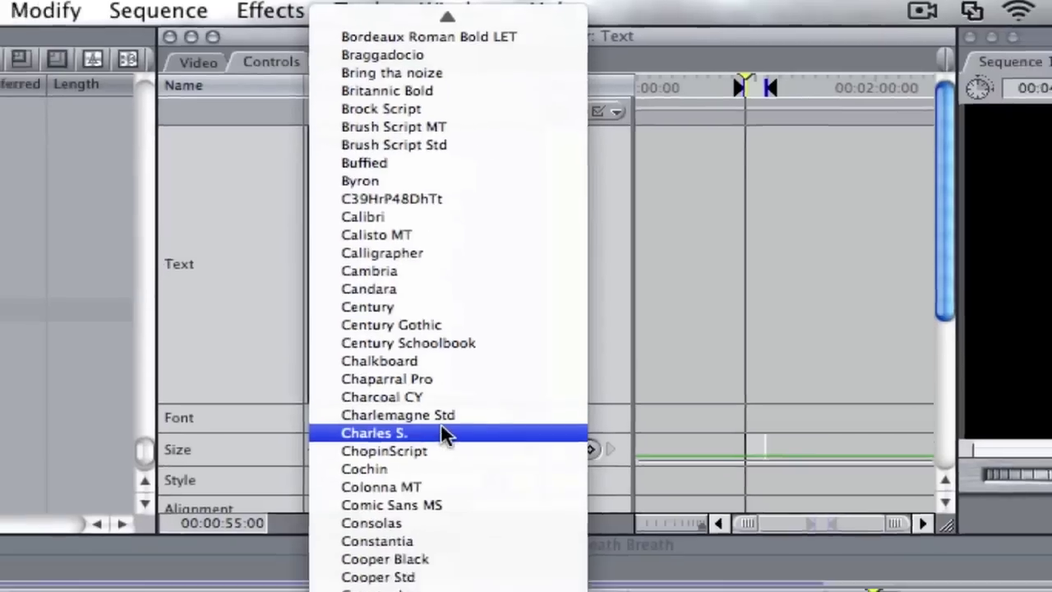
scroll(442, 429, down, 20)
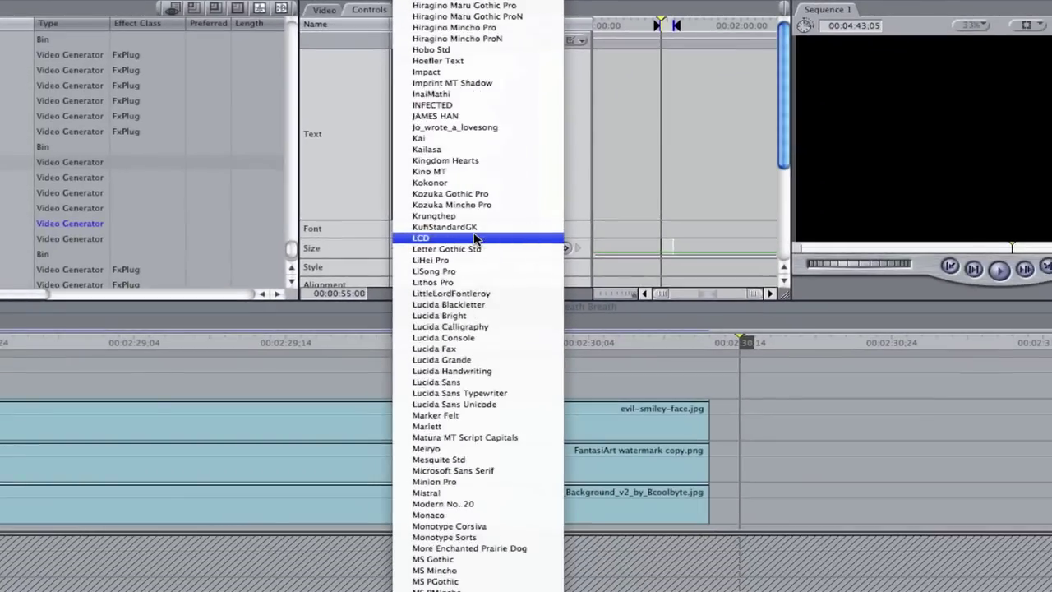
scroll(475, 239, down, 20)
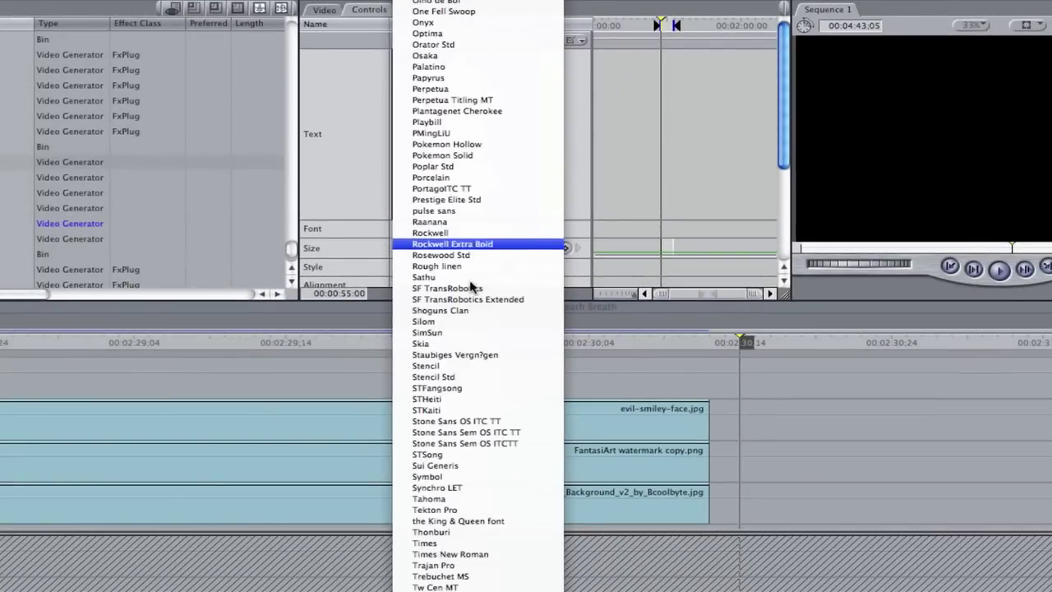
scroll(444, 485, up, 5)
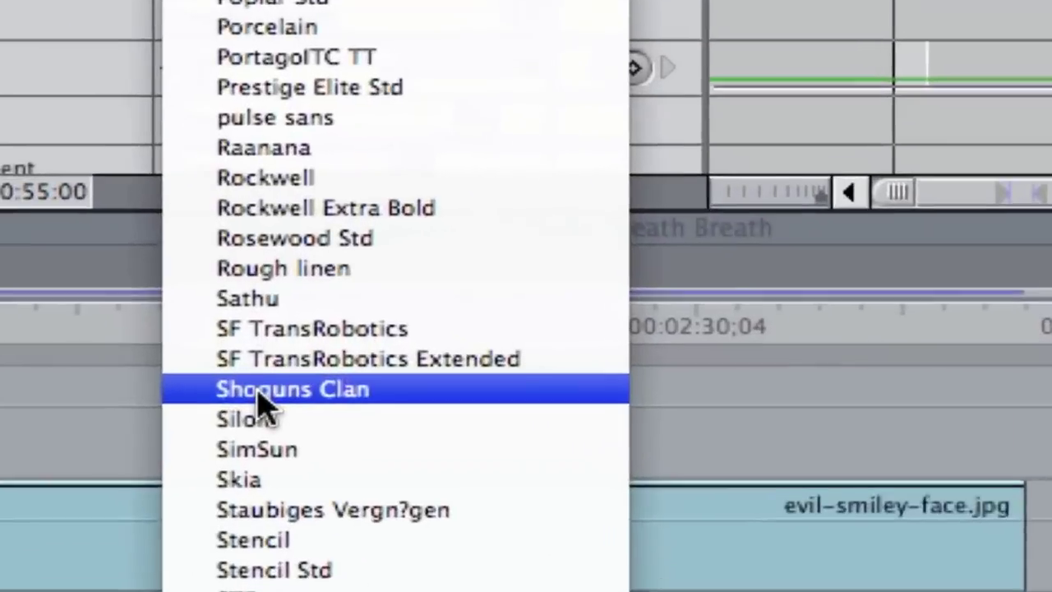
click(431, 367)
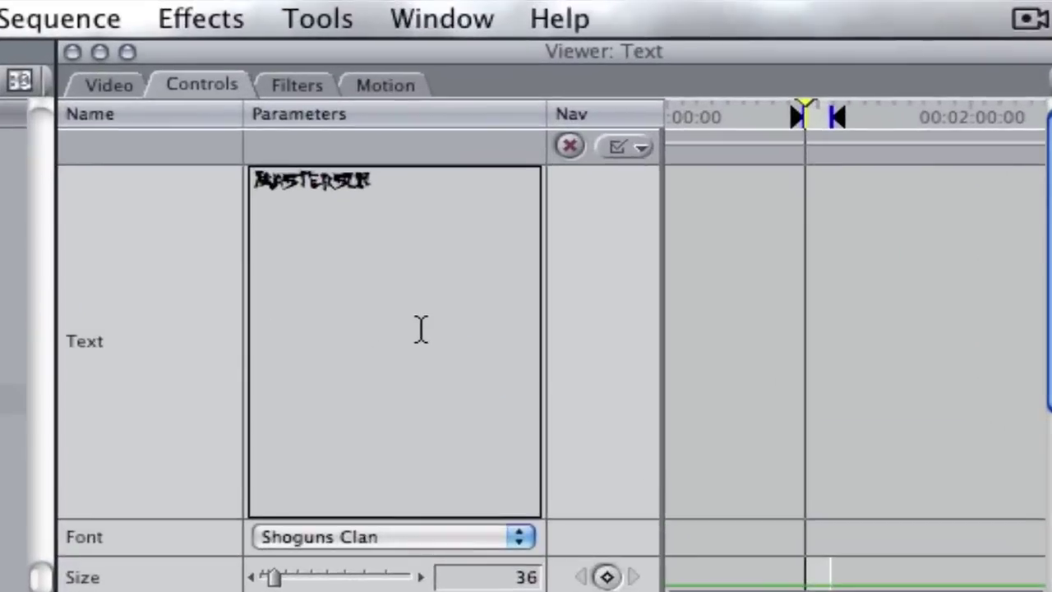
scroll(486, 127, down, 10)
scroll(441, 242, up, 8)
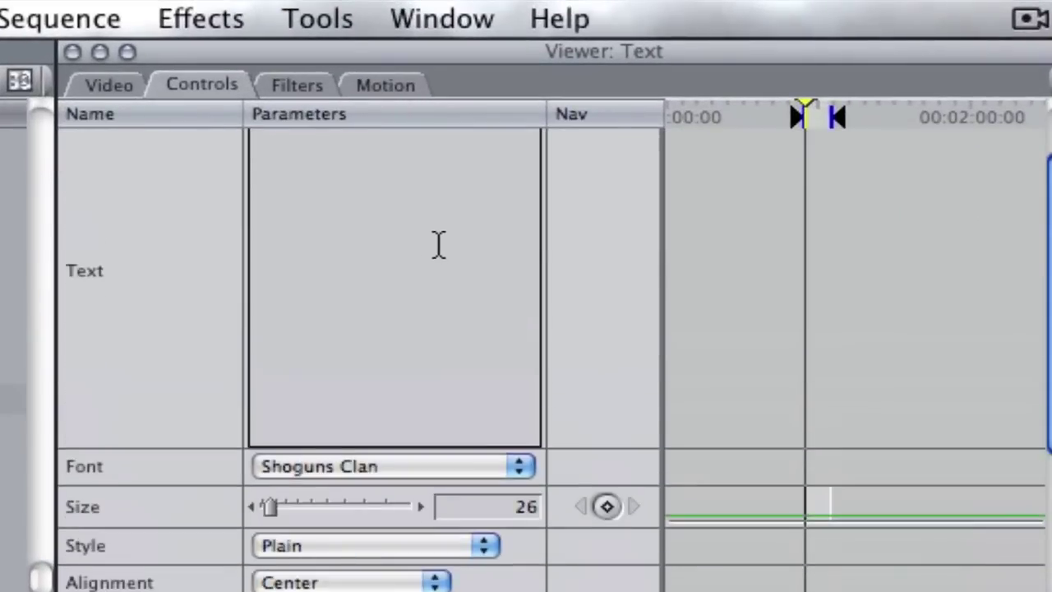
Detach the title's Motion settings into a separate window so the title preview stays in view while editing
click(380, 82)
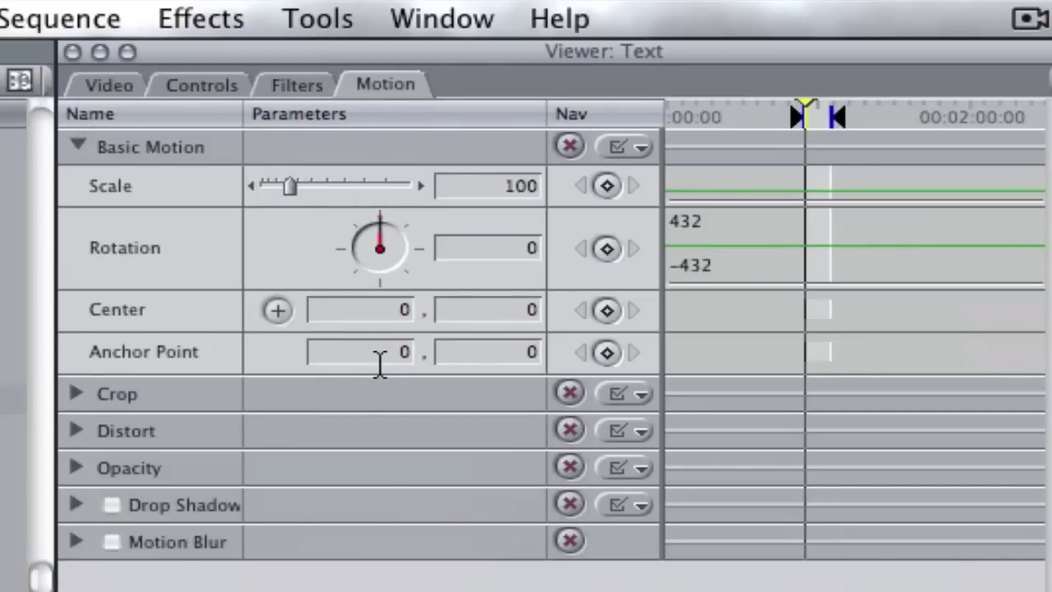
click(113, 82)
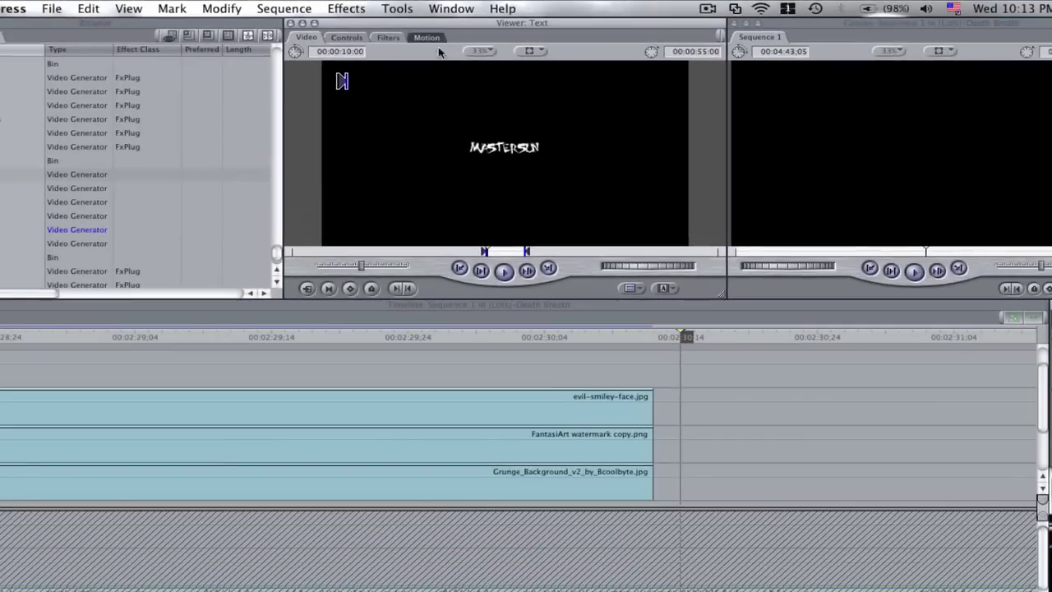
drag(434, 39, 550, 286)
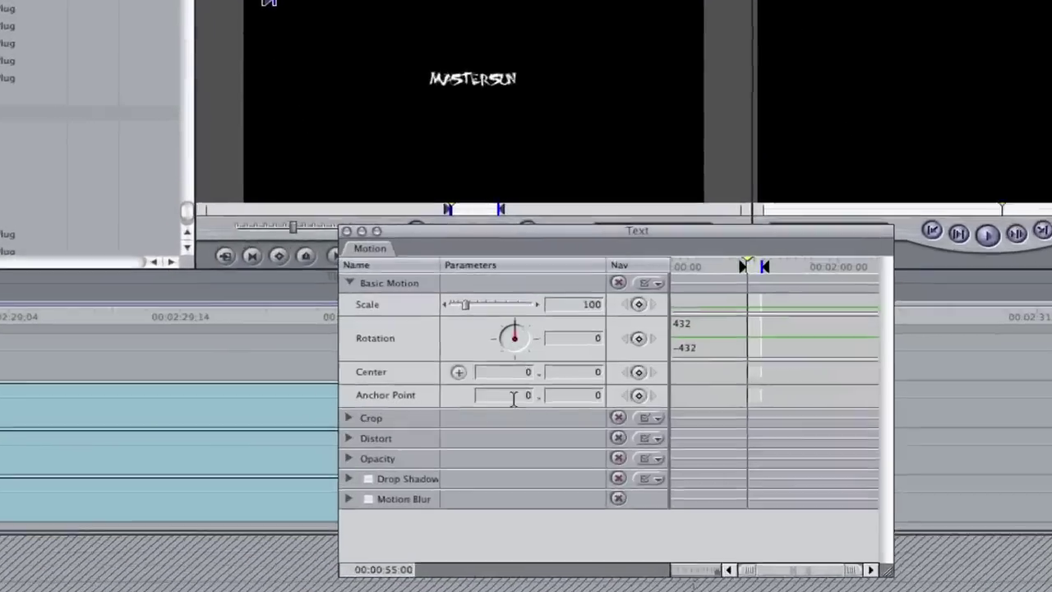
Try 8888 as the title's horizontal anchor point, clear that value, and enter 8888 as the vertical one
double_click(512, 398)
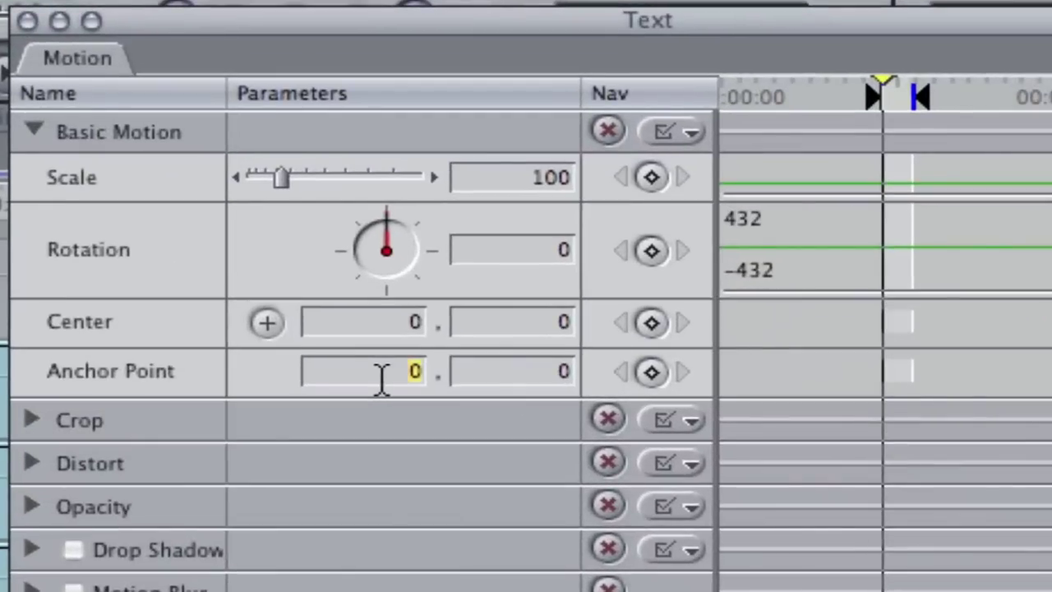
key(BackSpace)
text(8888)
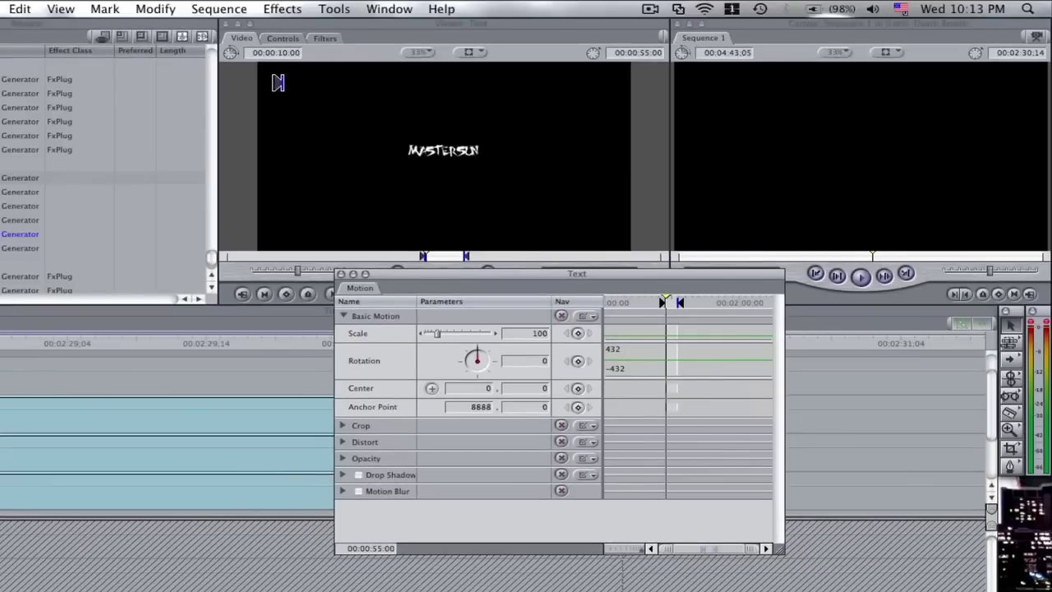
double_click(465, 408)
key(BackSpace)
key(Tab)
key(BackSpace)
text(8888)
Reduce the title's scale to 97 and move the Motion window clear of the Viewer's playback controls
drag(436, 336, 438, 337)
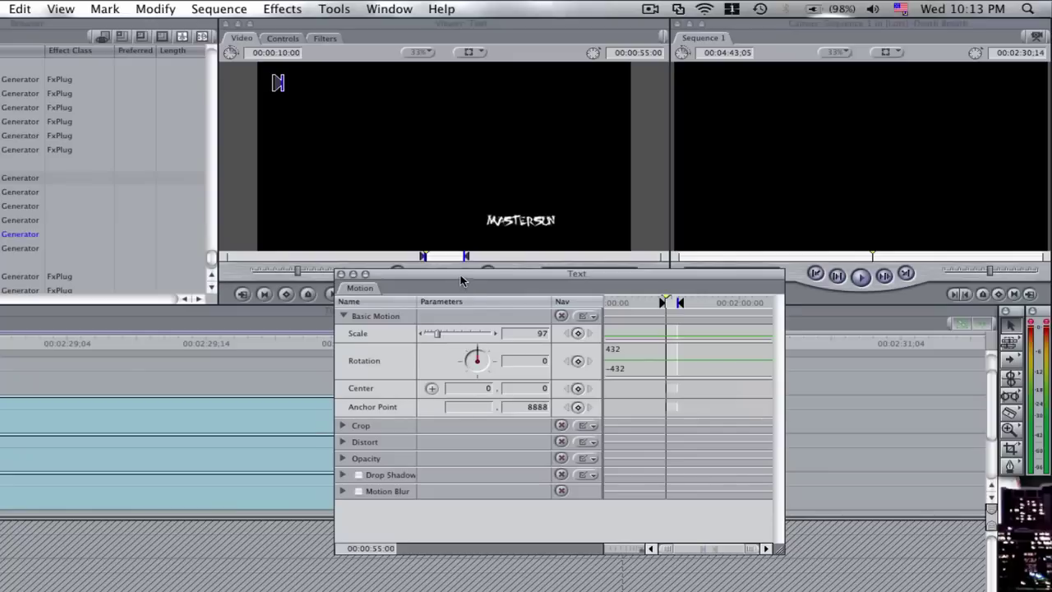
drag(460, 275, 522, 323)
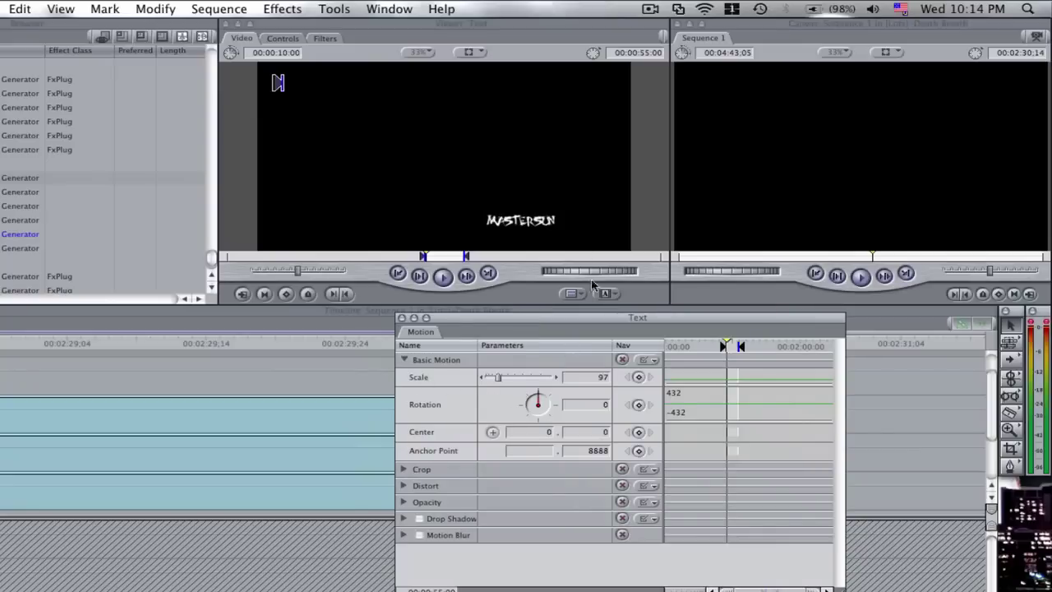
Try horizontal anchor point values of 99 and -999 for the title, and set it back to 99
click(543, 451)
text(99)
key(Return)
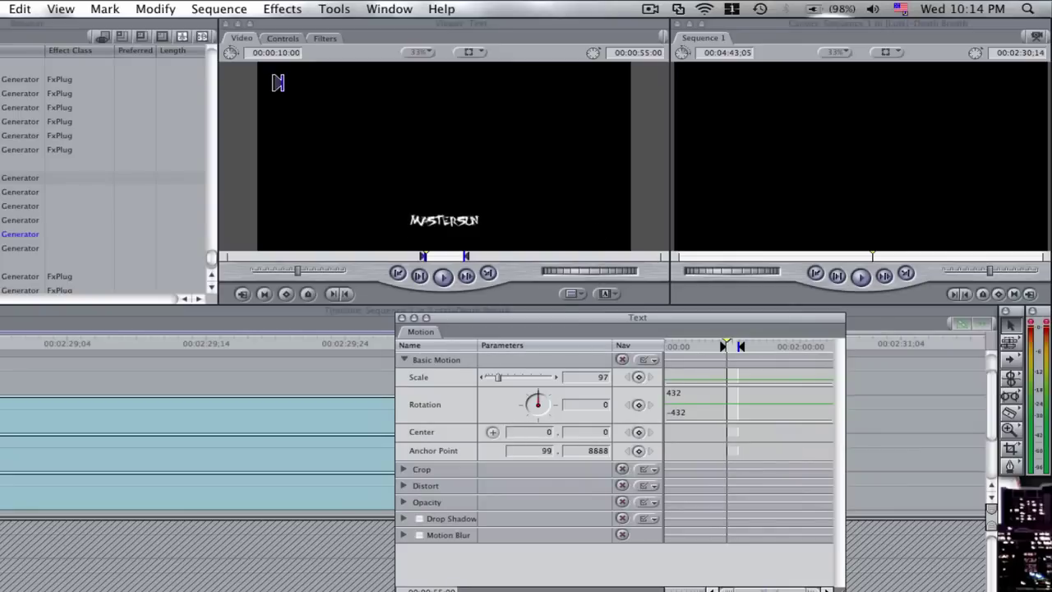
double_click(544, 450)
text(1)
text(99)
text(9)
key(Return)
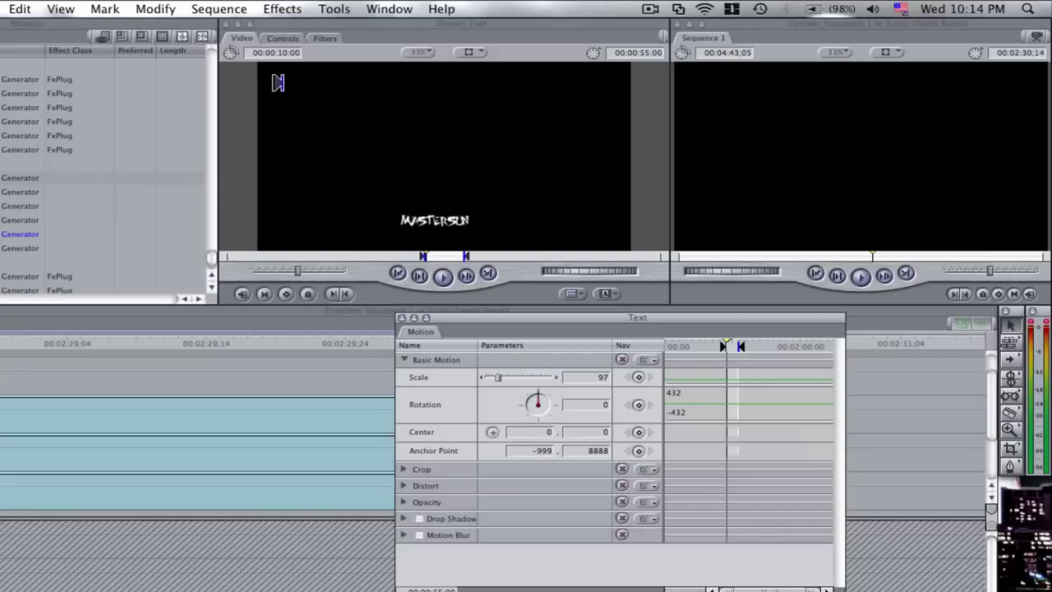
double_click(543, 450)
text(1)
key(Return)
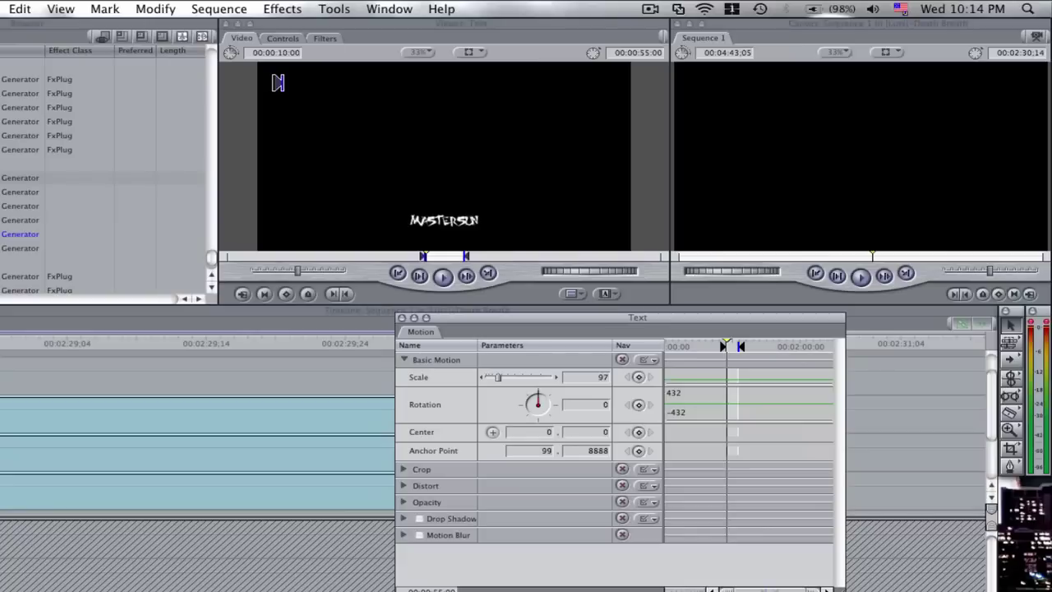
Try larger horizontal anchor point values for the title, including 555 and 4000
double_click(541, 453)
key(BackSpace)
text(555)
key(Return)
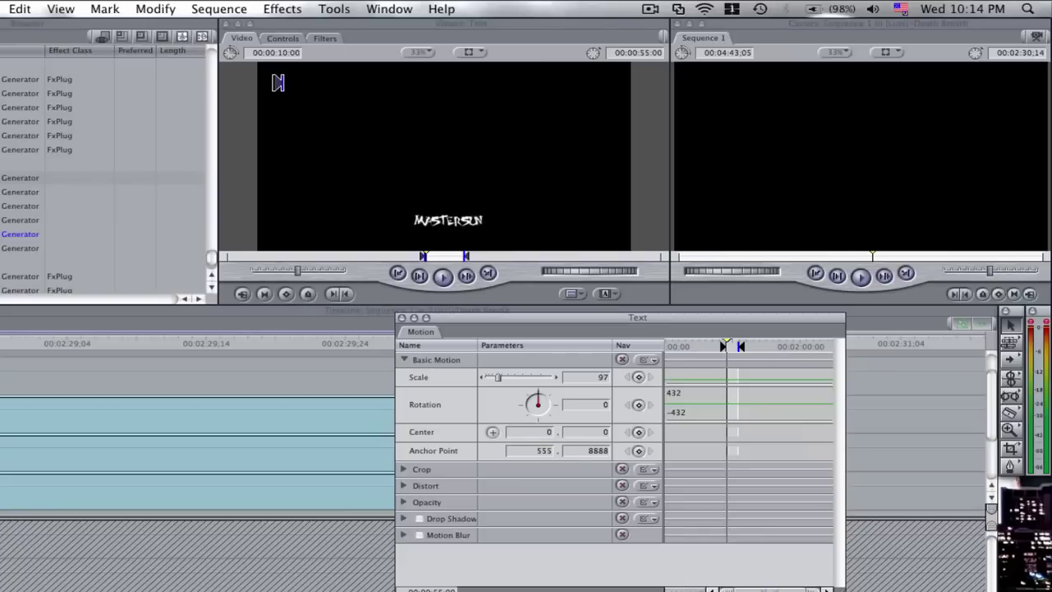
double_click(530, 454)
key(BackSpace)
text(9999)
double_click(531, 453)
key(BackSpace)
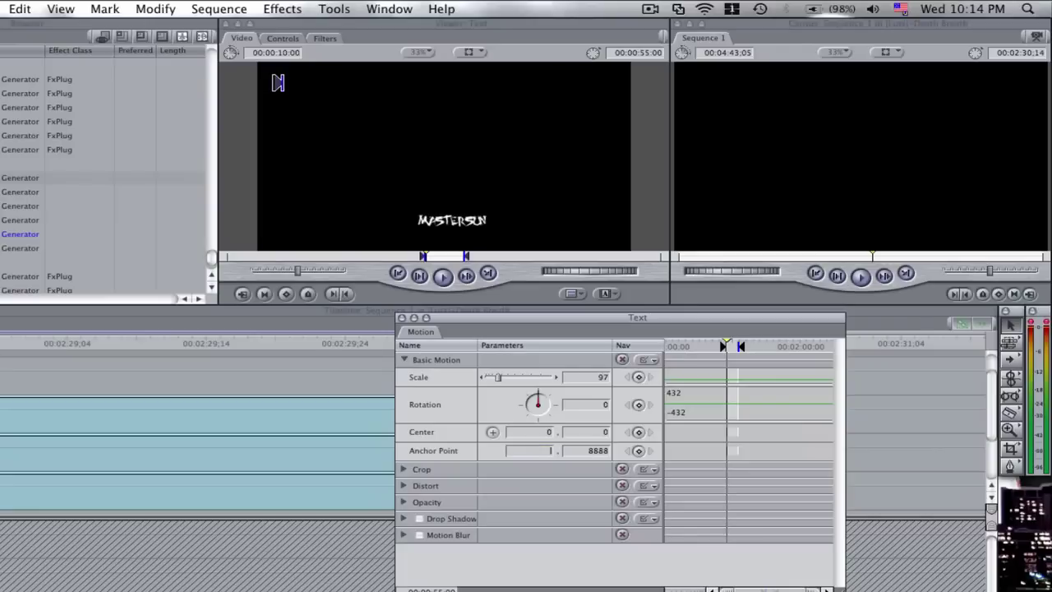
text(4000)
key(Return)
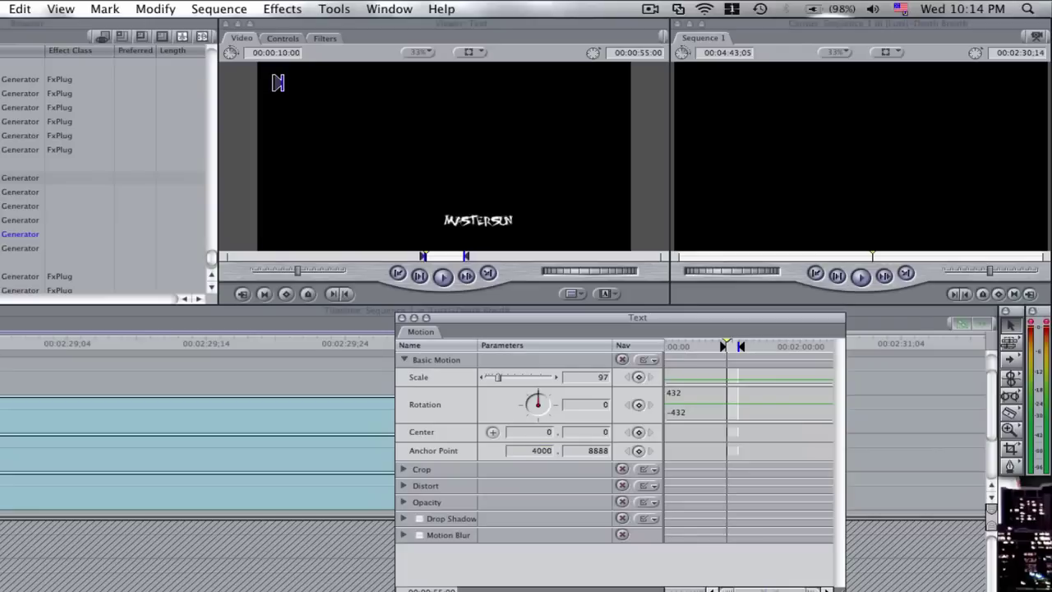
Raise the title's horizontal anchor point to 5000 and on to 9000
double_click(529, 454)
key(BackSpace)
text(5000)
key(Return)
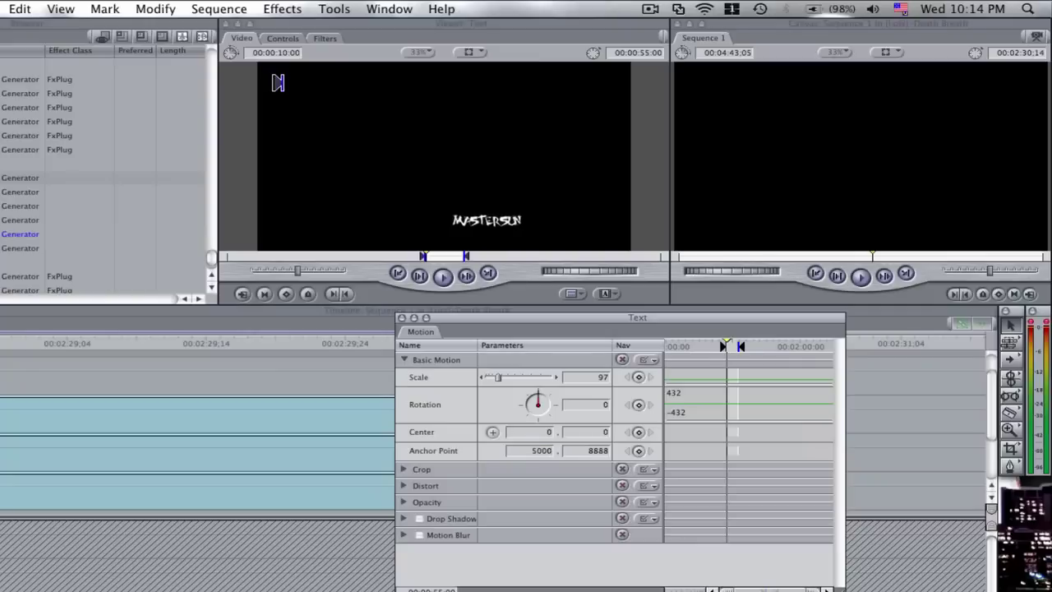
double_click(545, 454)
text(9000)
key(Return)
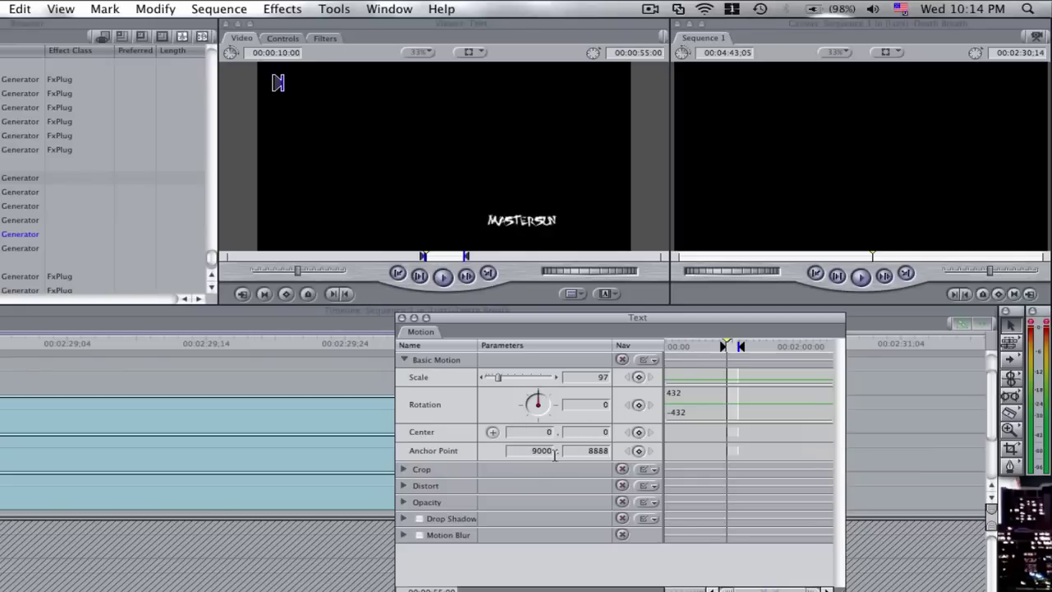
Try a vertical anchor point of 0, set it to 9000 instead, and shift the Motion window aside
click(580, 451)
key(BackSpace)
text(0)
key(Return)
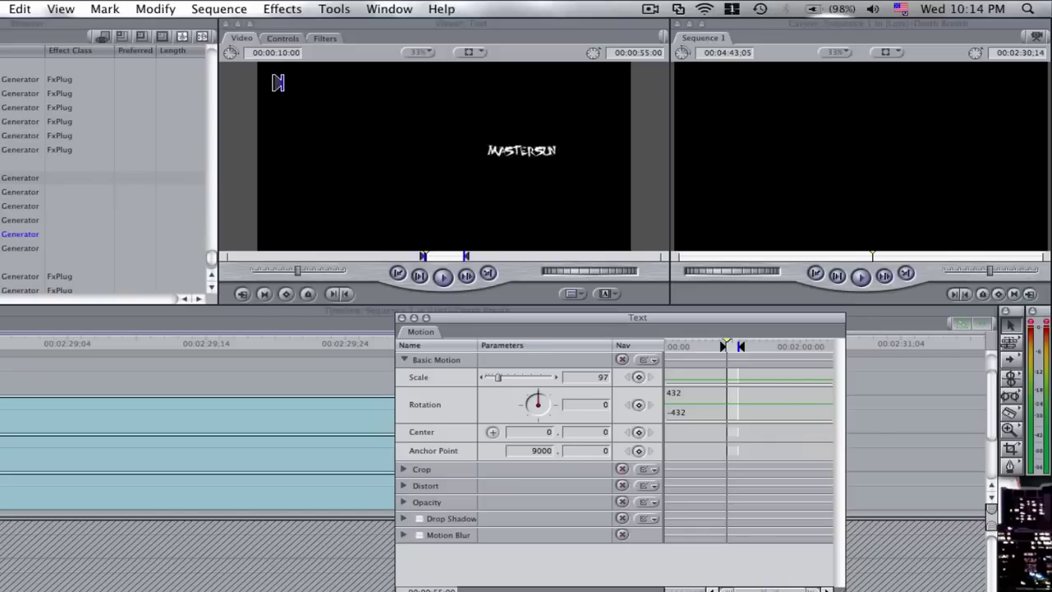
click(588, 450)
key(BackSpace)
text(9000)
key(Return)
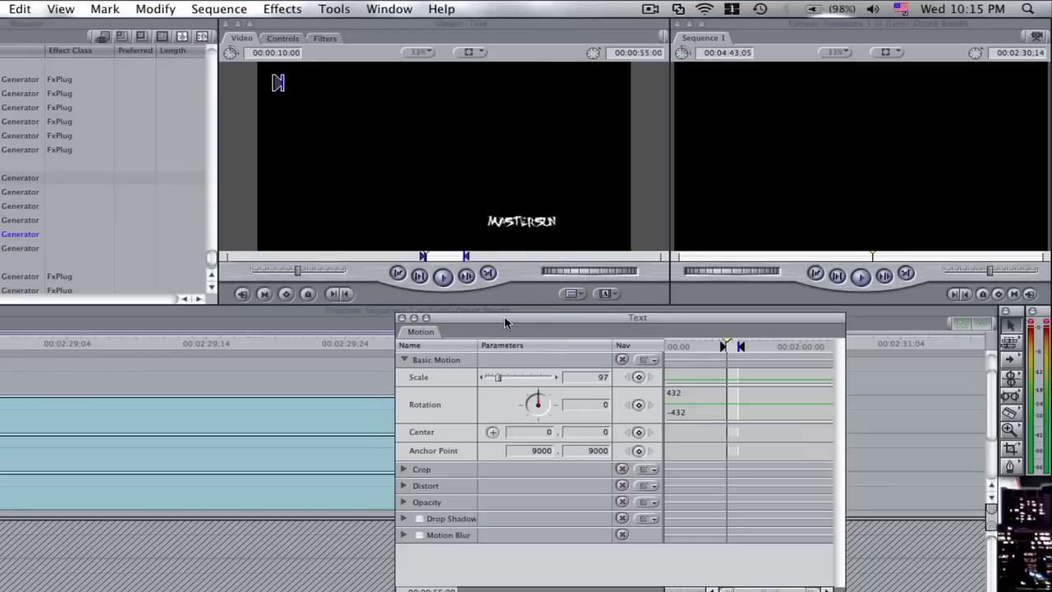
drag(485, 316, 359, 316)
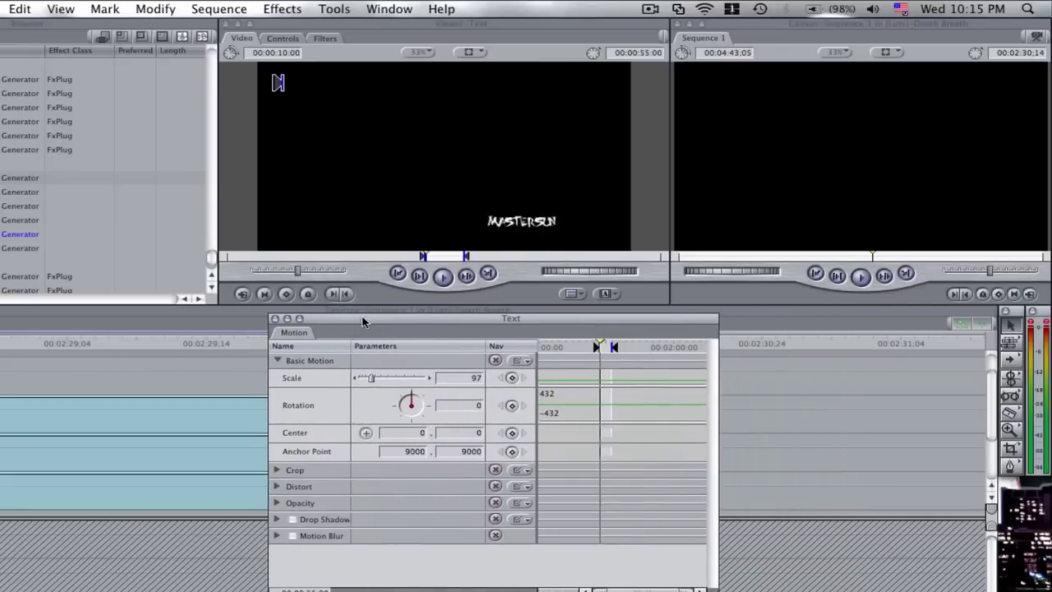
Close the separate Motion window of the title and move the sequence playhead to 00:02:30;04 over the overlay clips
click(443, 257)
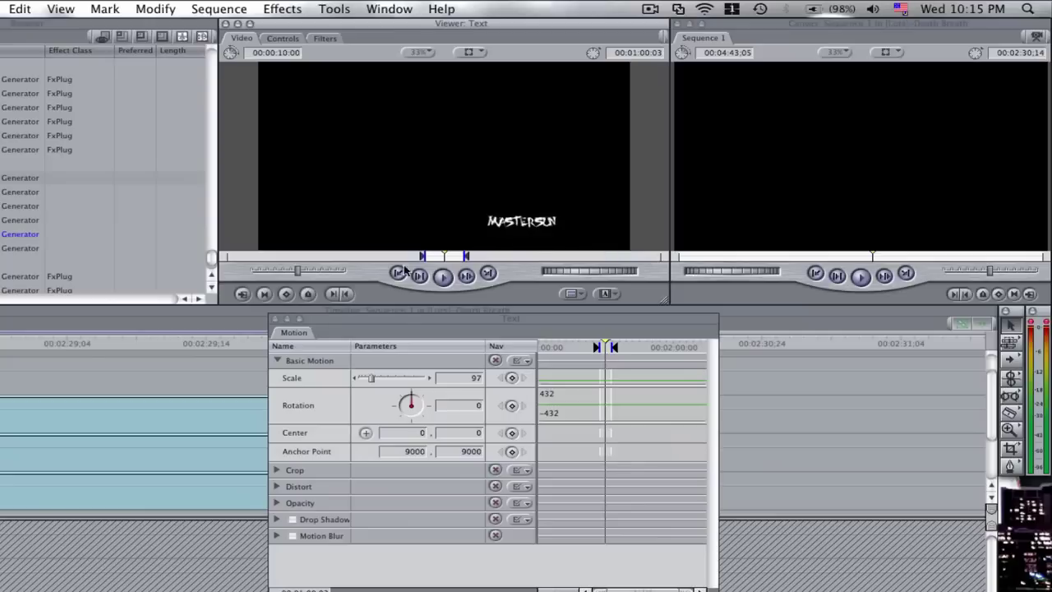
click(276, 319)
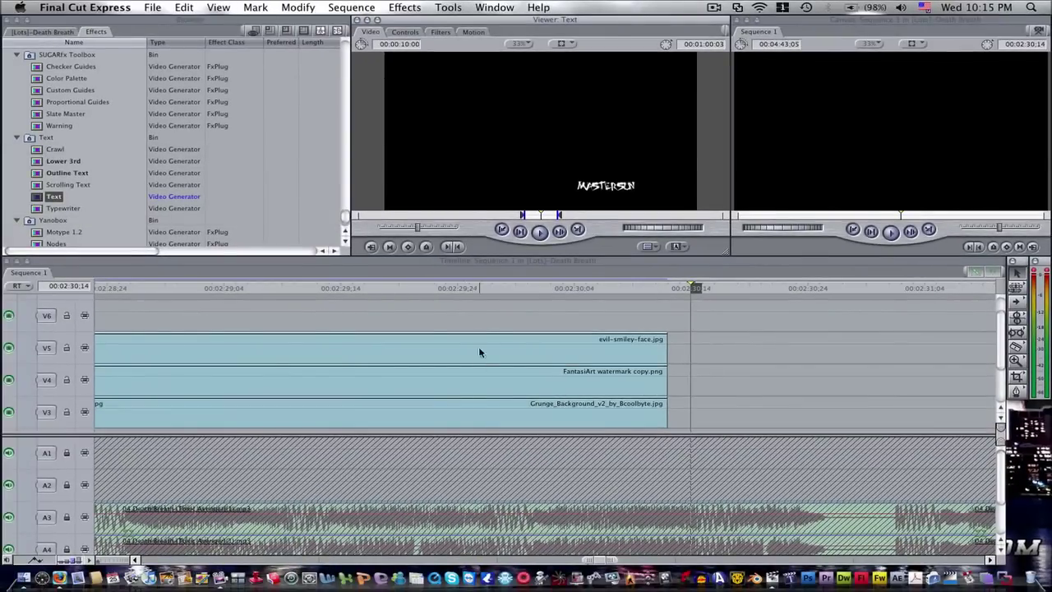
click(440, 309)
click(578, 288)
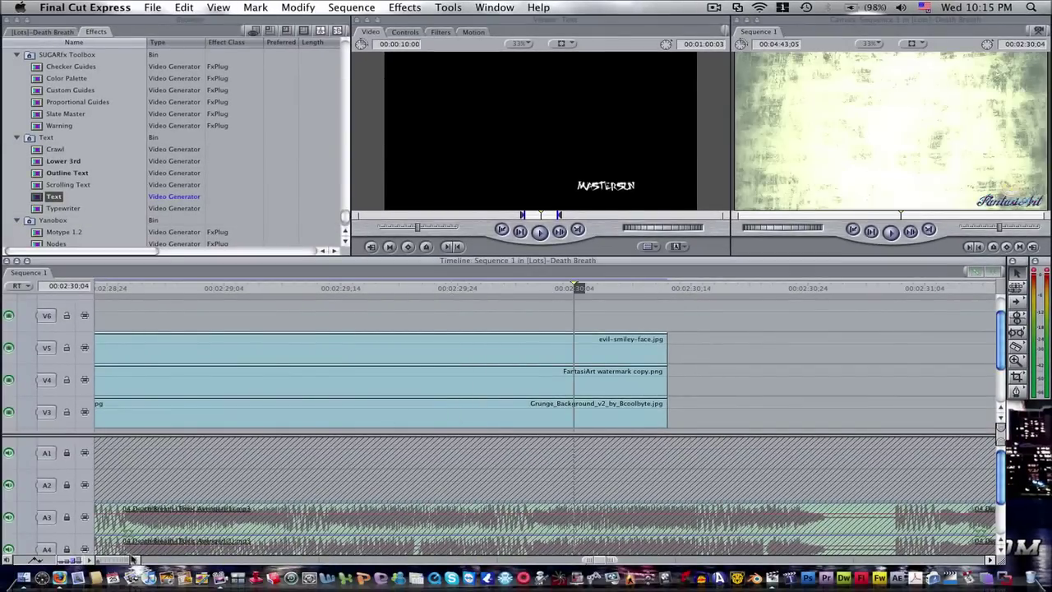
Open the FantasiArt watermark clip at 00:01:20;09 and examine its Motion settings, returning to its video preview
drag(135, 560, 135, 560)
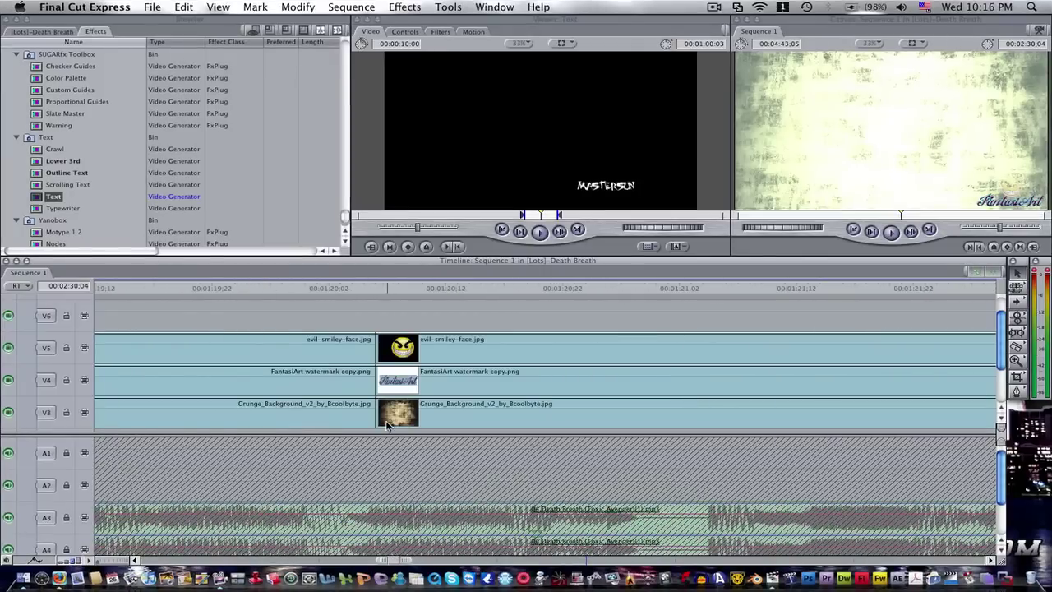
click(409, 285)
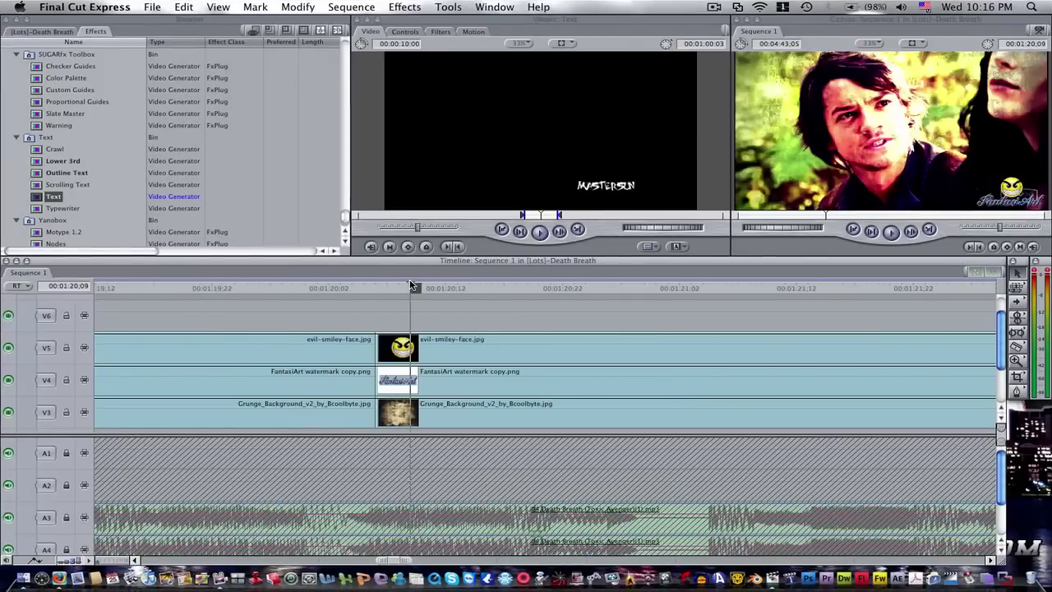
double_click(508, 379)
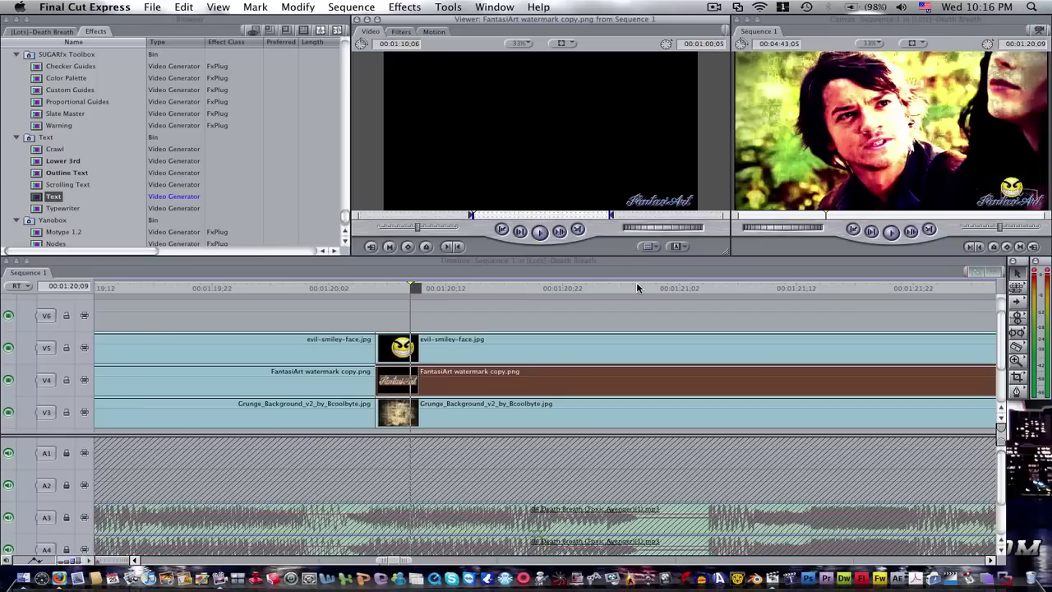
click(401, 31)
click(435, 32)
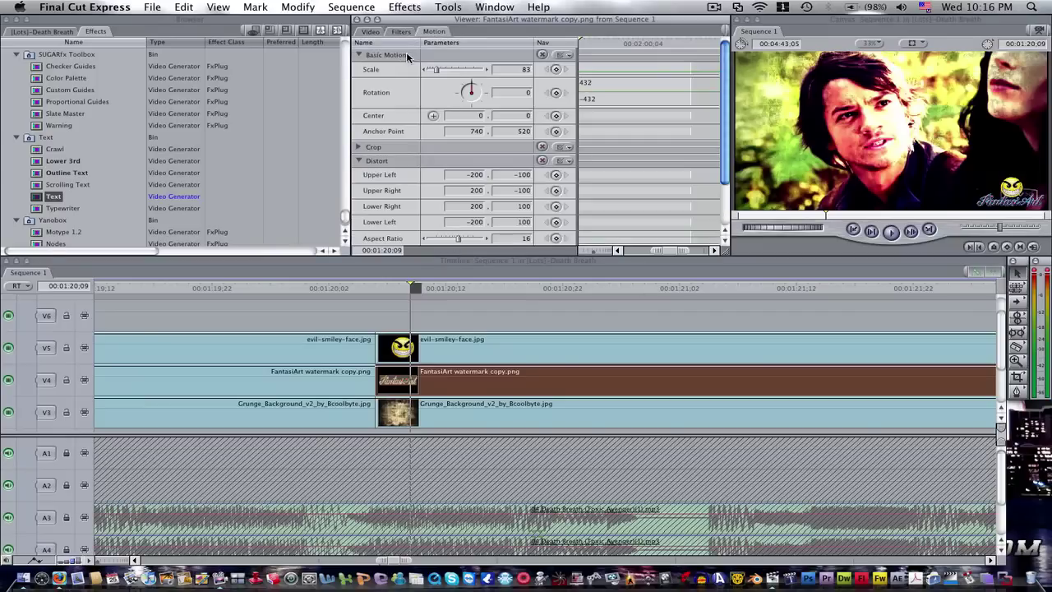
click(371, 33)
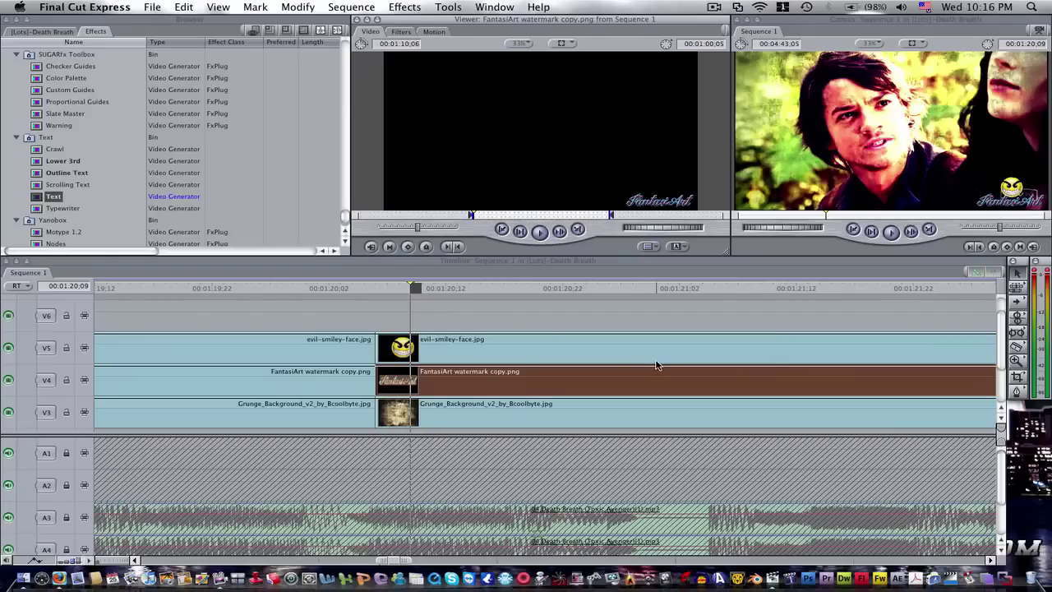
Examine the Motype 1.2 intro at the start of the sequence at 00:00:00;12, 00:00:00;25, 00:00:01;15 and 00:00:01;20
click(134, 561)
drag(134, 560, 134, 561)
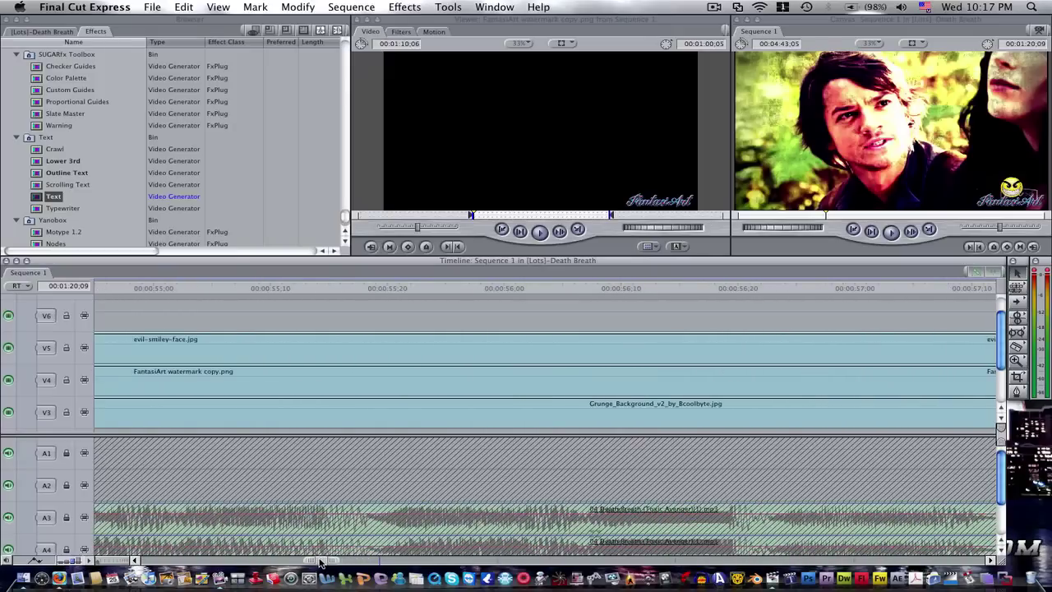
drag(320, 560, 154, 560)
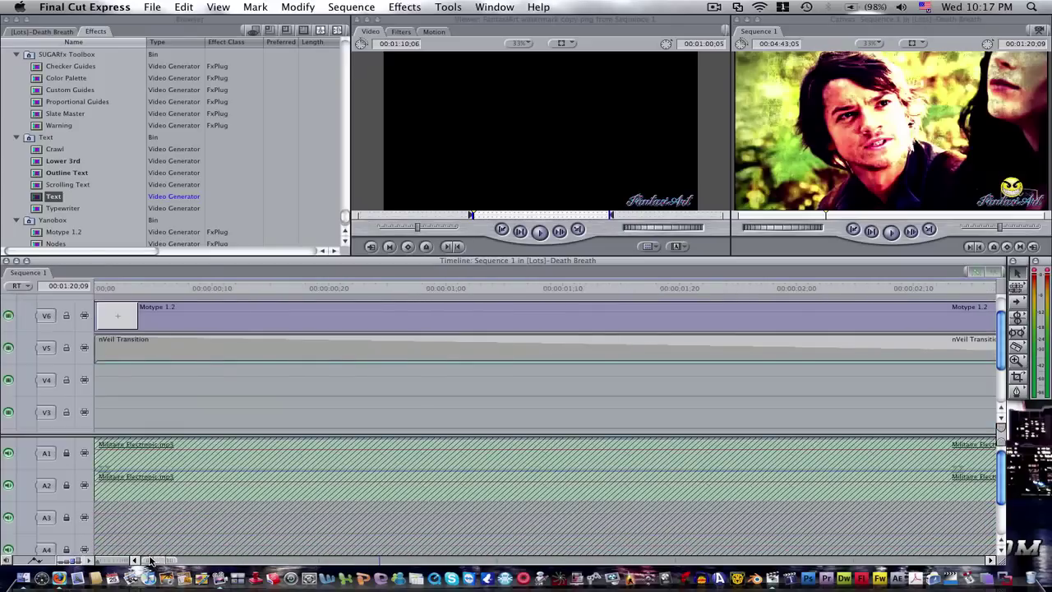
click(233, 287)
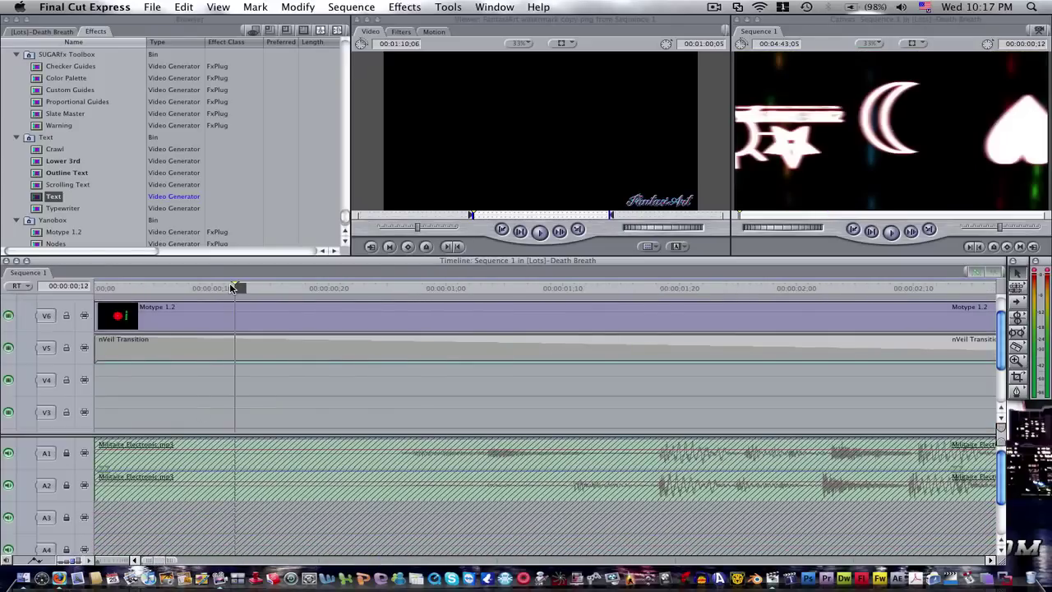
click(388, 290)
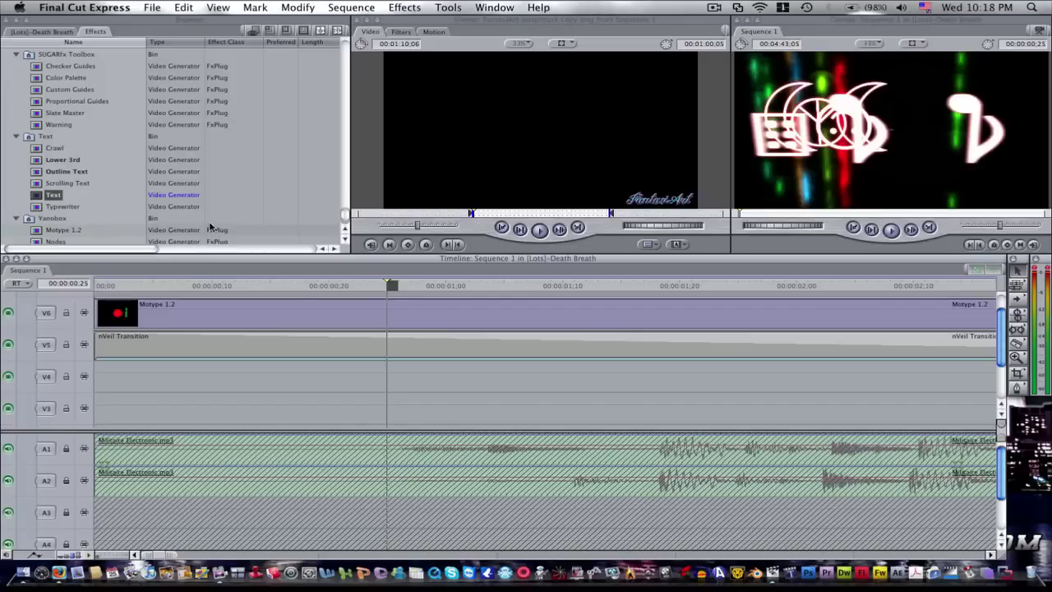
click(621, 287)
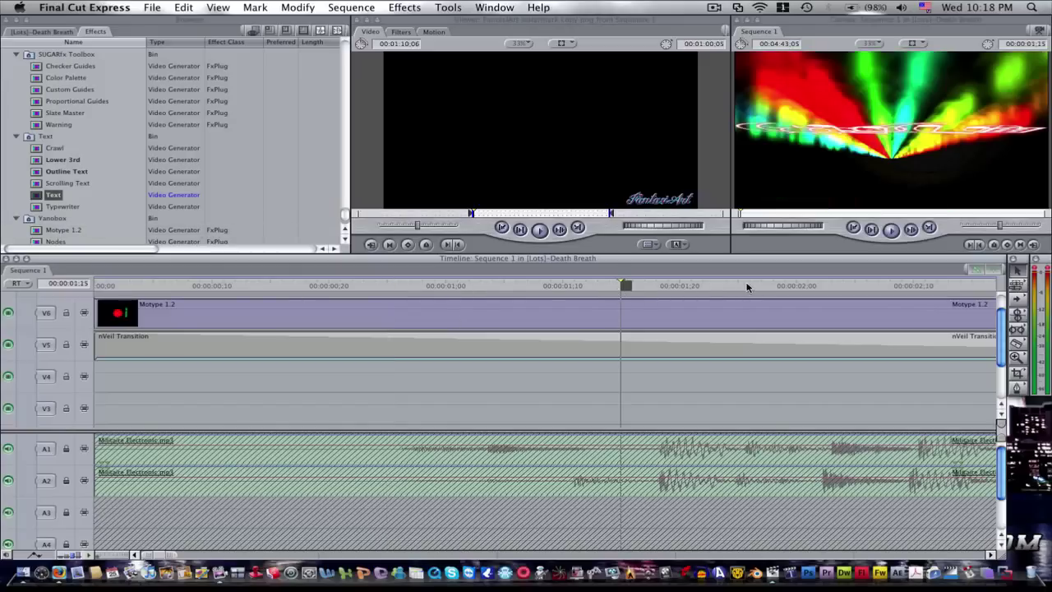
click(679, 287)
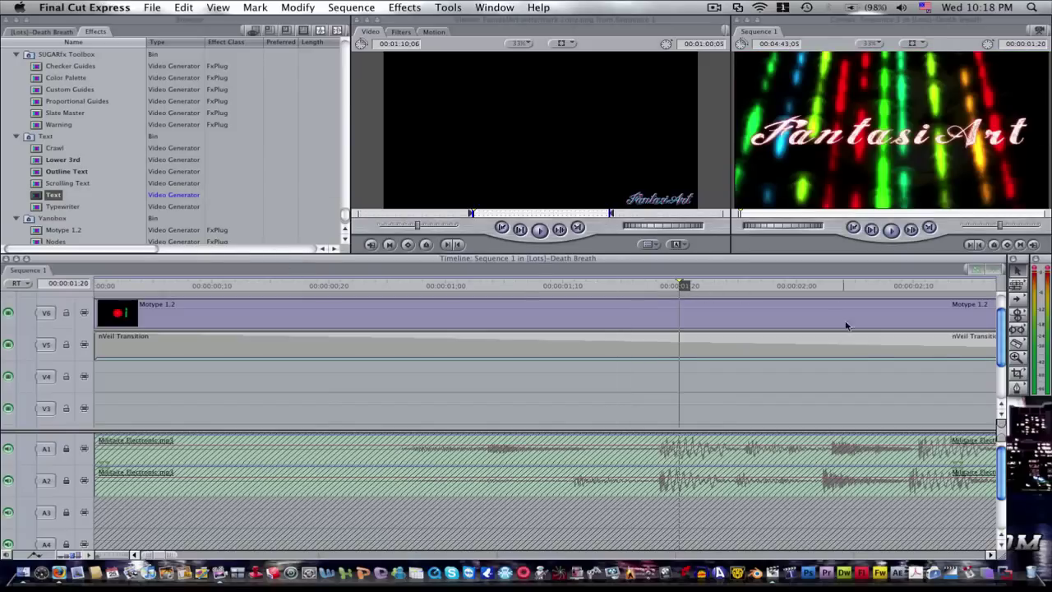
Look over the intro's remaining clips up to the Additive Dissolve, and the SUGARfx, Text and Yanobox generators in the effects list
click(992, 554)
click(992, 554)
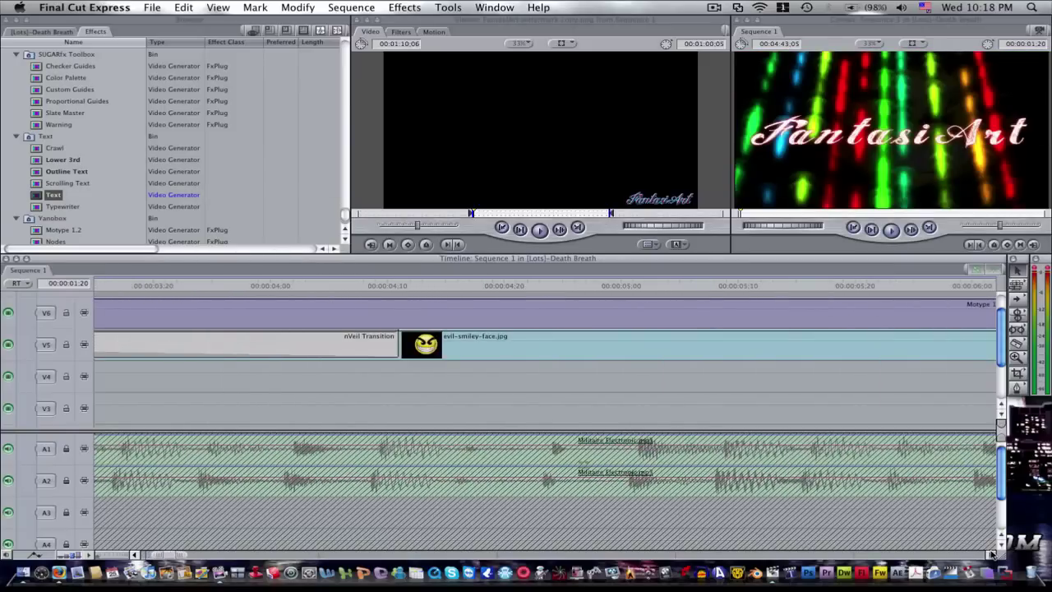
scroll(96, 167, down, 2)
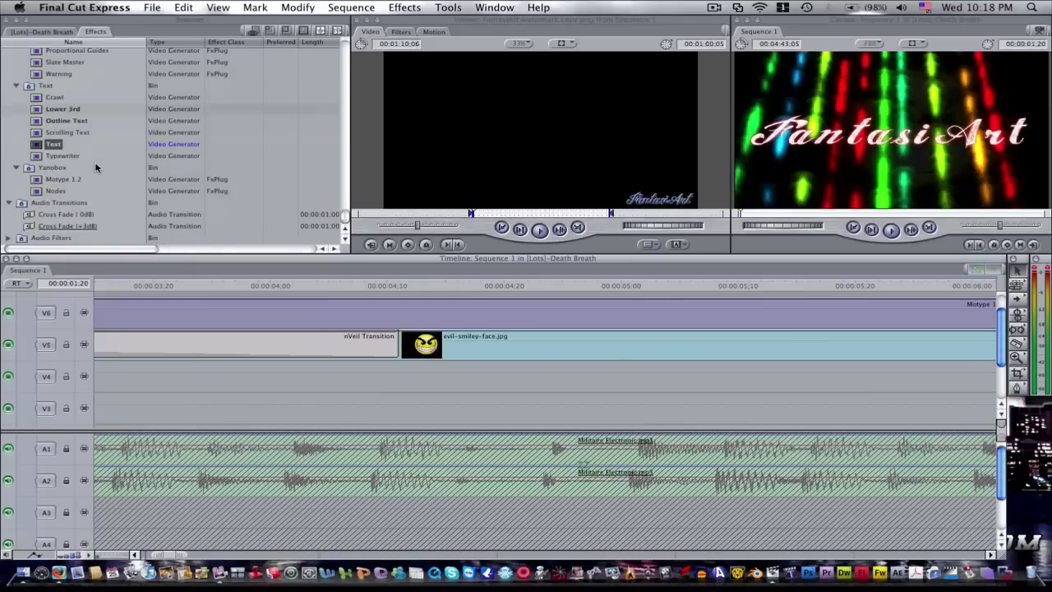
scroll(96, 167, up, 3)
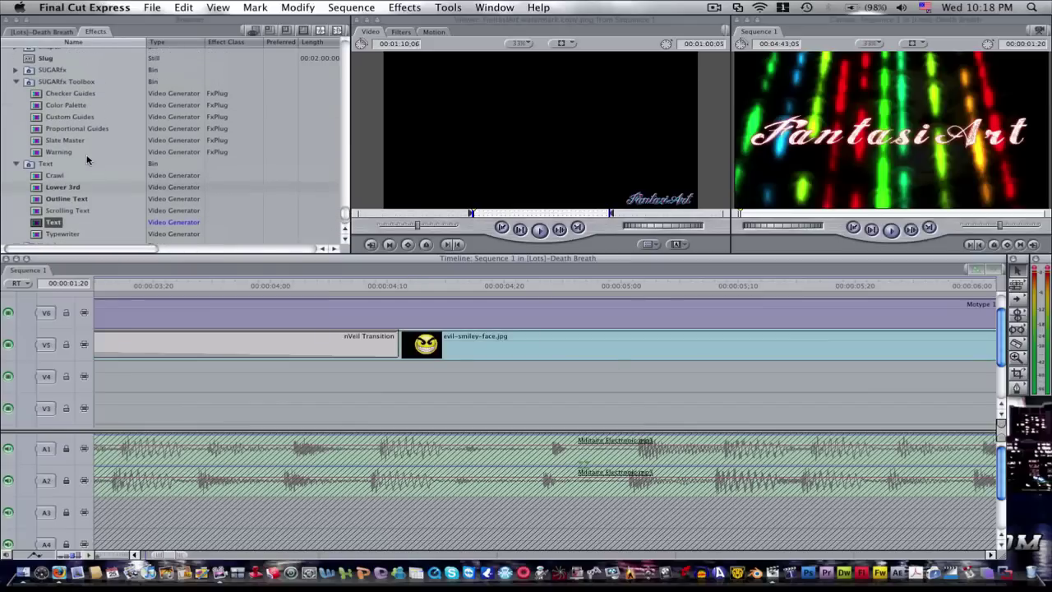
click(44, 120)
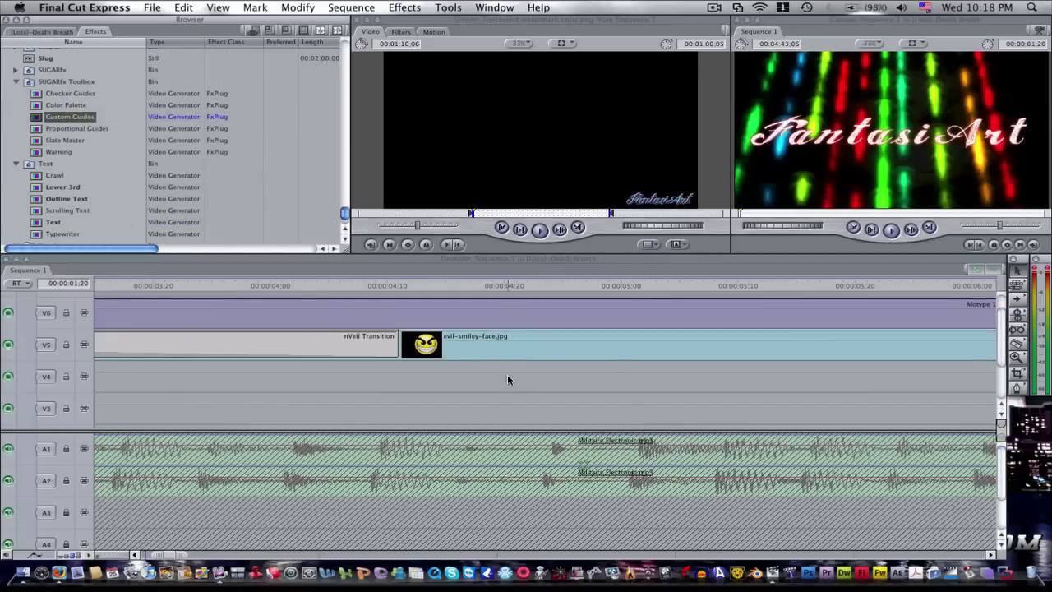
click(990, 555)
scroll(731, 516, right, 3)
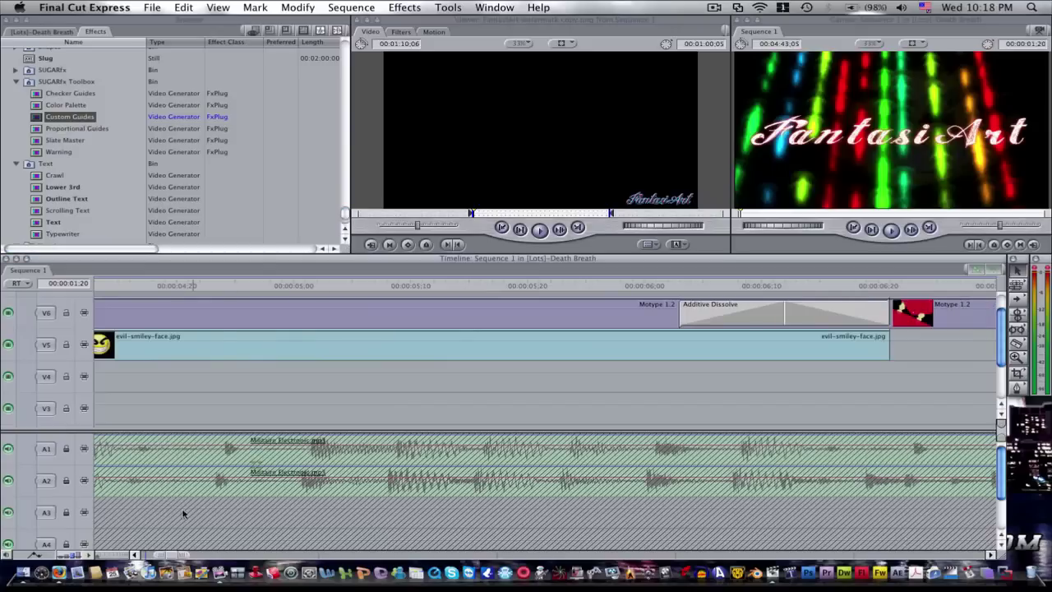
Set the playhead at 00:02:30;15 past the overlay clips and open the Motion settings of a new Text generator
drag(171, 555, 576, 556)
click(416, 287)
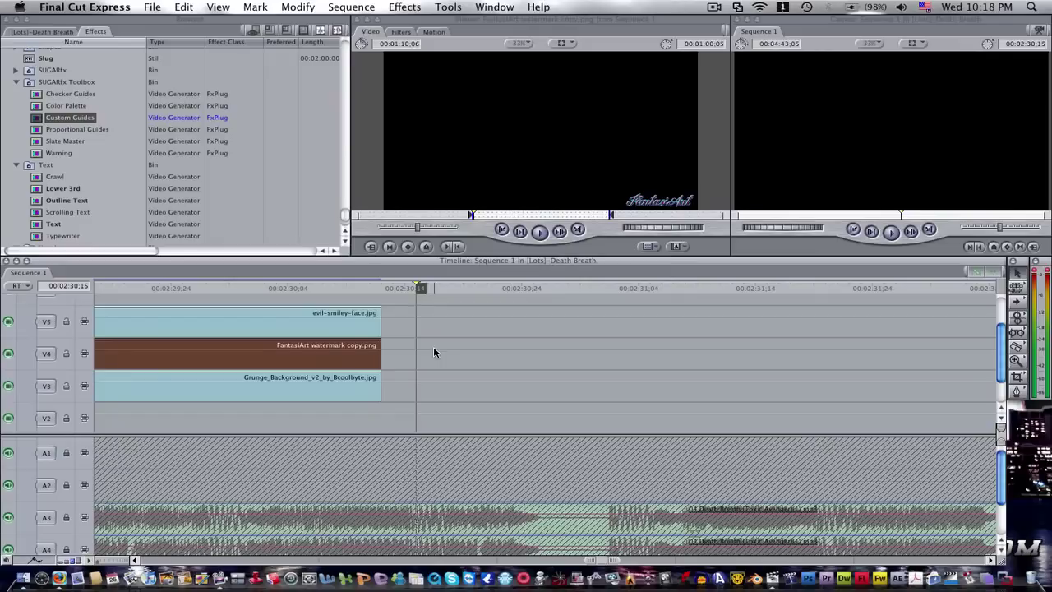
double_click(38, 226)
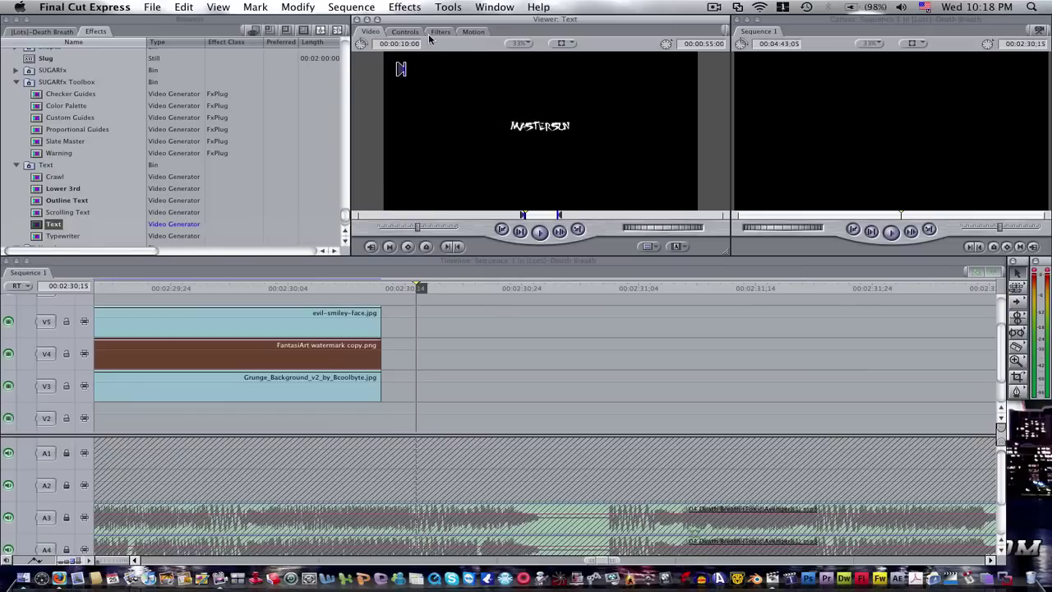
click(468, 31)
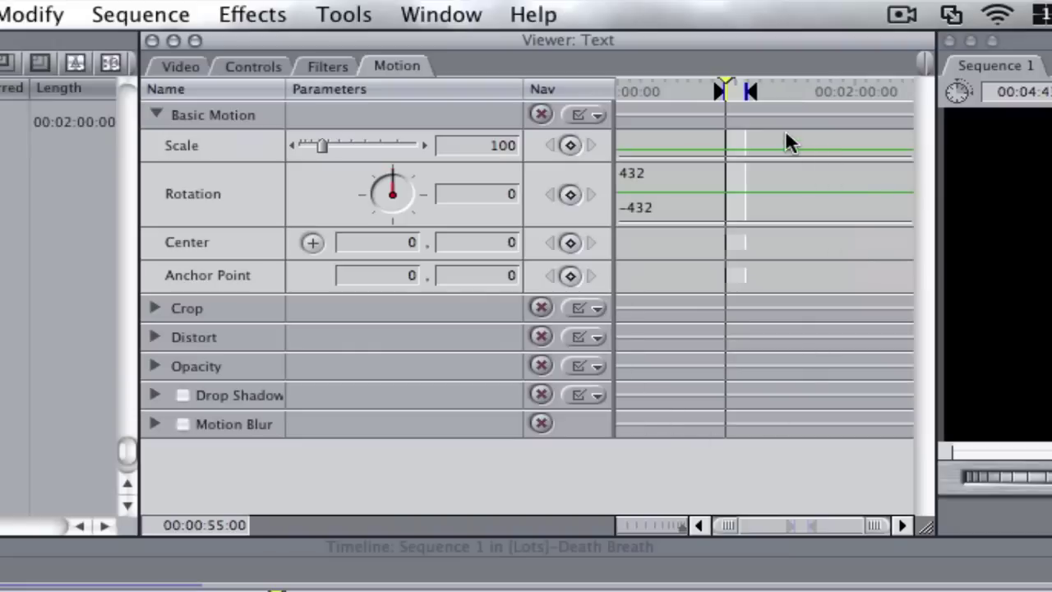
Keyframe the title's scale from 100 at 00:00:55:00 to 1000 at 00:01:13:21 and show the enlarged title in the preview
click(572, 145)
drag(757, 97, 762, 97)
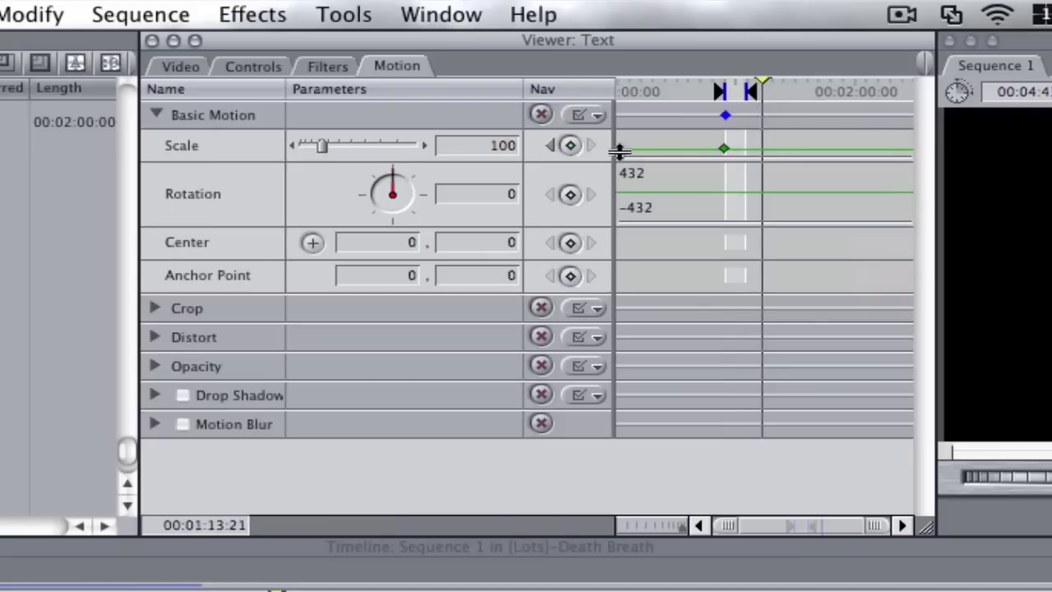
drag(760, 148, 759, 130)
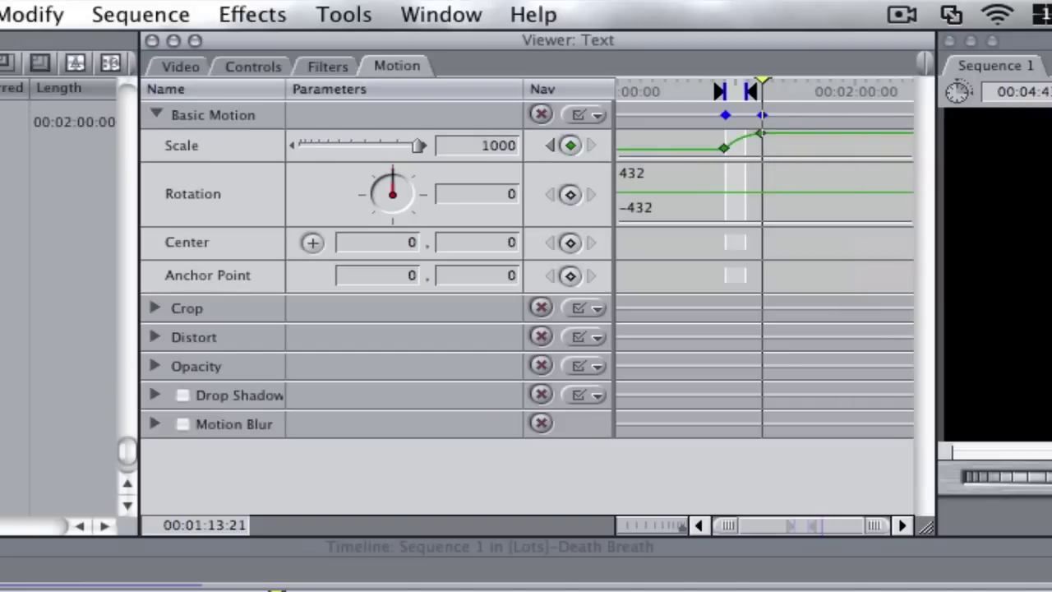
click(180, 65)
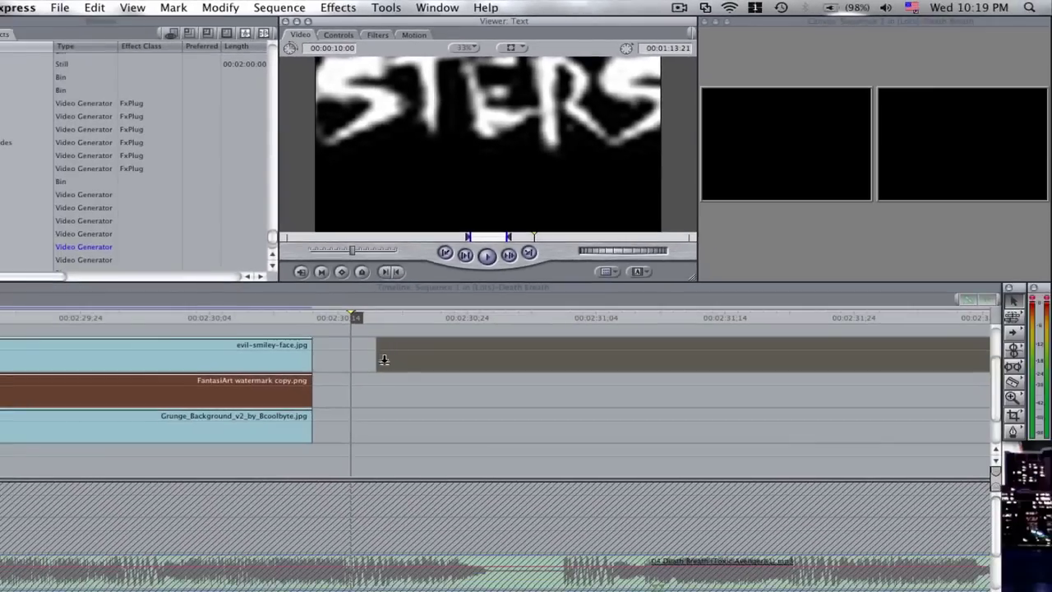
Place the title on track V5 directly after the evil-smiley-face clip and trim its end to about 00:02:39;14
drag(384, 359, 325, 359)
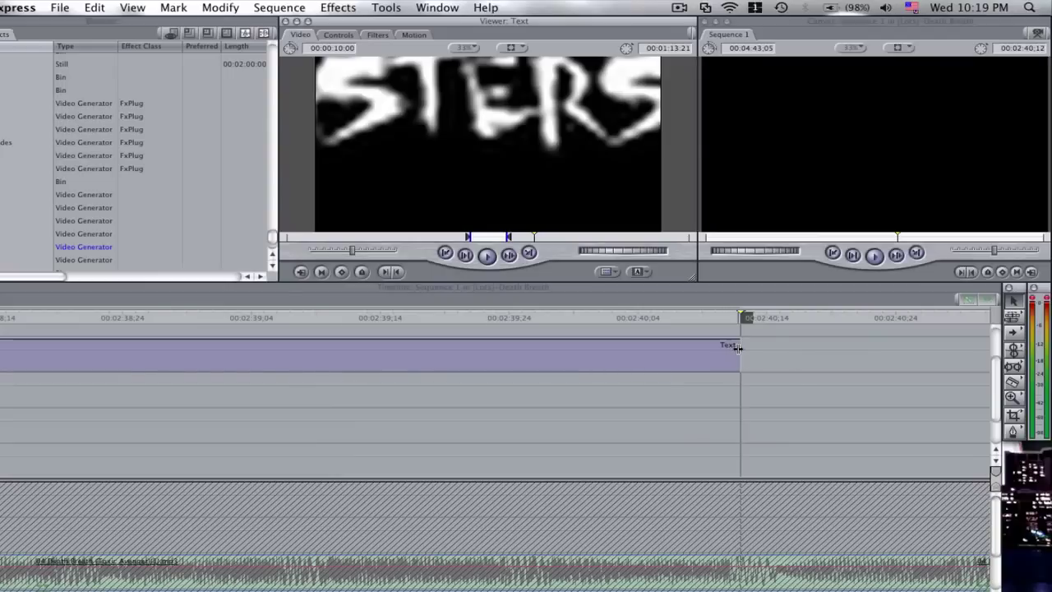
drag(739, 353, 378, 355)
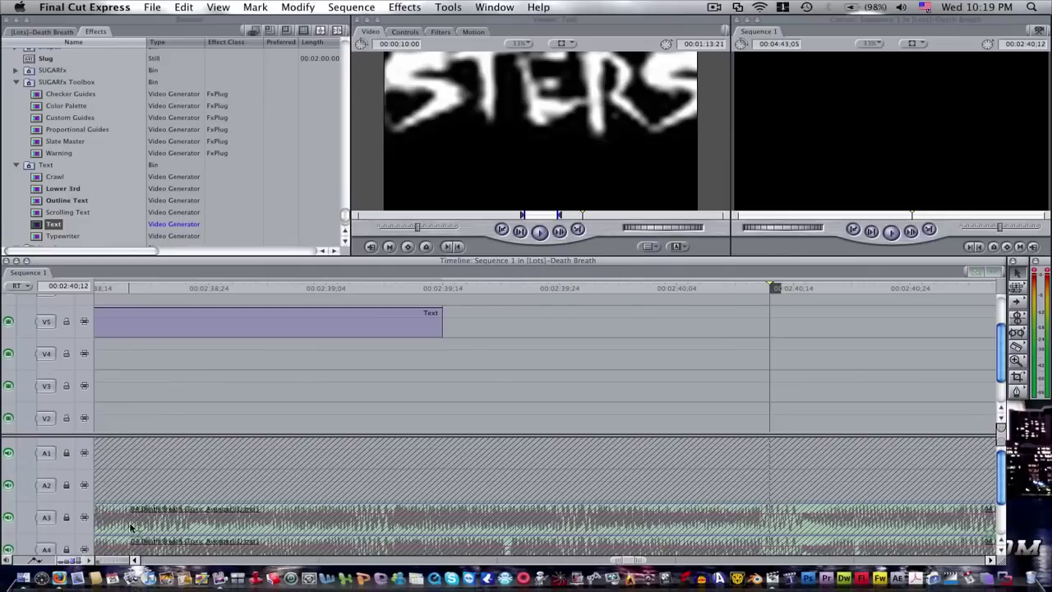
Play the sequence from 00:02:30;11 to preview the title's scale animation
drag(137, 560, 137, 560)
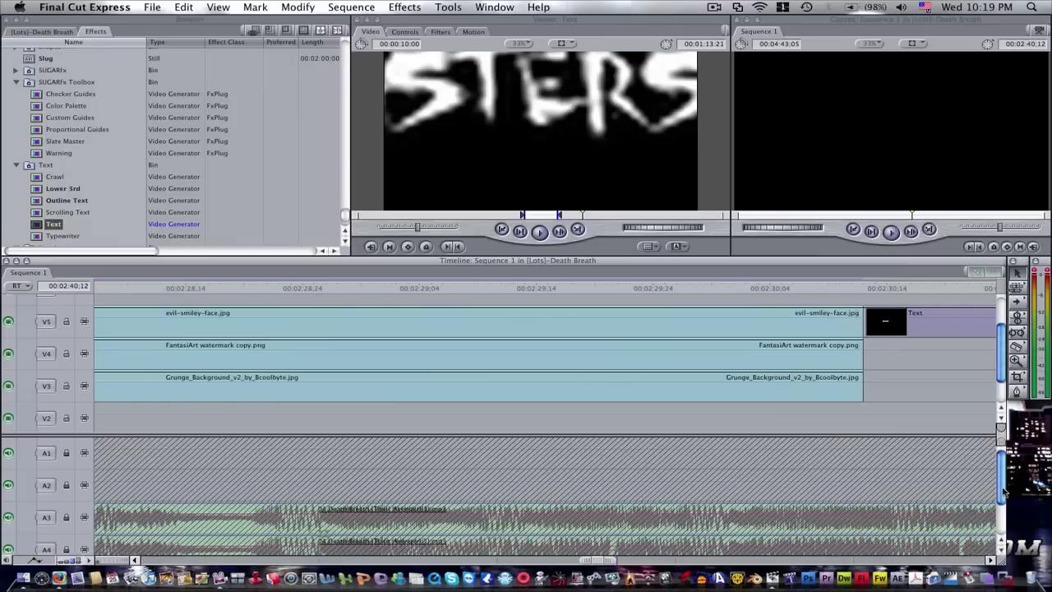
click(991, 552)
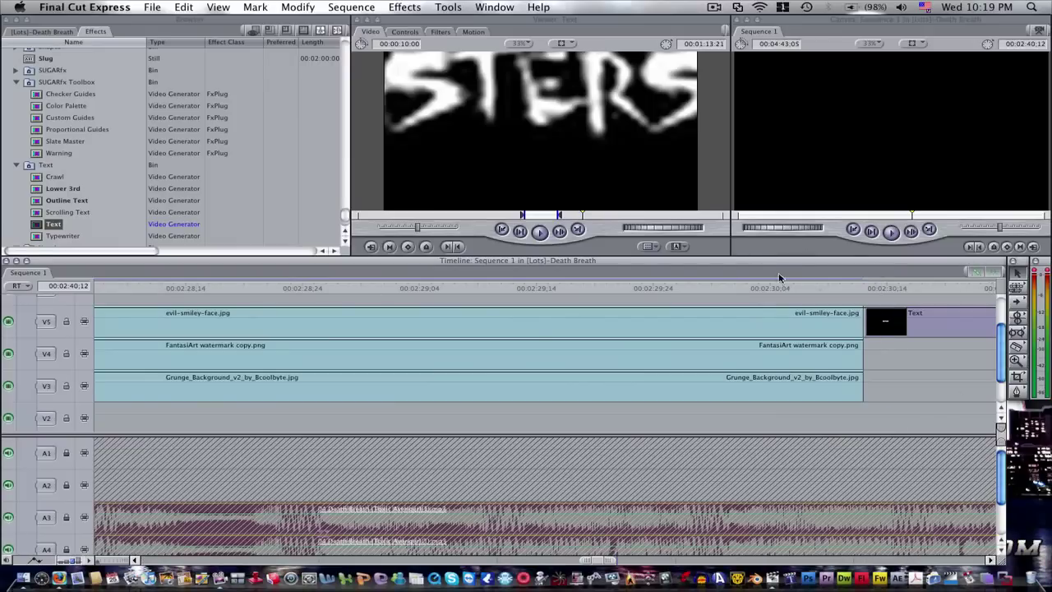
scroll(983, 535, right, 5)
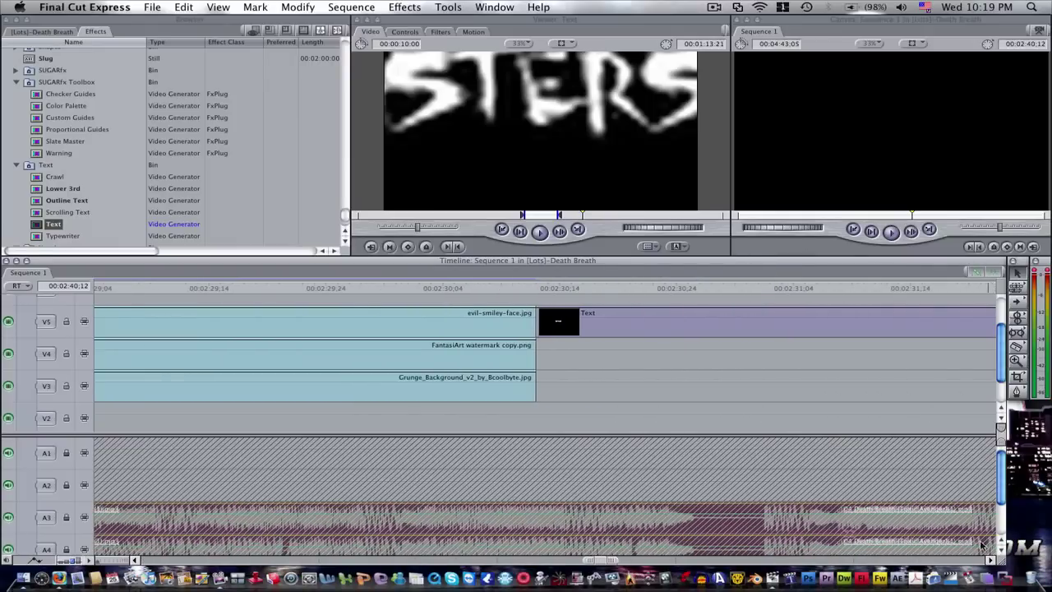
click(520, 283)
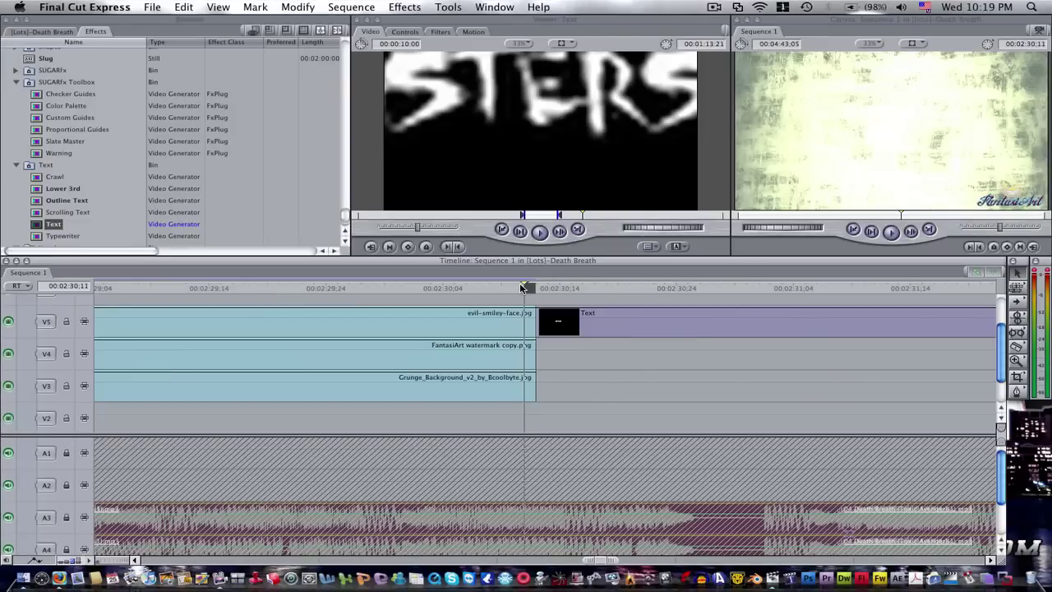
key(space)
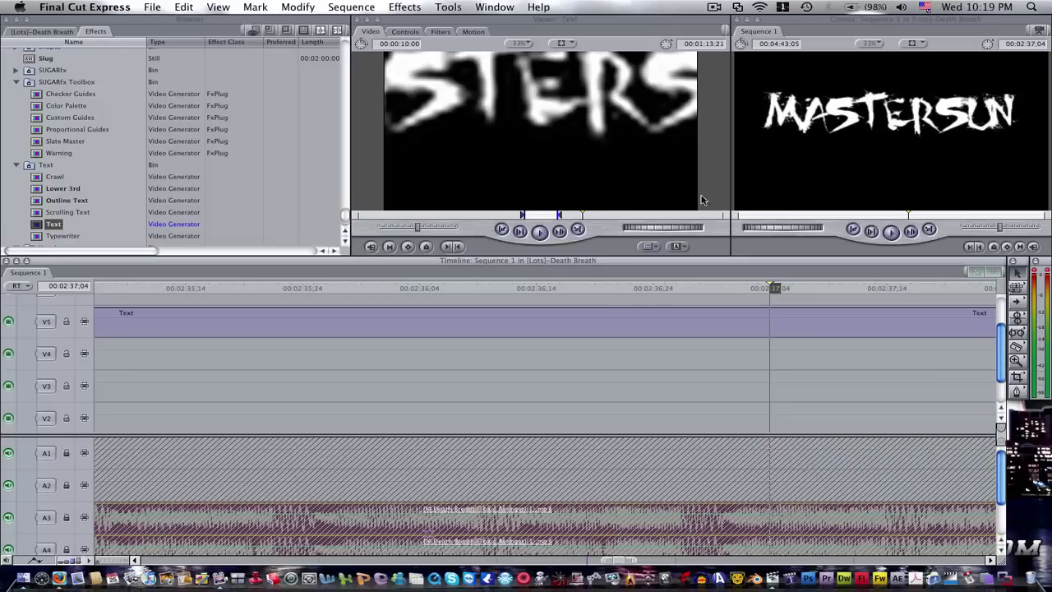
Delete the title clip from track V5 and move the playhead to 00:02:30;00 over the overlay clips
click(566, 328)
key(Delete)
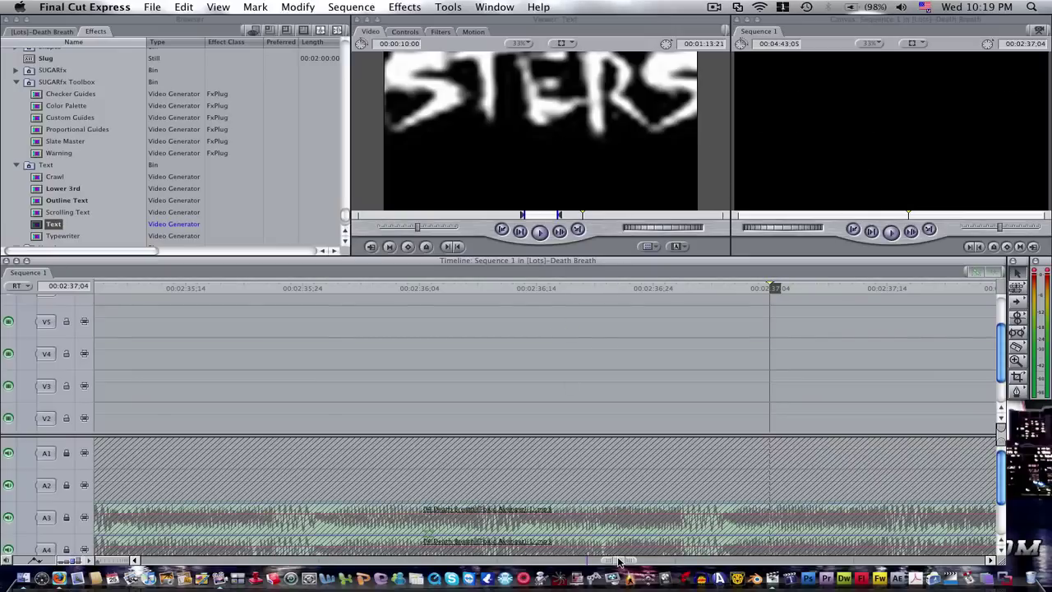
drag(618, 561, 600, 558)
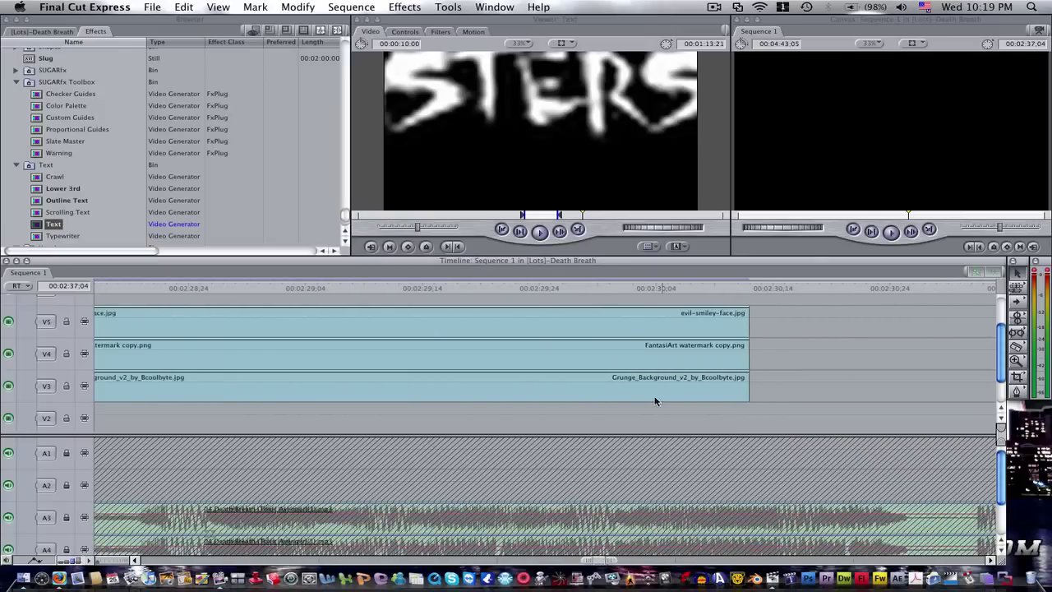
click(607, 287)
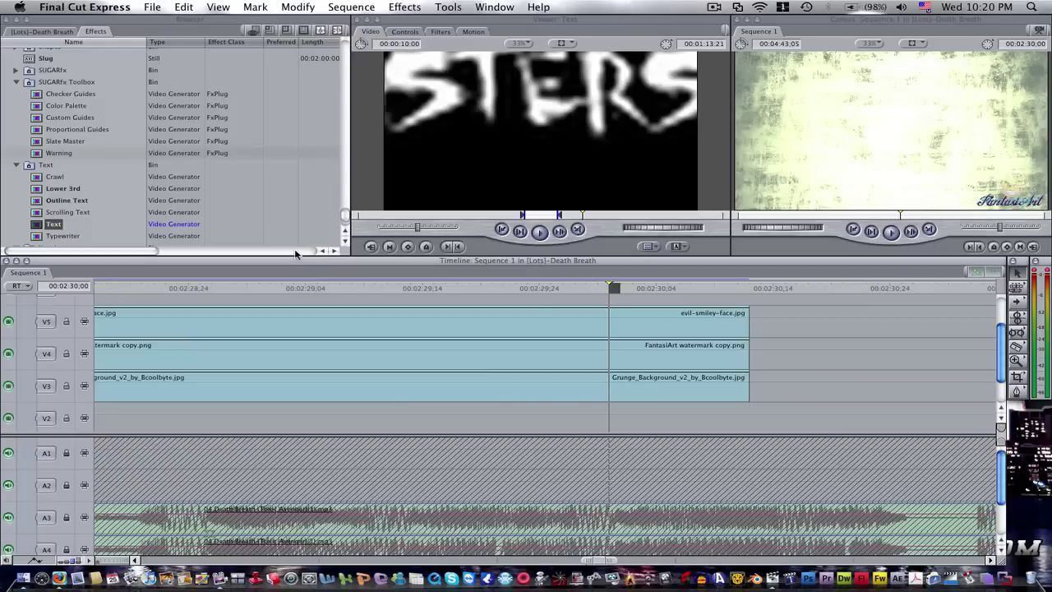
Show the project's clips in the browser and move the playhead to 00:01:27;00 over the S02E06 clip on track V1
click(317, 288)
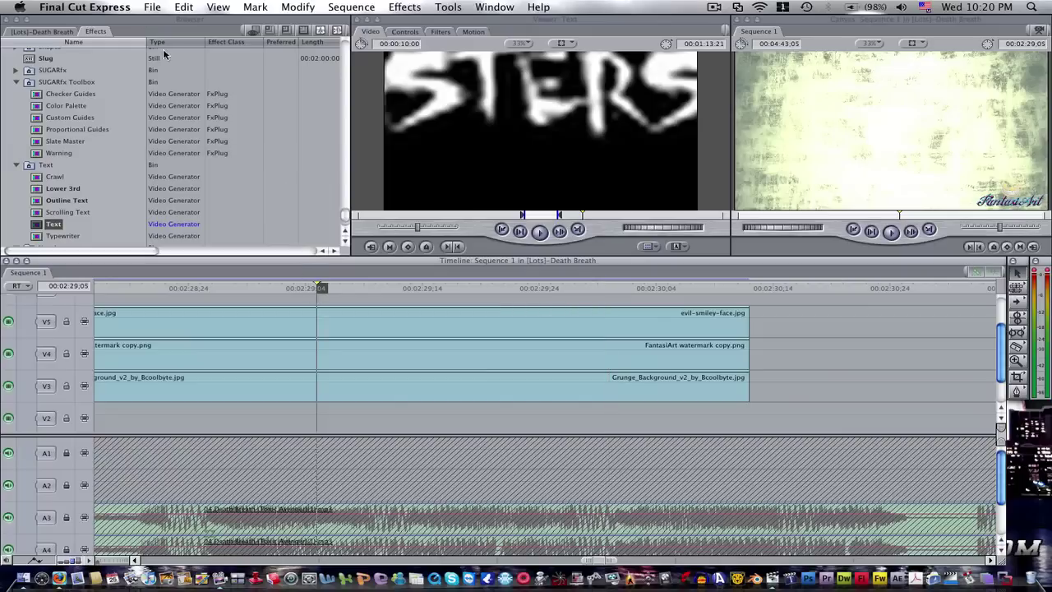
click(45, 33)
scroll(127, 113, up, 2)
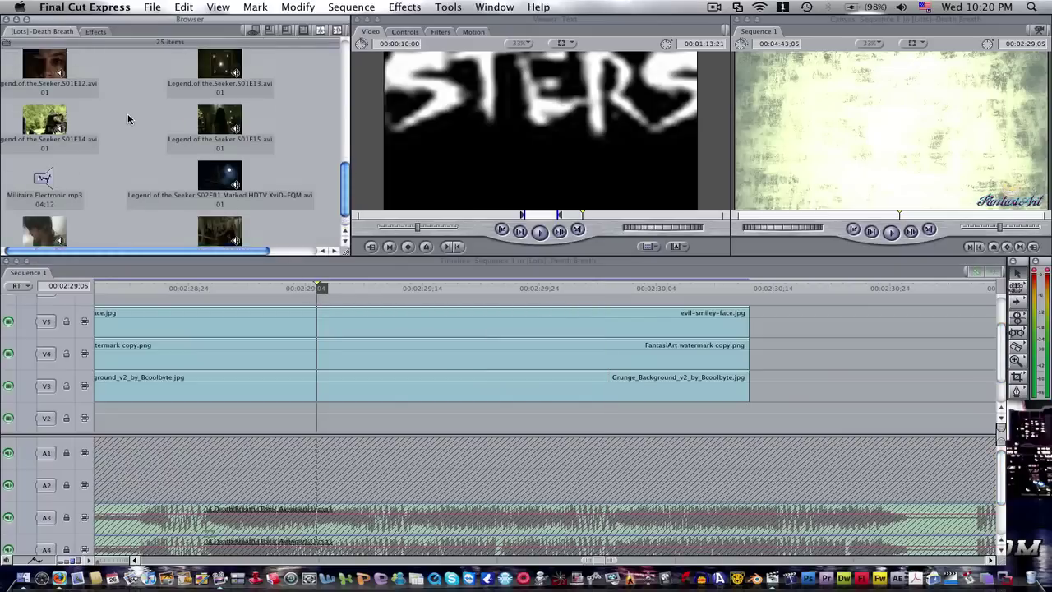
scroll(127, 113, down, 2)
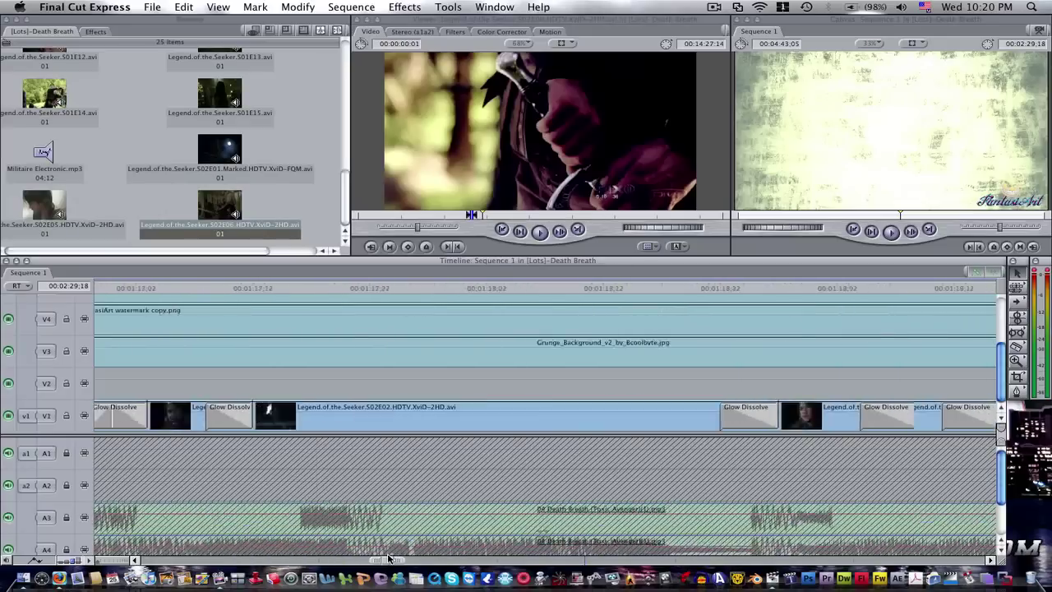
drag(389, 559, 414, 562)
click(510, 286)
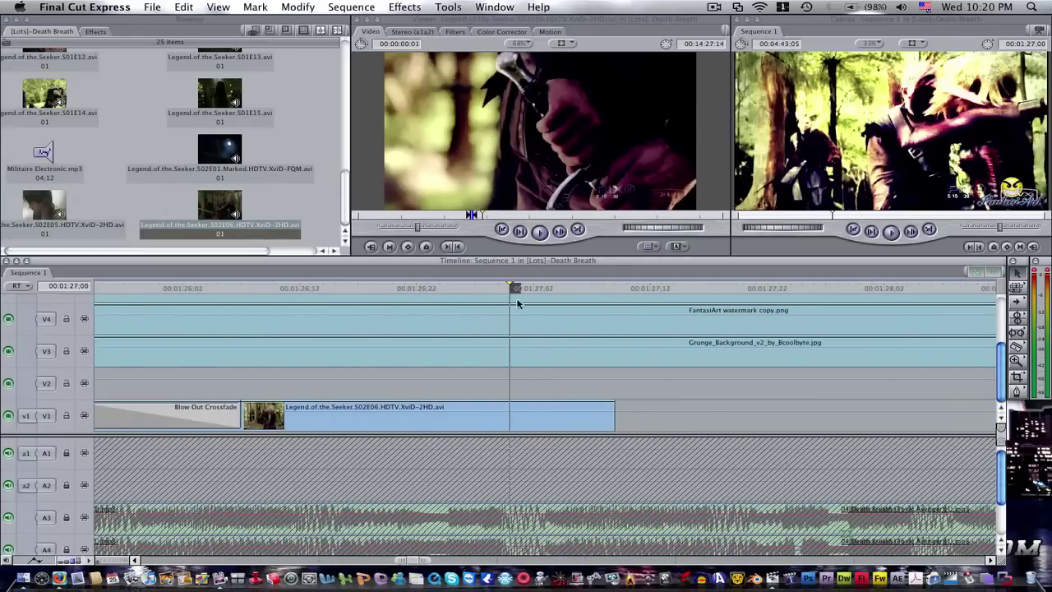
Copy the S02E06 clip on track V1, paste it at 00:01:27;12, and check the pasted copy's frames up to 00:01:28;07
click(541, 415)
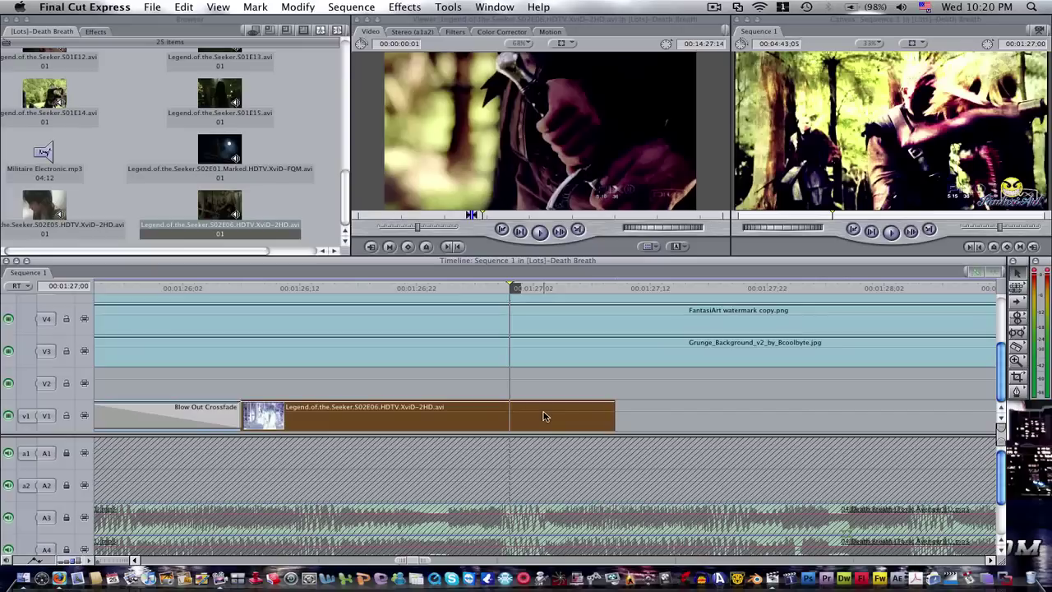
click(648, 288)
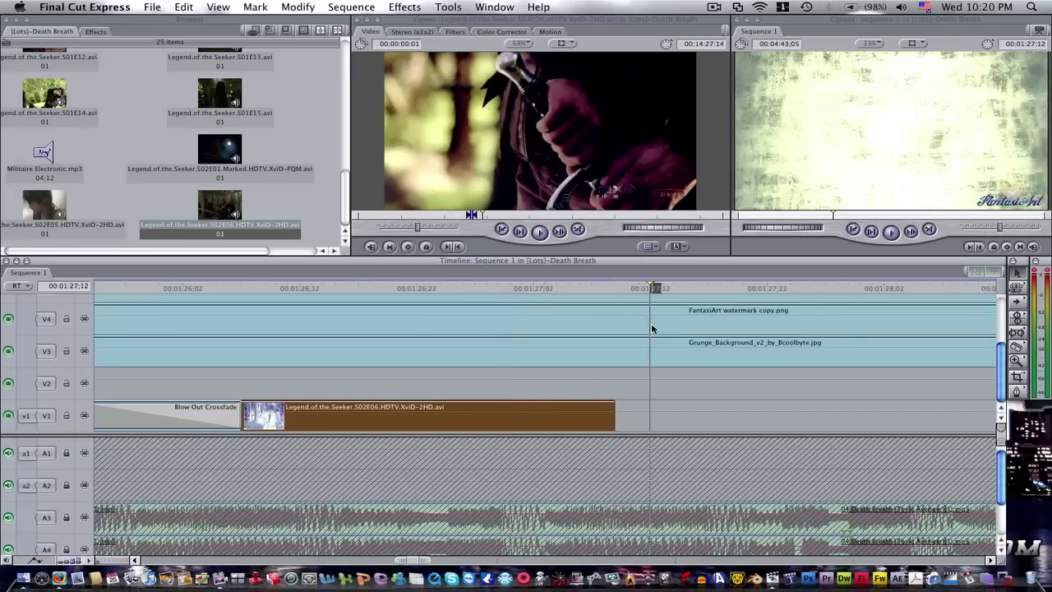
right_click(657, 409)
click(680, 419)
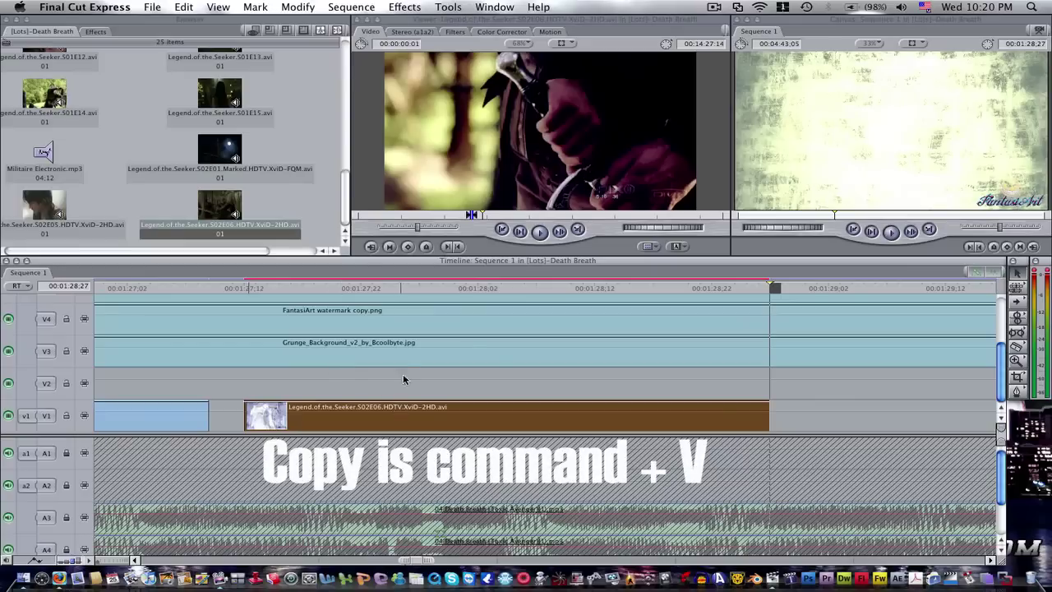
click(422, 287)
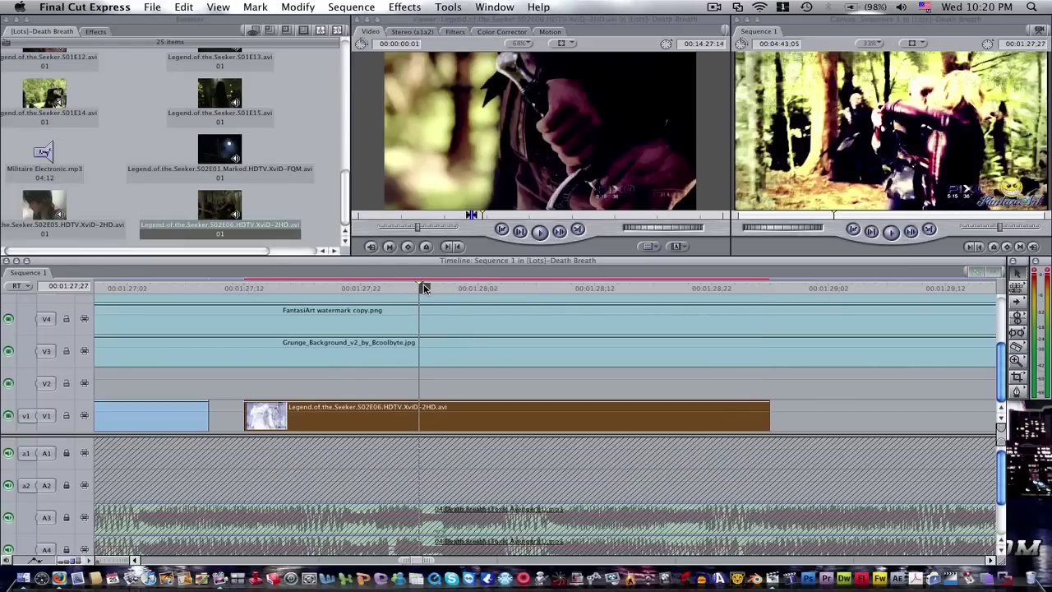
click(536, 288)
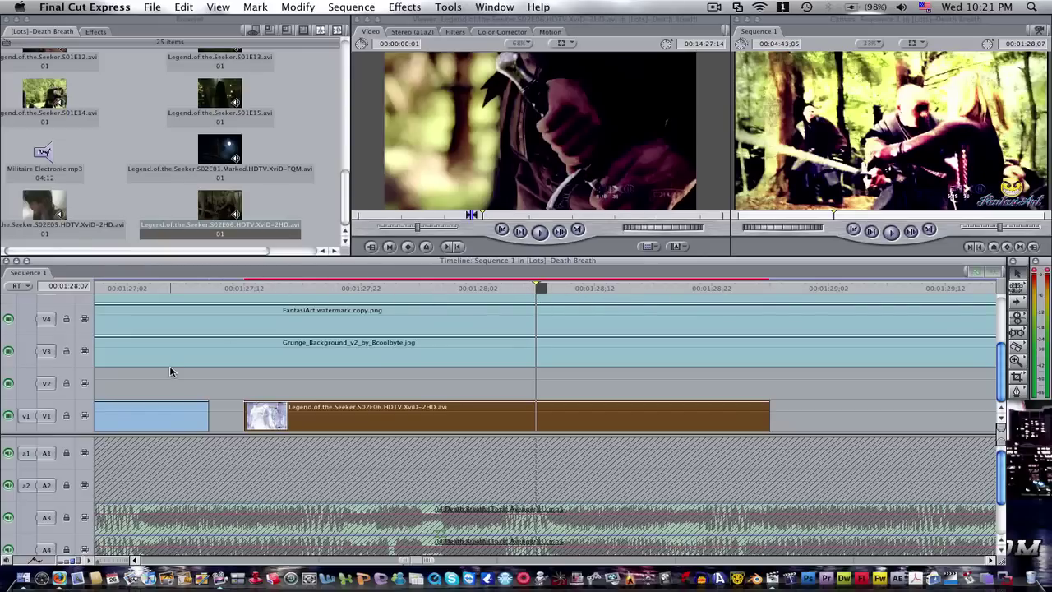
Extend the pasted clip's end on track V1 to about 00:01:31;11 and split it at 00:01:30;25
scroll(132, 559, left, 5)
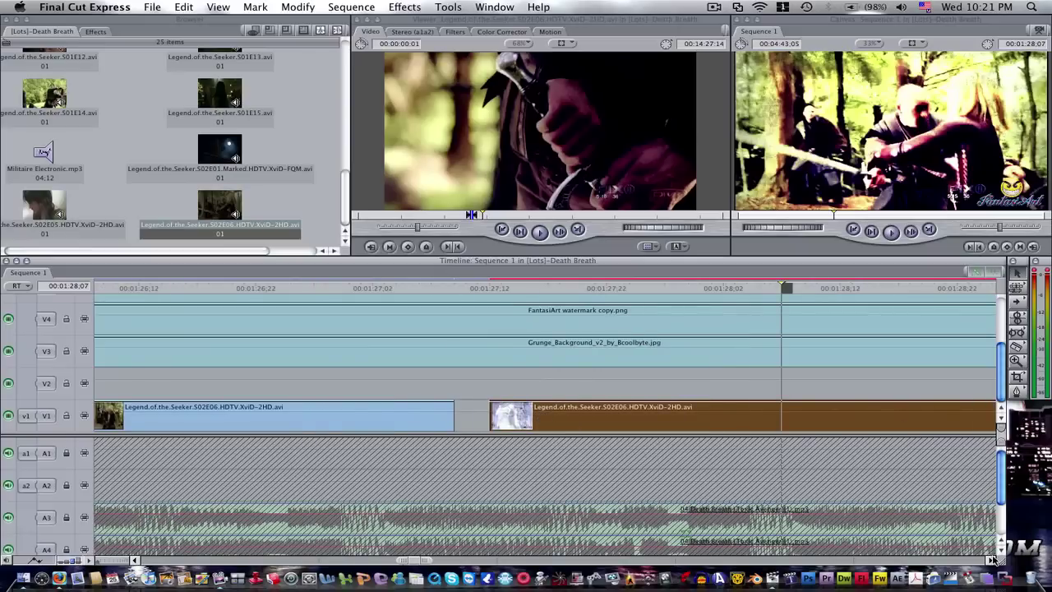
scroll(993, 559, right, 5)
drag(689, 418, 837, 417)
click(651, 289)
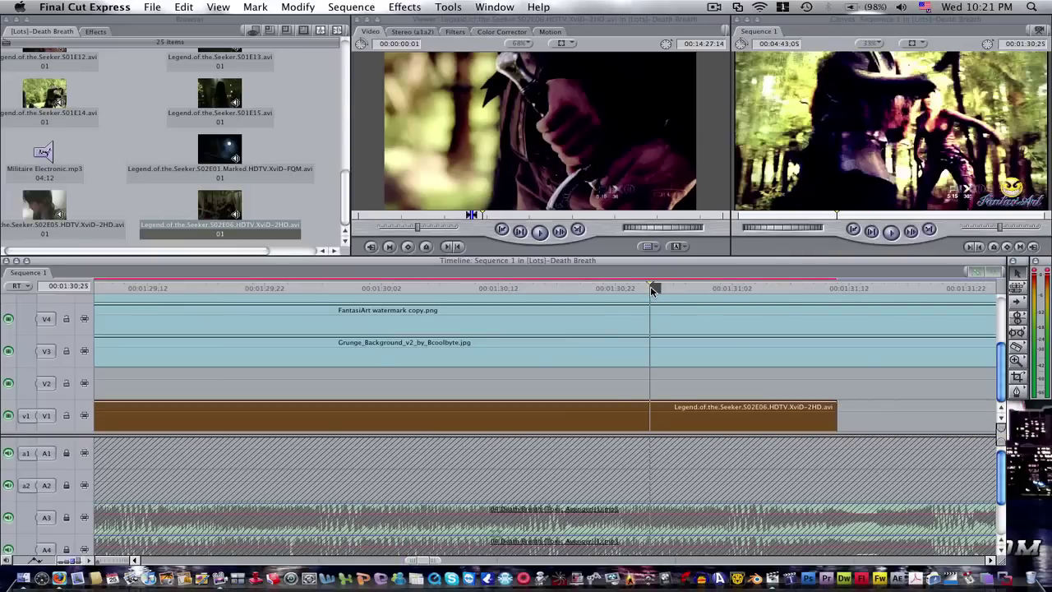
key(b)
click(650, 418)
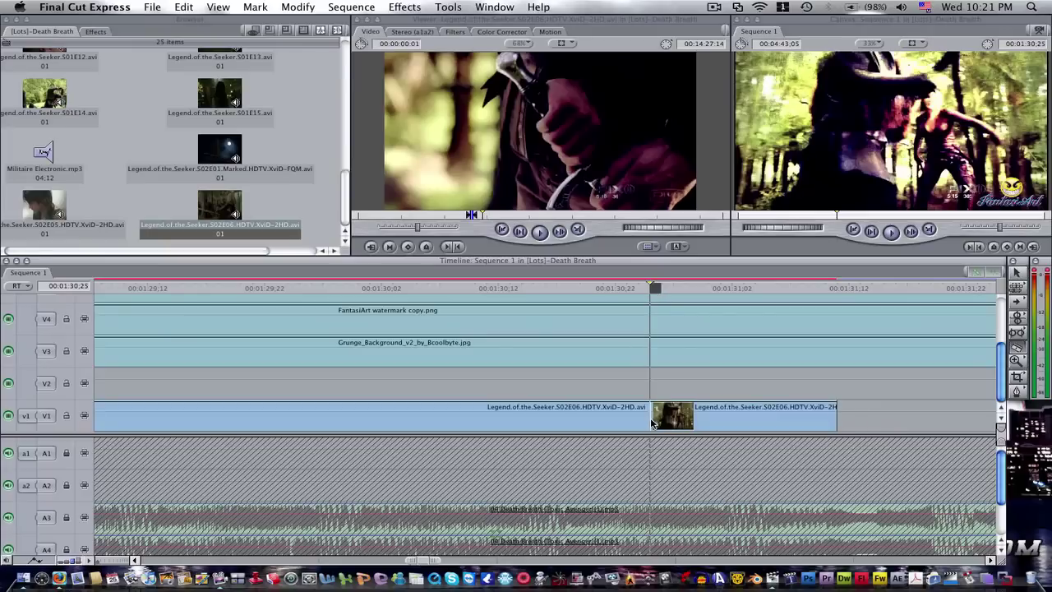
Delete the portion before the split and place the remaining piece against the preceding S02E06 clip, trimmed to about 00:01:26;25
key(a)
click(596, 411)
key(Delete)
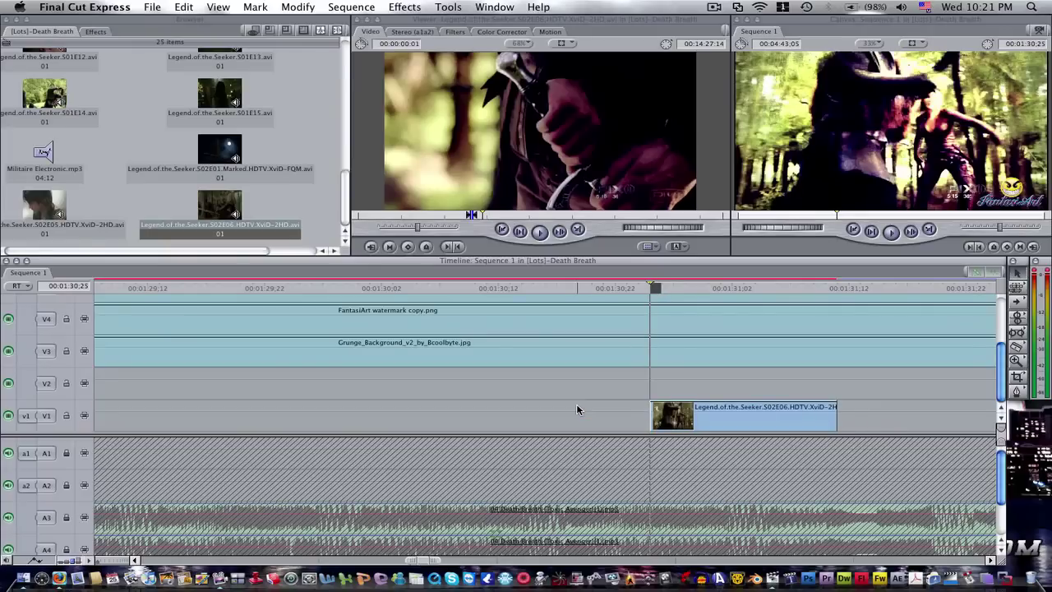
drag(701, 421, 787, 419)
drag(895, 415, 918, 415)
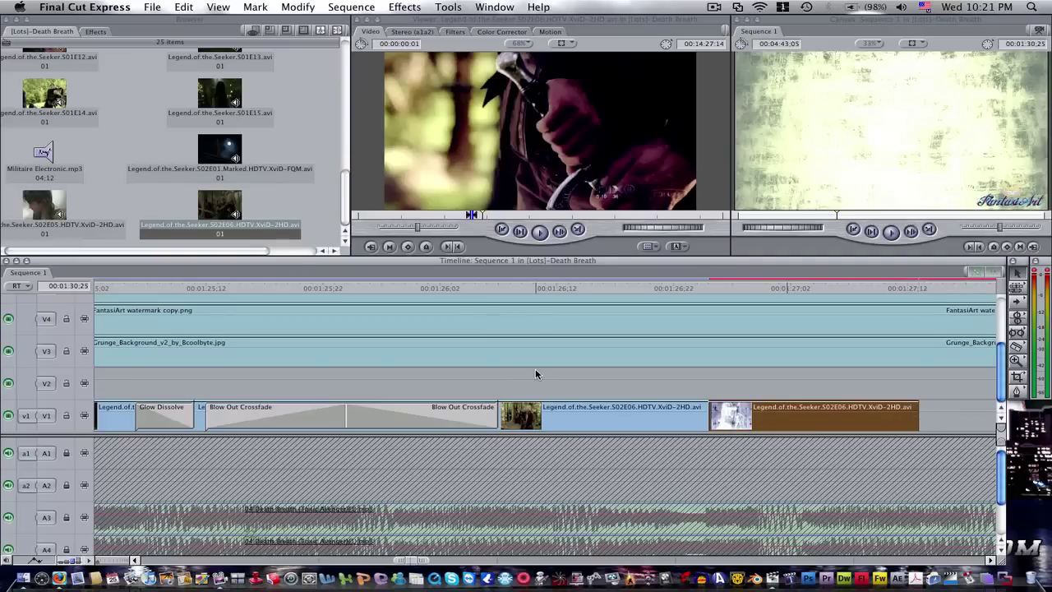
Duplicate the existing Blow Out Crossfade onto the cut between the two S02E06 clips on track V1 and shorten it to about 6 frames
double_click(424, 411)
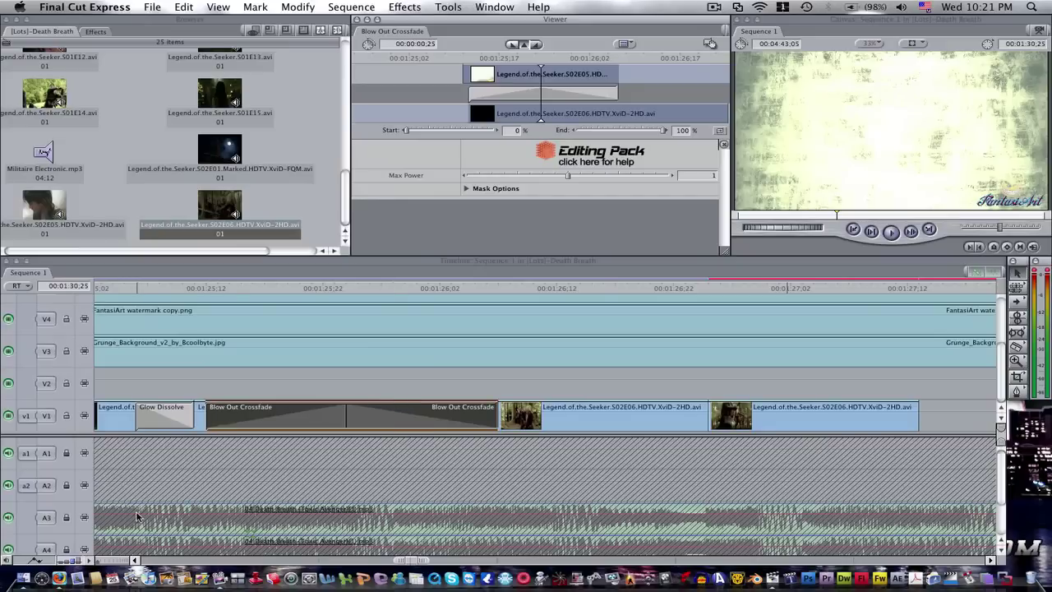
click(135, 561)
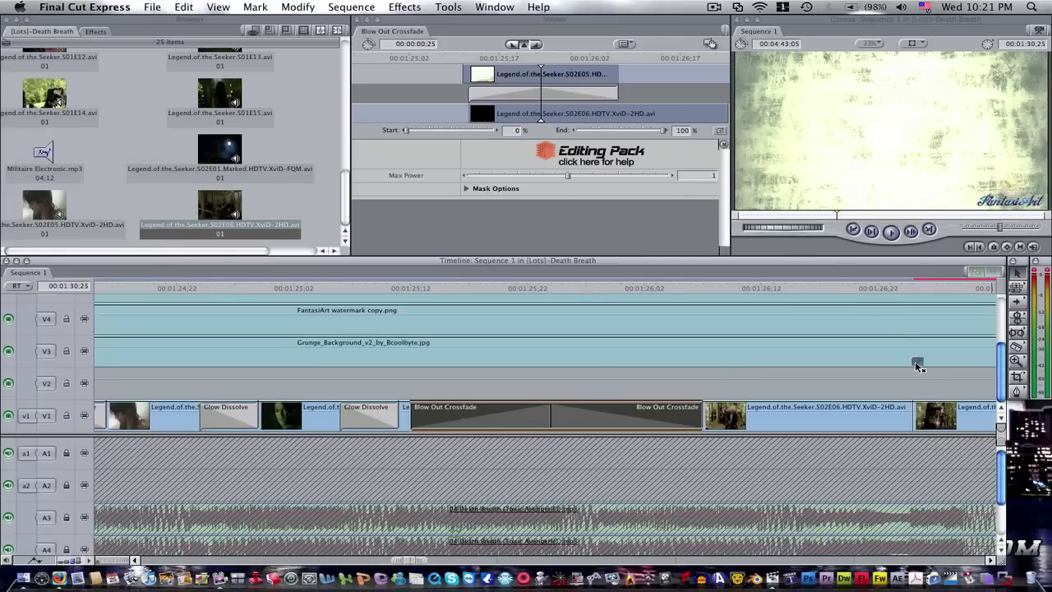
click(920, 416)
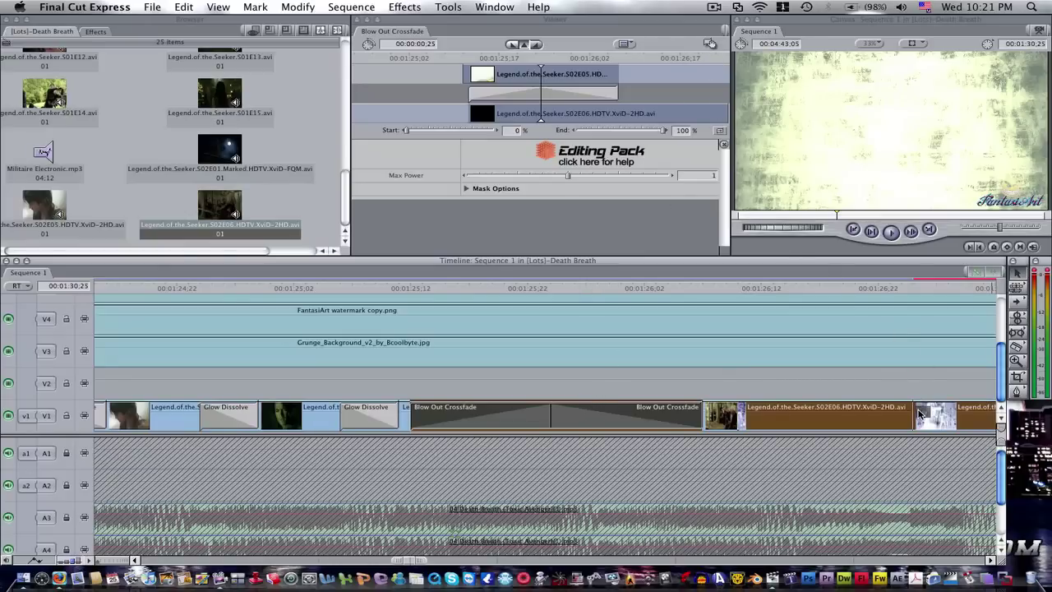
key(Delete)
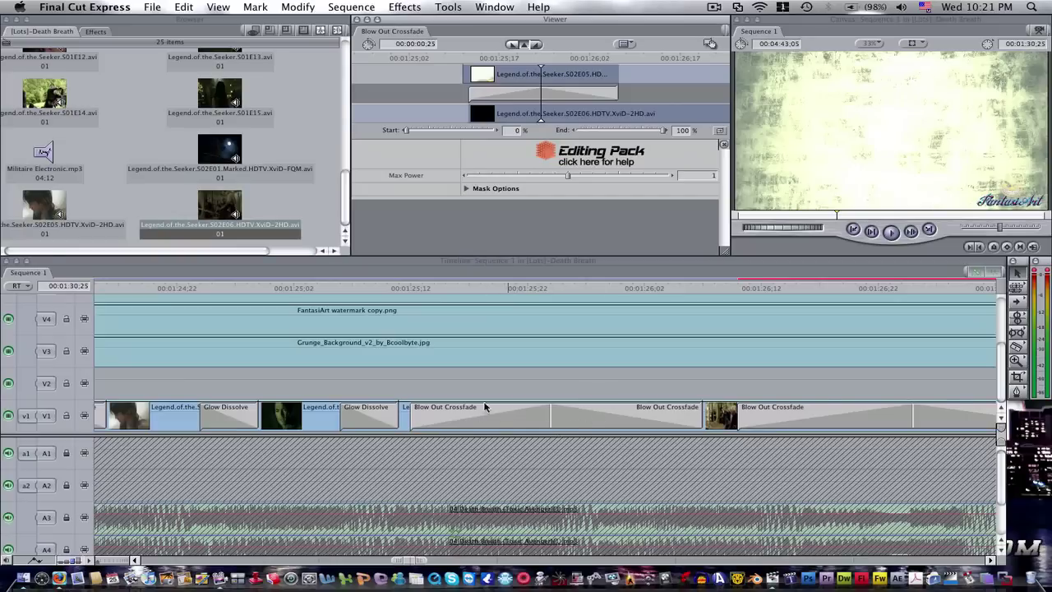
click(991, 560)
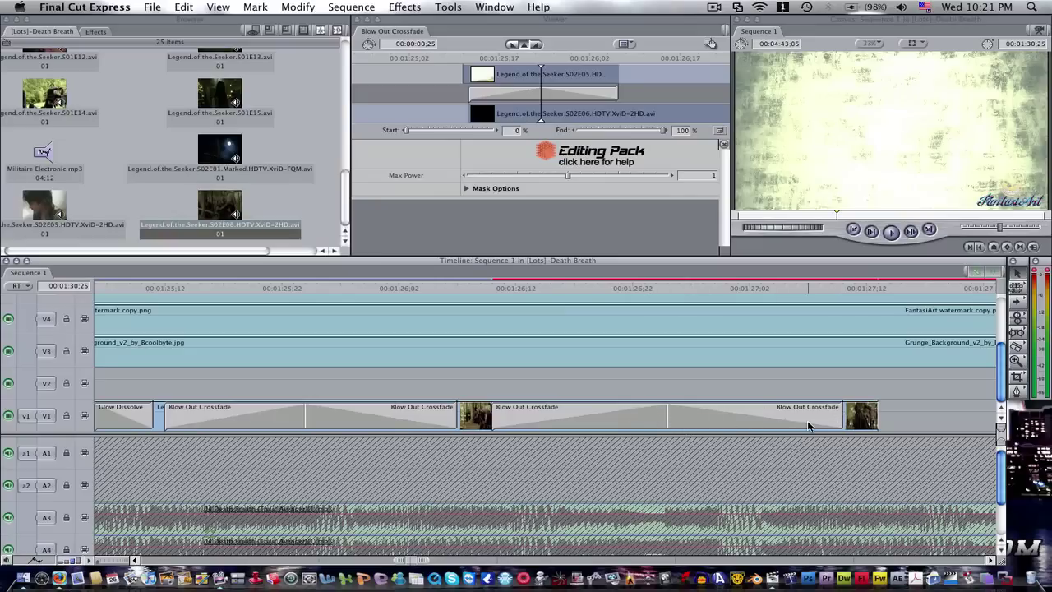
drag(840, 408, 703, 420)
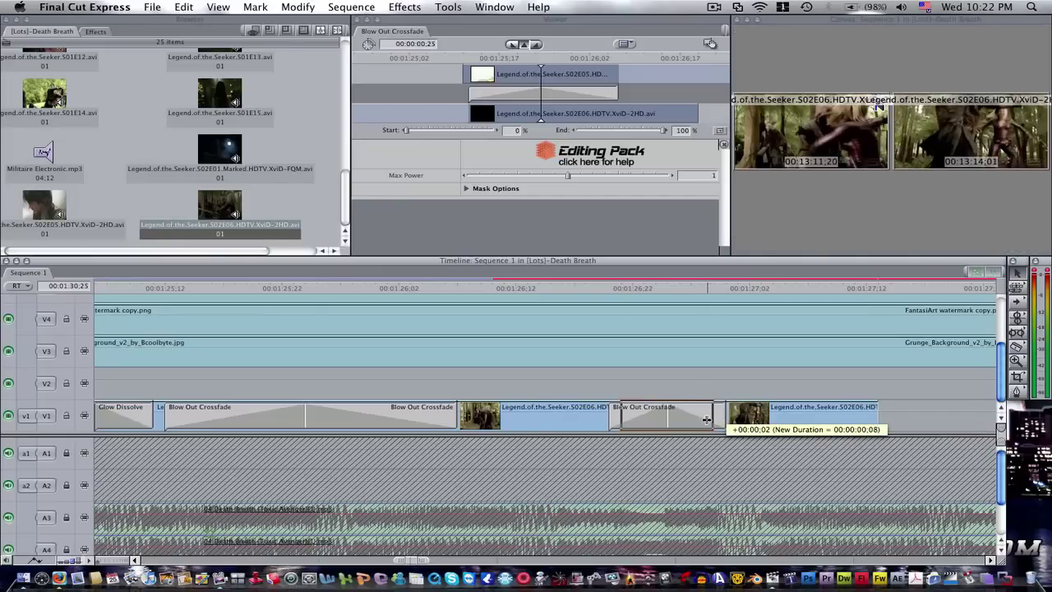
Render all video and audio in the sequence using the Both option
click(404, 7)
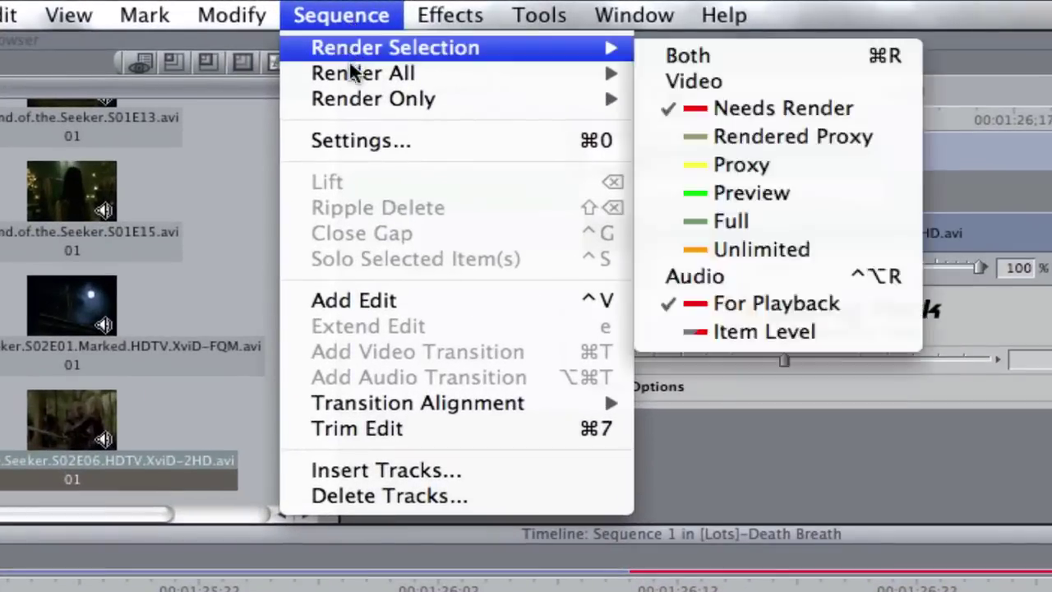
mouse_move(361, 70)
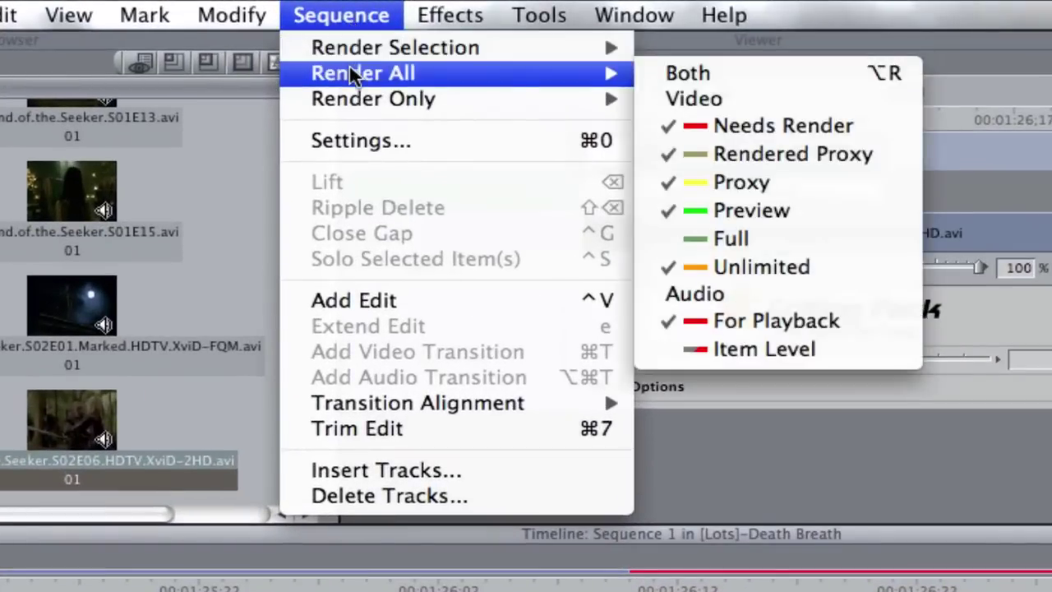
click(712, 72)
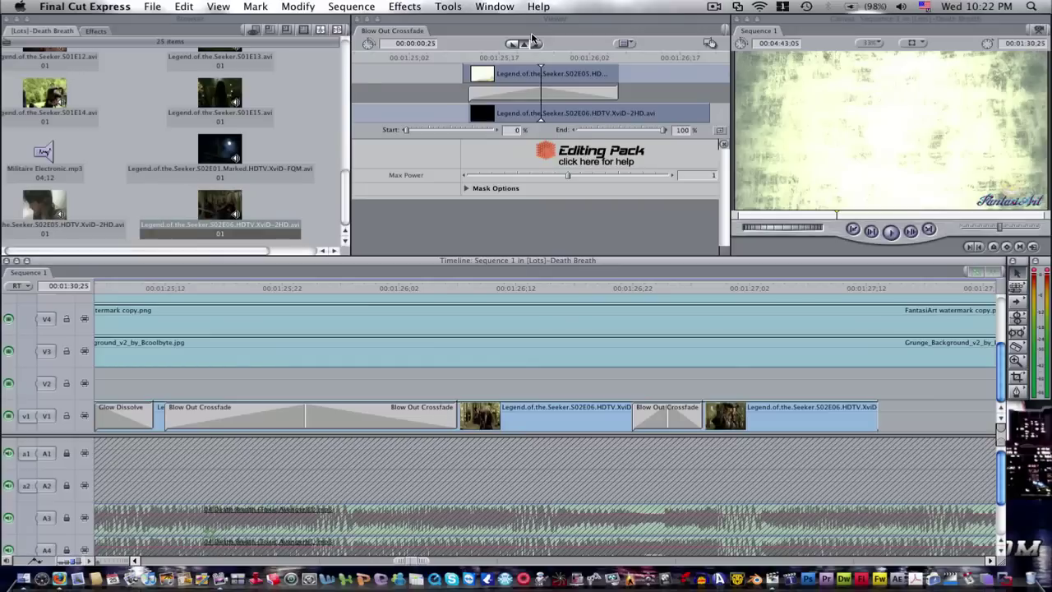
Play and scrub the rendered section around 00:01:26 to 00:01:27 to preview the Blow Out Crossfade between the S02E06 clips
click(589, 289)
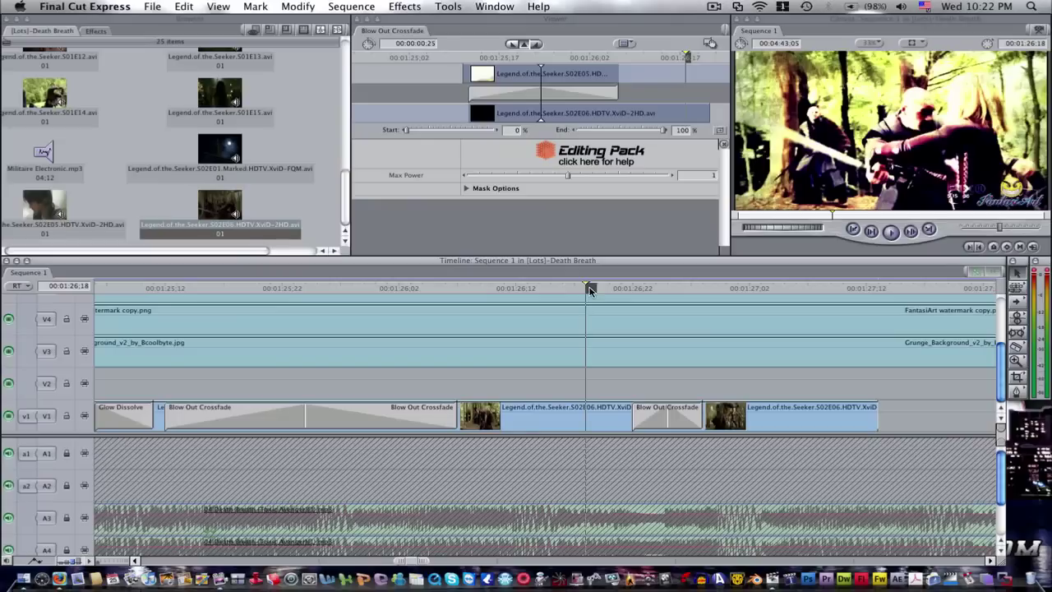
click(763, 288)
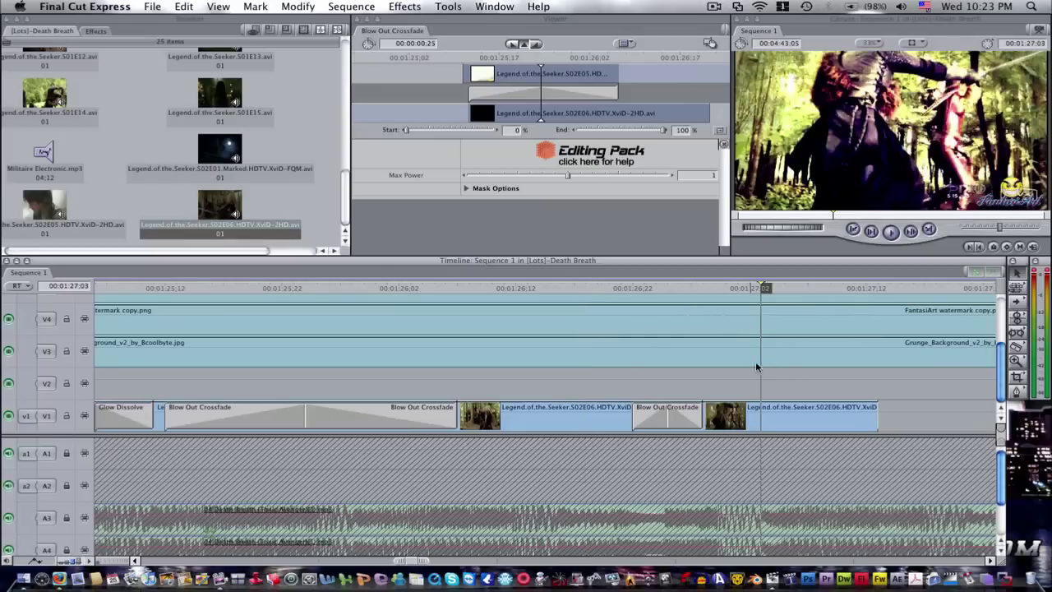
click(491, 288)
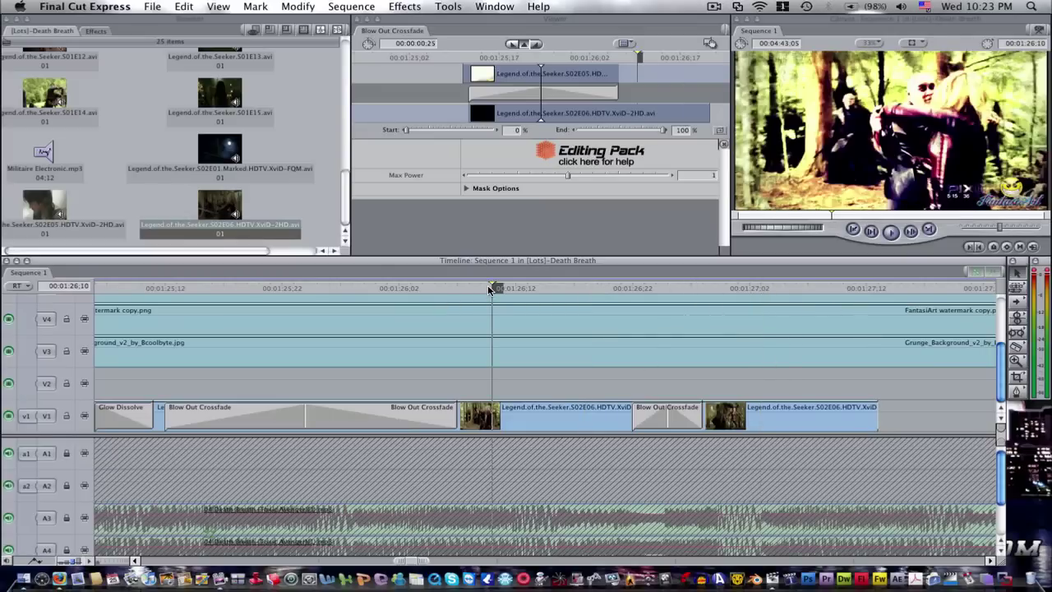
key(space)
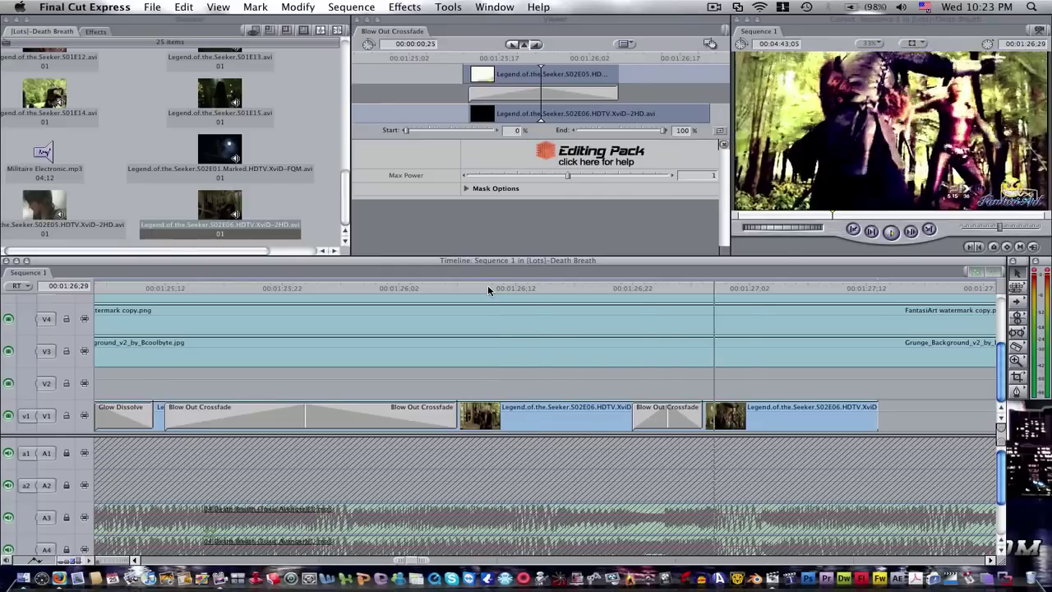
click(465, 288)
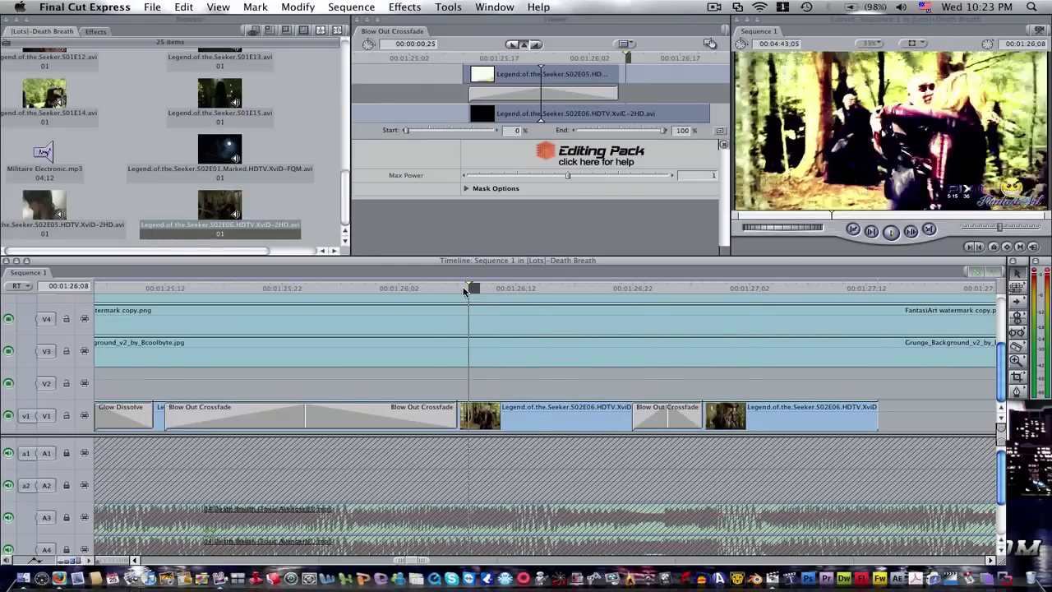
click(367, 288)
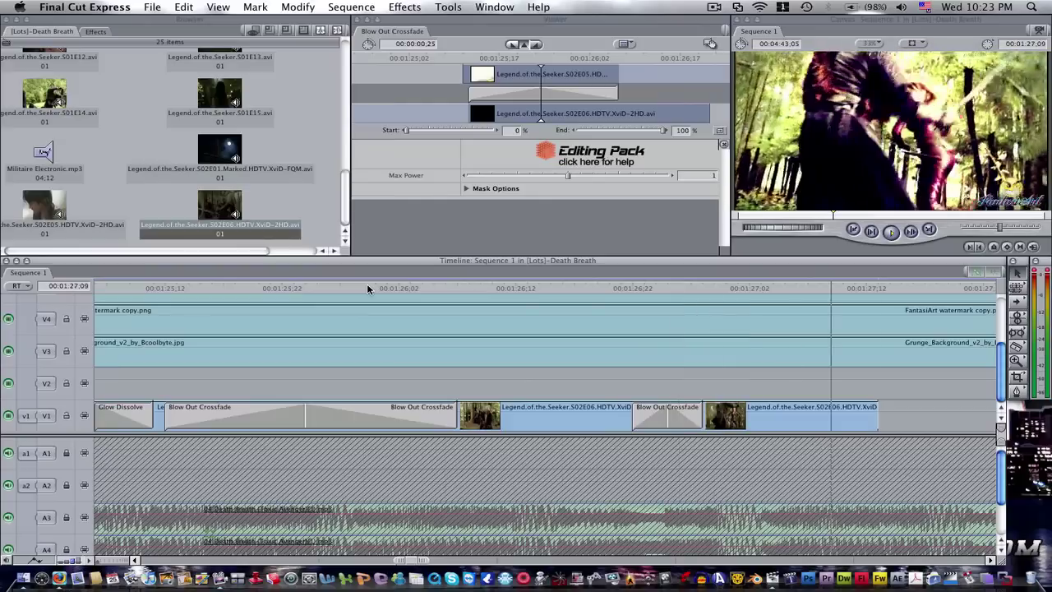
click(368, 288)
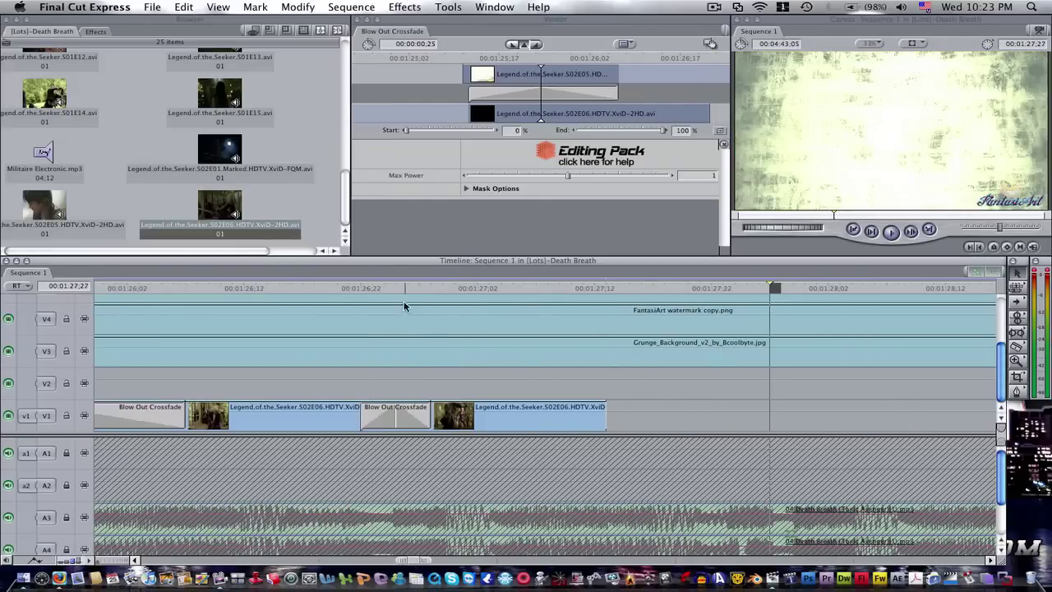
click(328, 288)
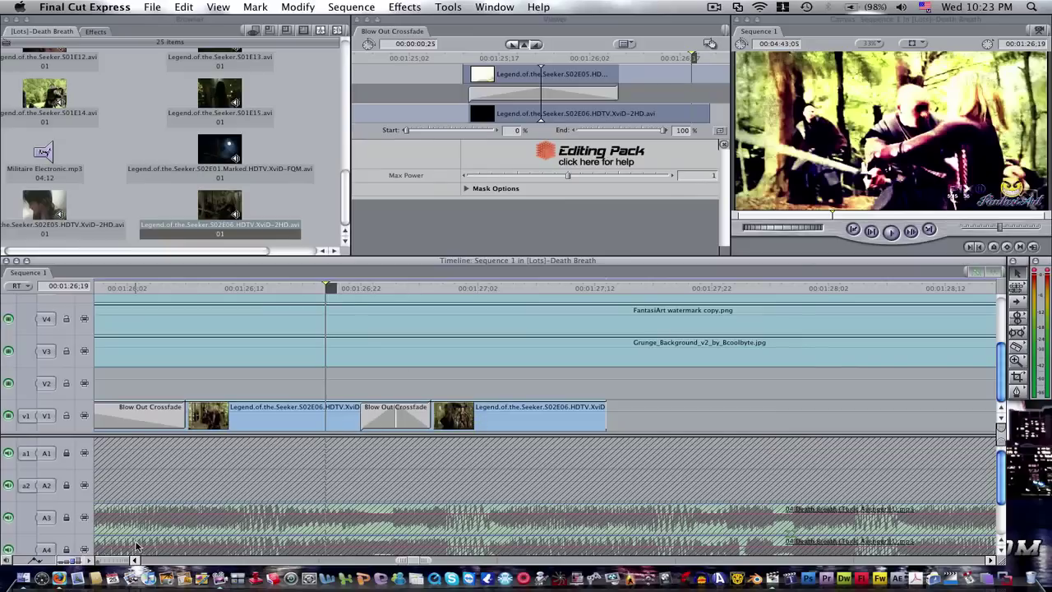
Show the available effects and locate the Dissolve bin among the video transitions
scroll(130, 291, left, 6)
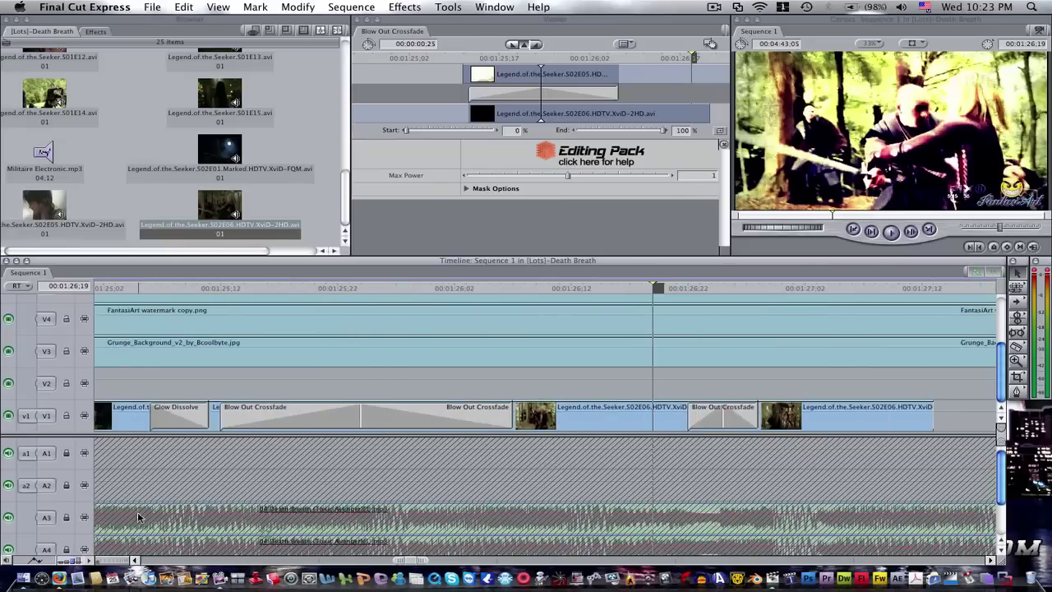
click(96, 31)
scroll(94, 205, up, 3)
scroll(94, 205, up, 15)
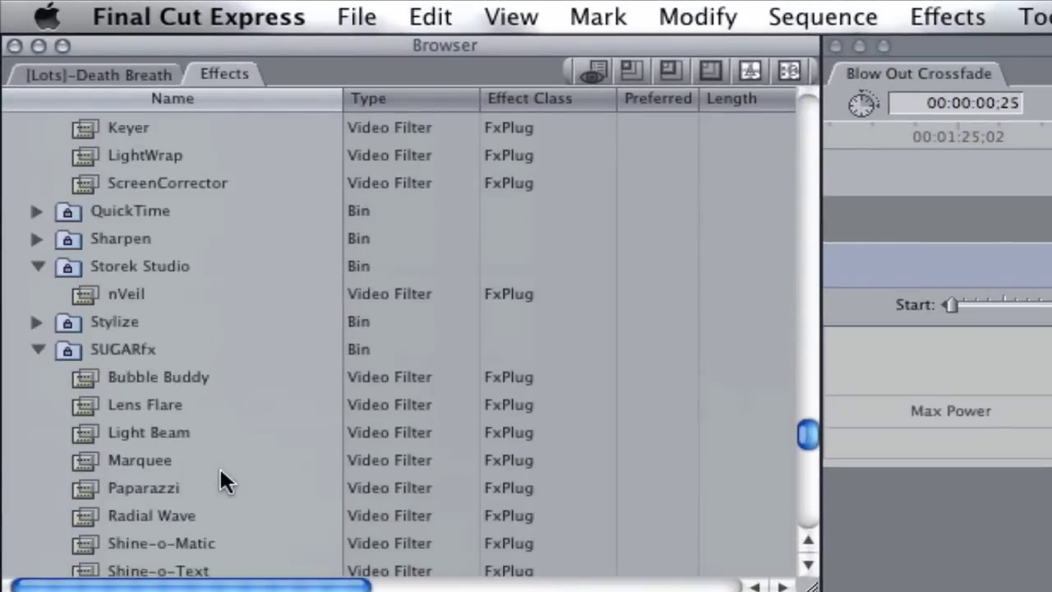
scroll(220, 474, up, 20)
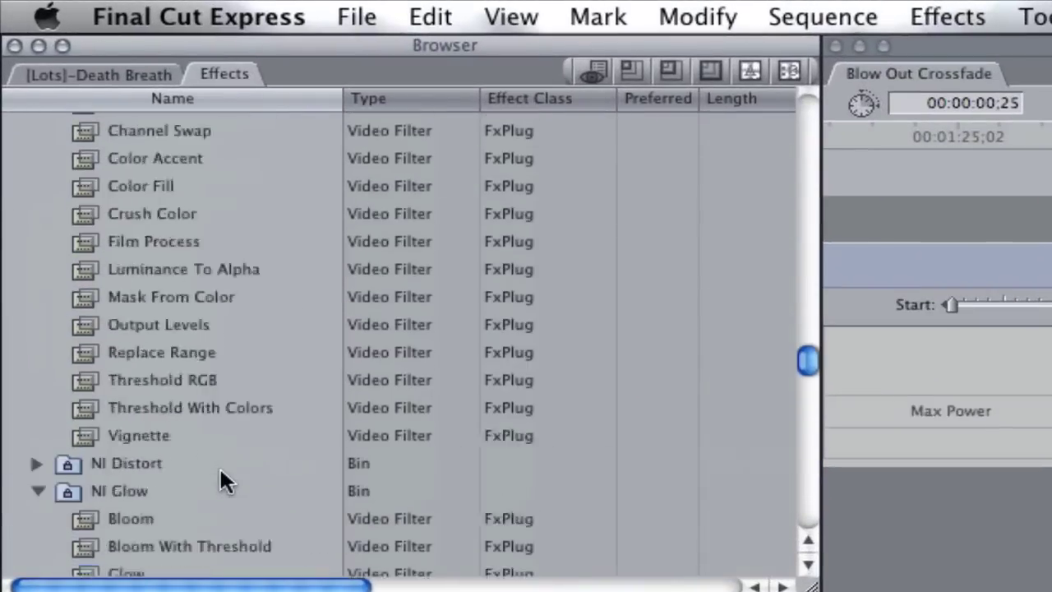
scroll(222, 474, up, 20)
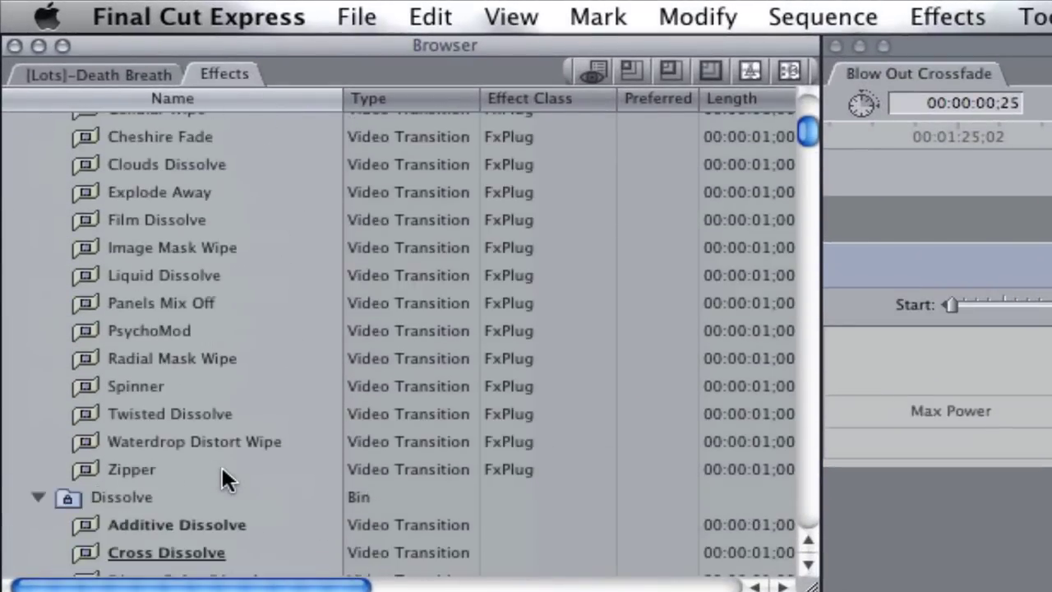
scroll(222, 471, down, 3)
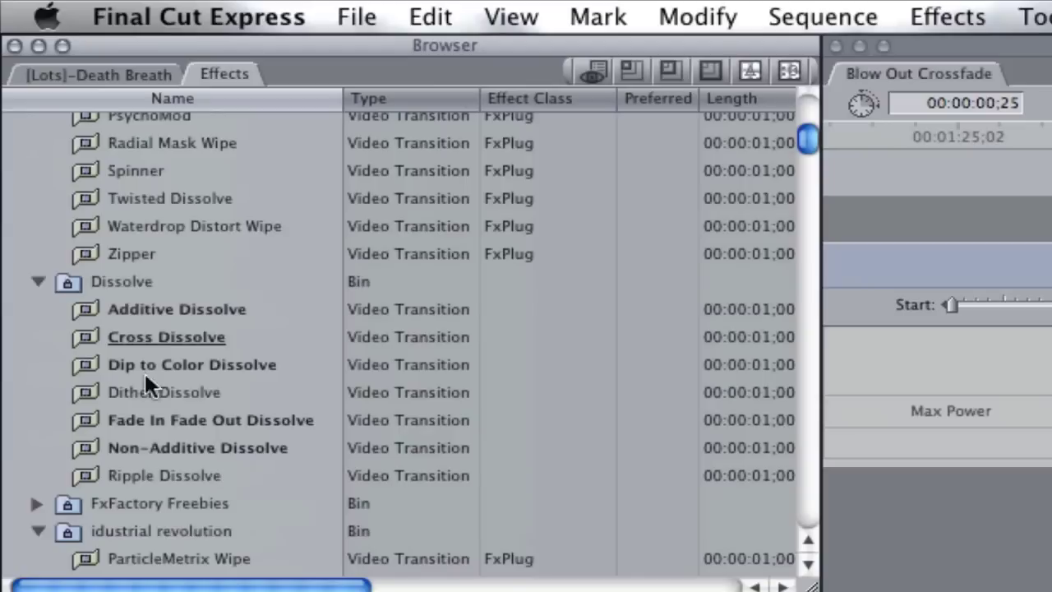
Look through the transitions in the Dissolve bin, including Additive, Cross, Dip to Color, Dither, Fade In Fade Out, Non-Additive and Ripple Dissolve
click(151, 311)
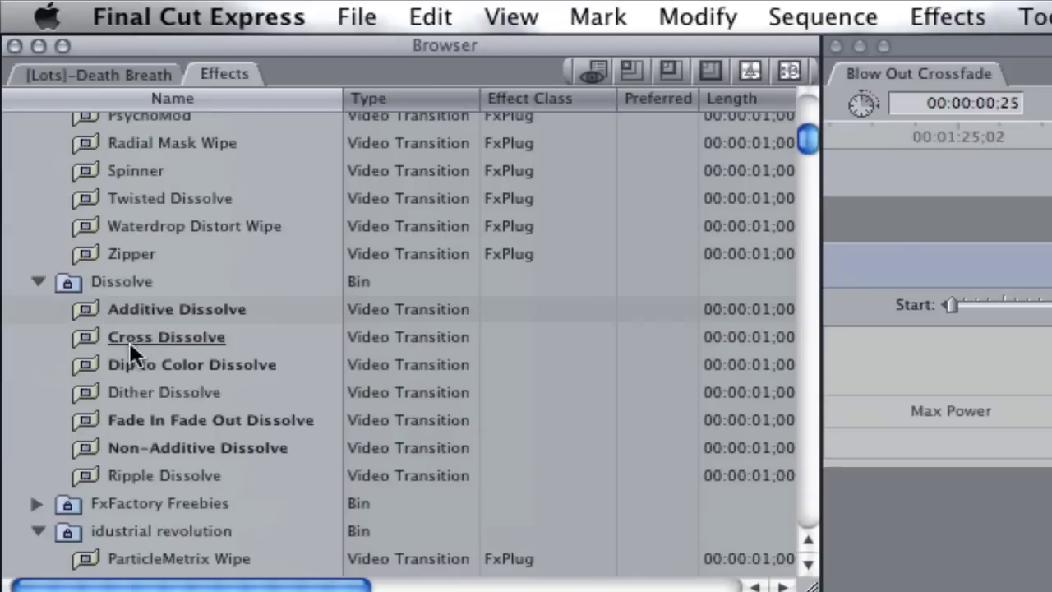
click(132, 341)
click(181, 362)
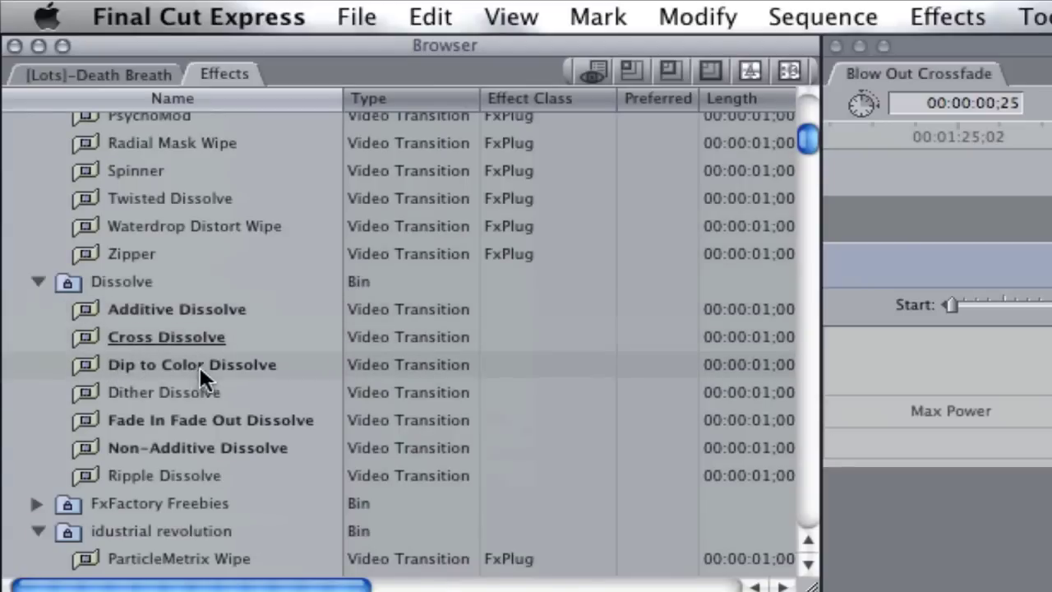
click(147, 390)
click(144, 421)
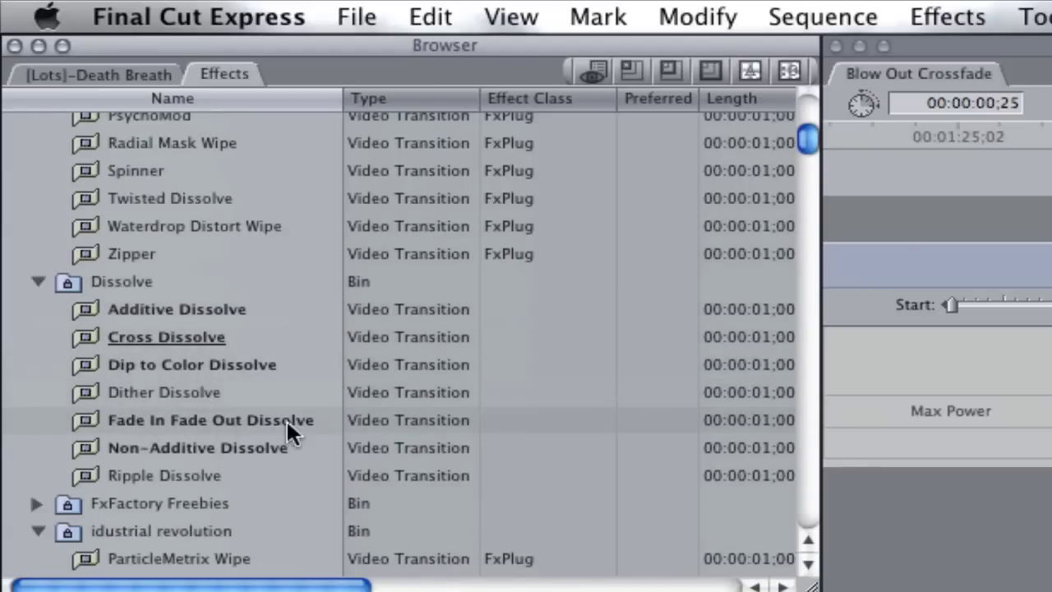
click(147, 475)
click(138, 450)
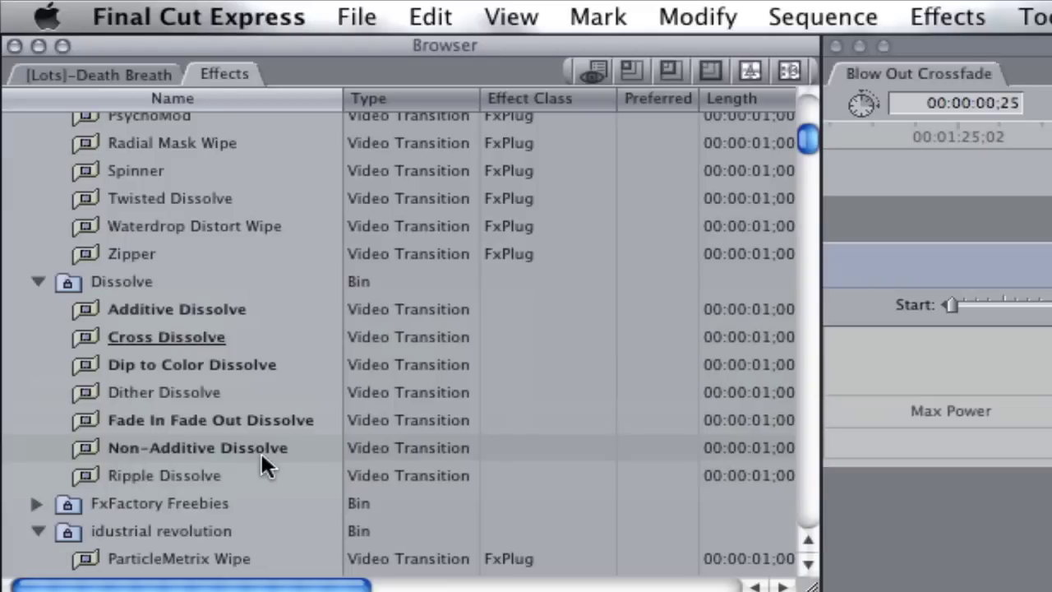
click(261, 465)
click(49, 309)
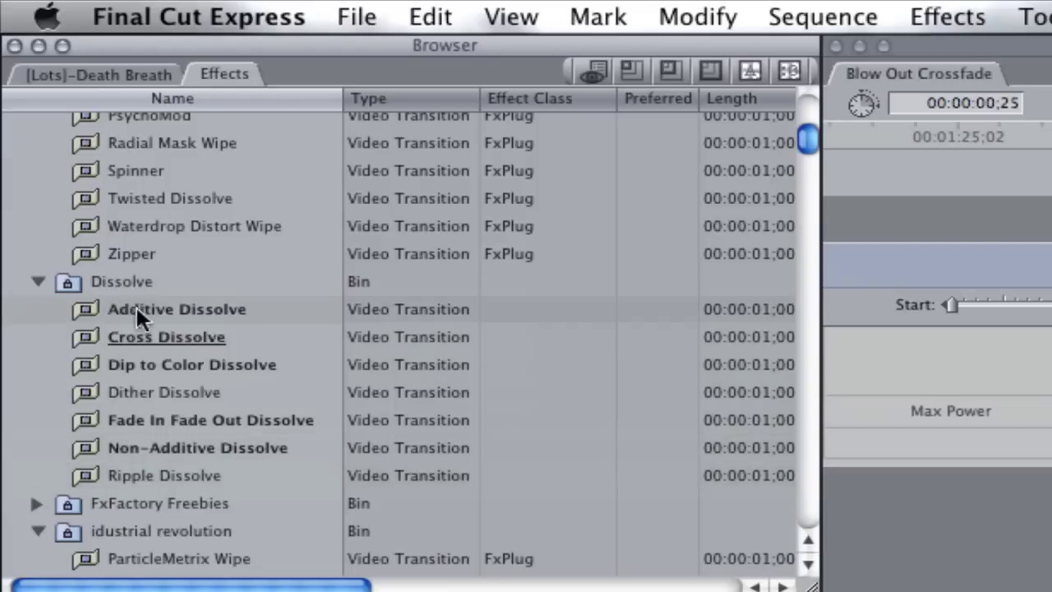
click(111, 422)
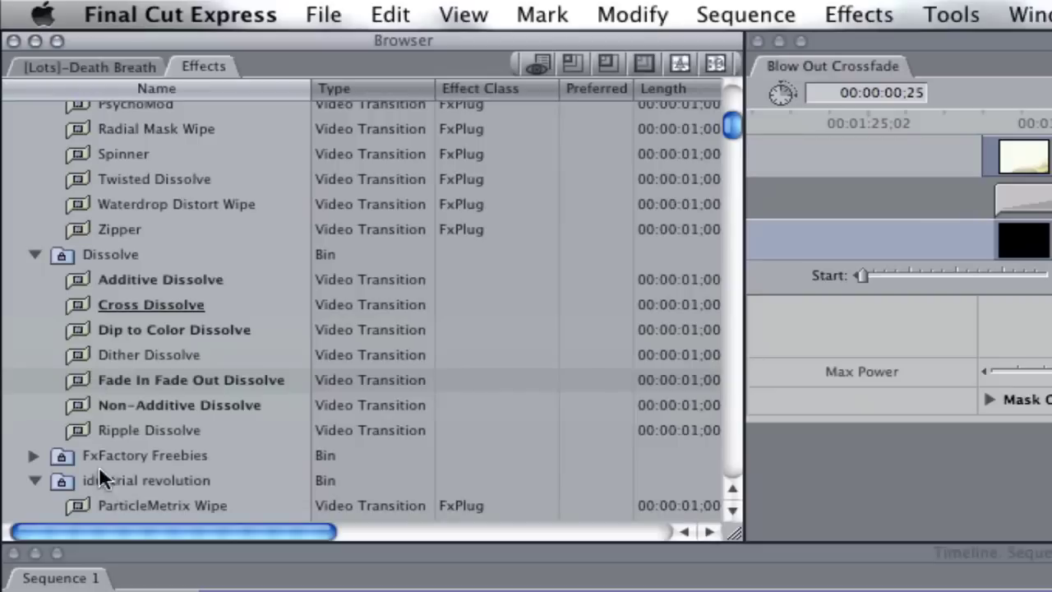
Examine the transition bins below Dissolve, including FxFactory Freebies, idustrial revolution, Iris and Luca's Transitions
click(148, 454)
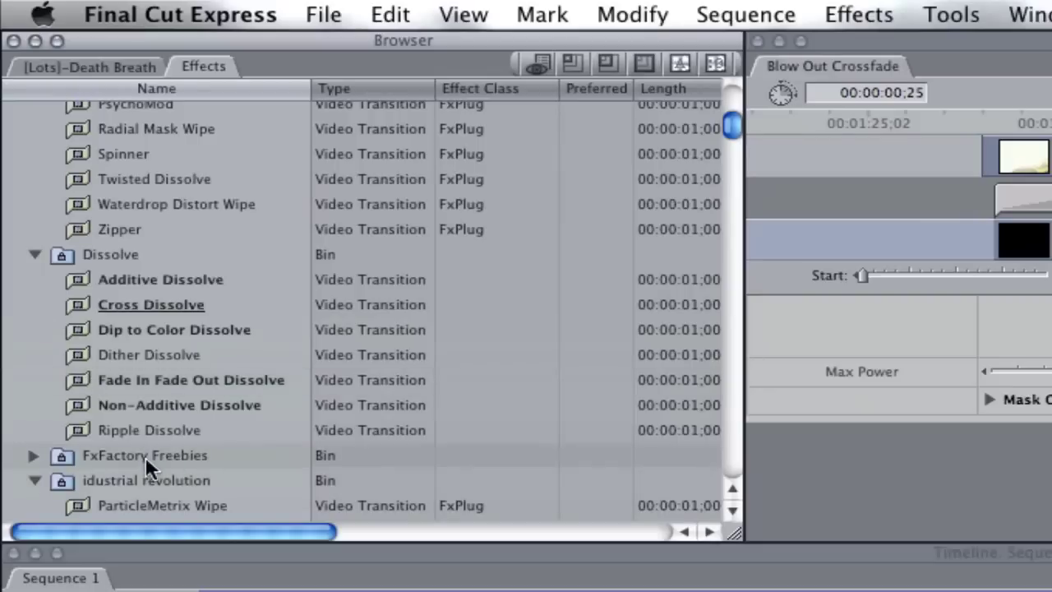
scroll(189, 457, down, 5)
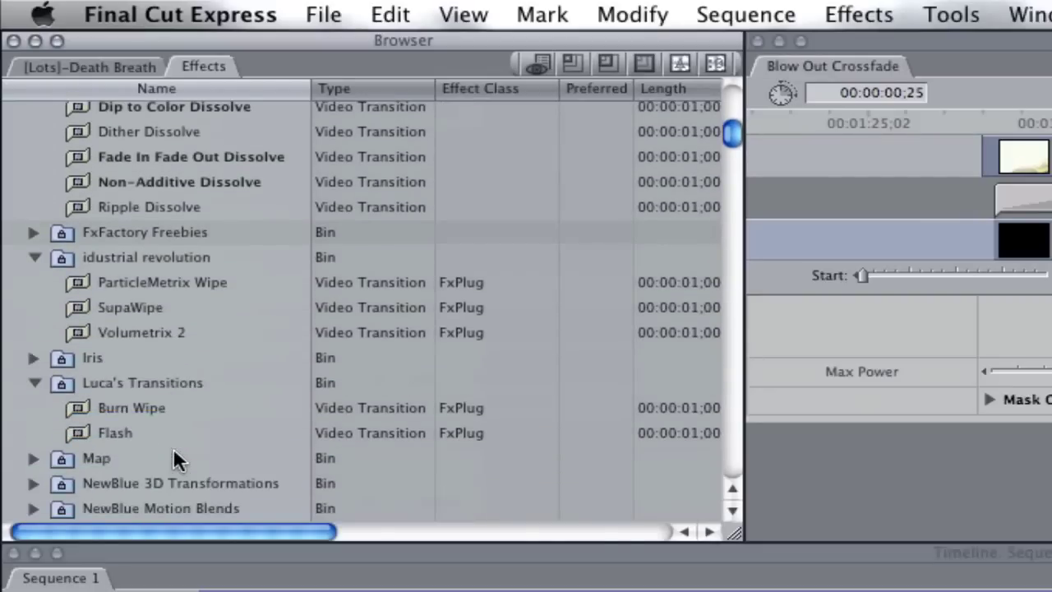
click(150, 440)
click(149, 210)
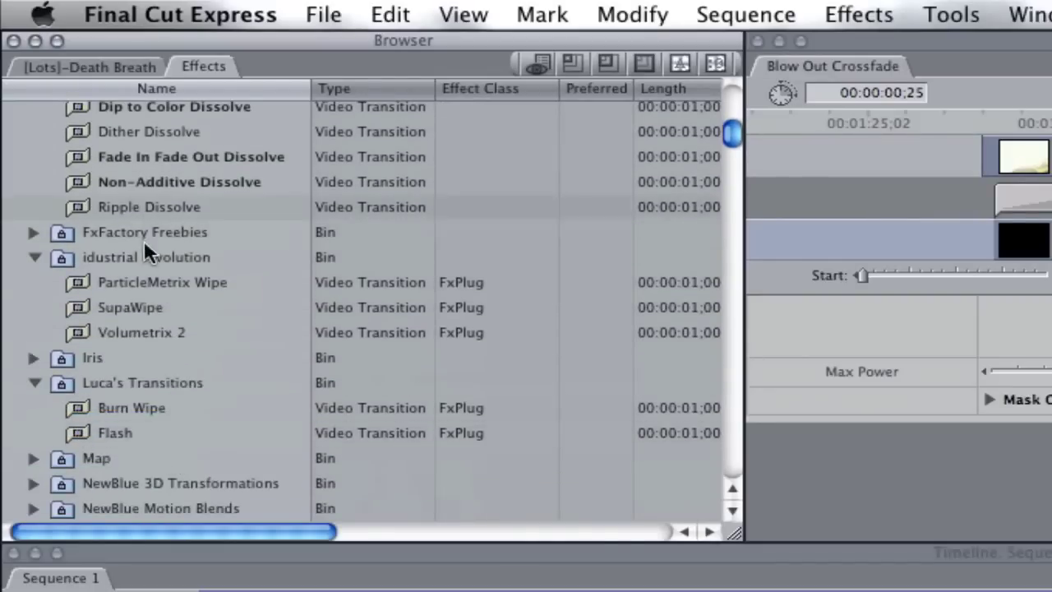
click(237, 257)
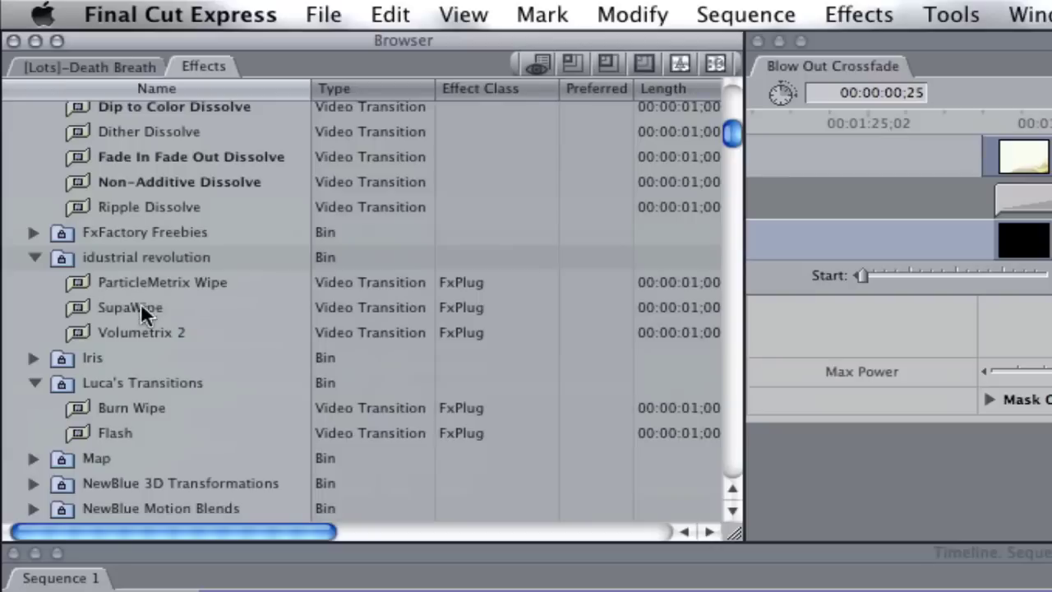
click(123, 361)
key(Down)
key(Down)
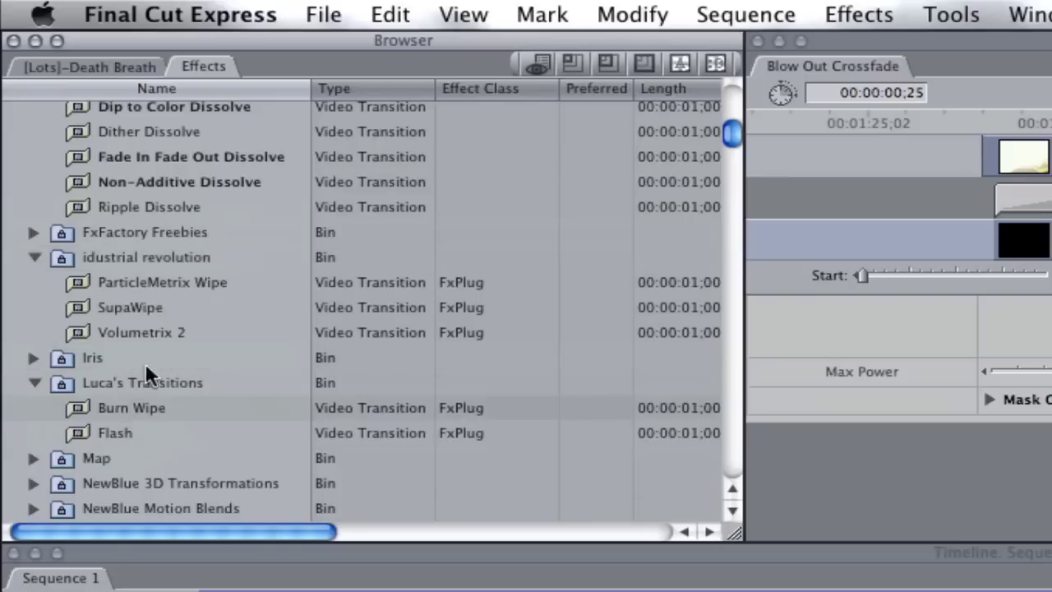
click(130, 231)
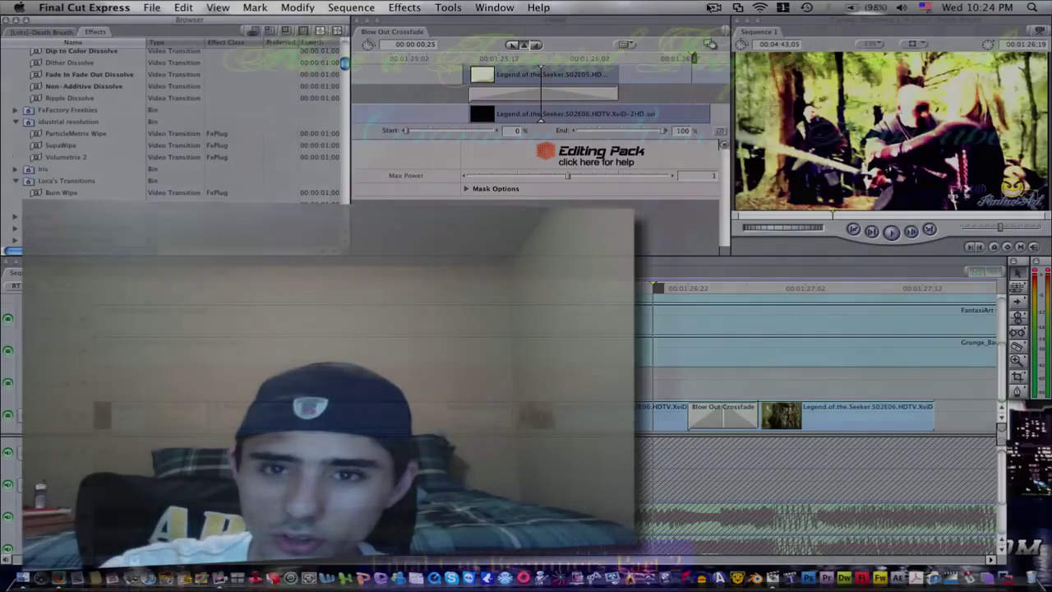
click(714, 8)
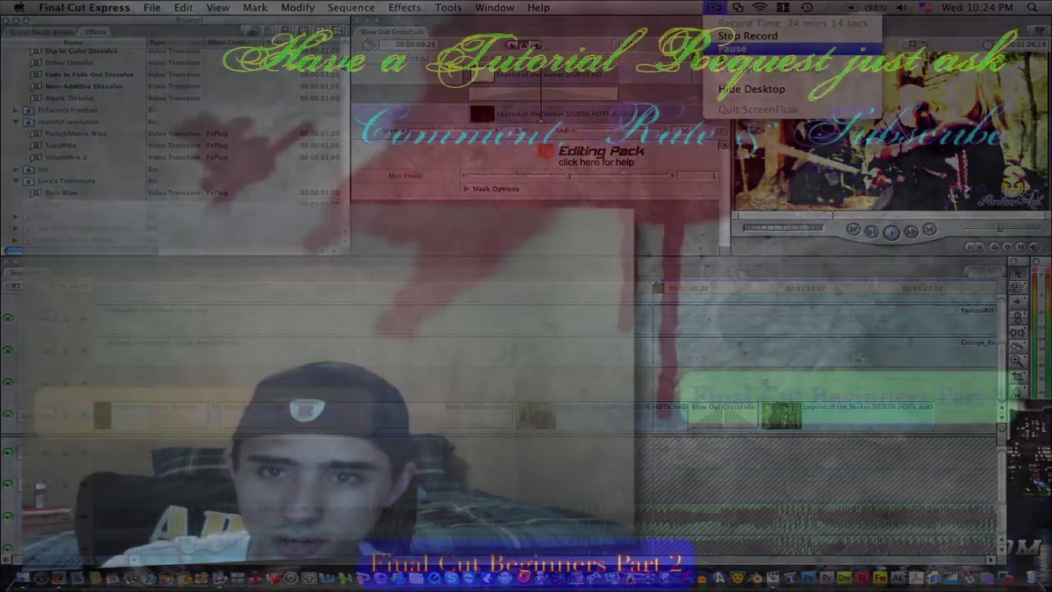